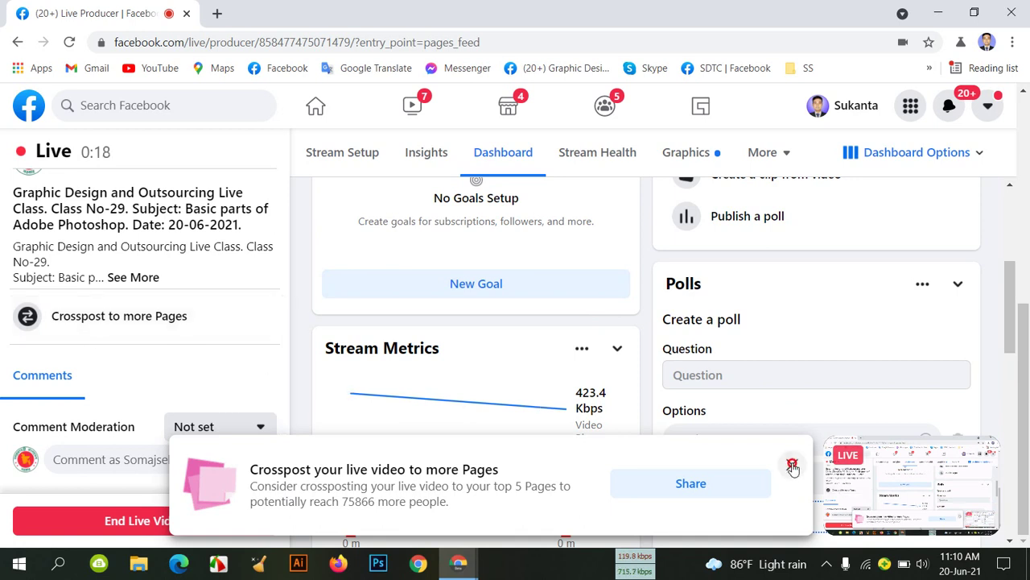
Close the low key frame rate warning and like the viewer's 'Yes' comment.
scroll(273, 357, up, 3)
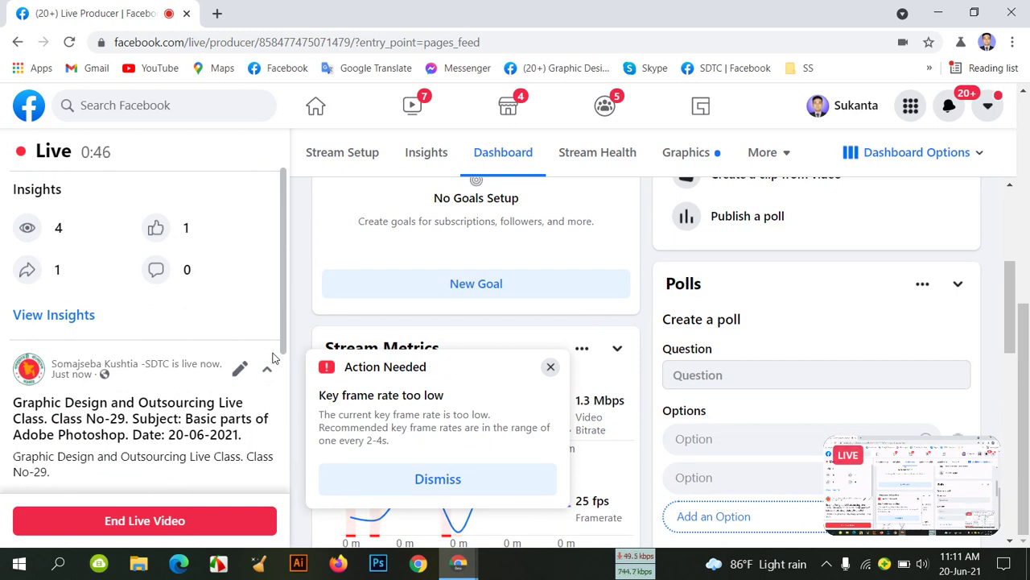
click(550, 368)
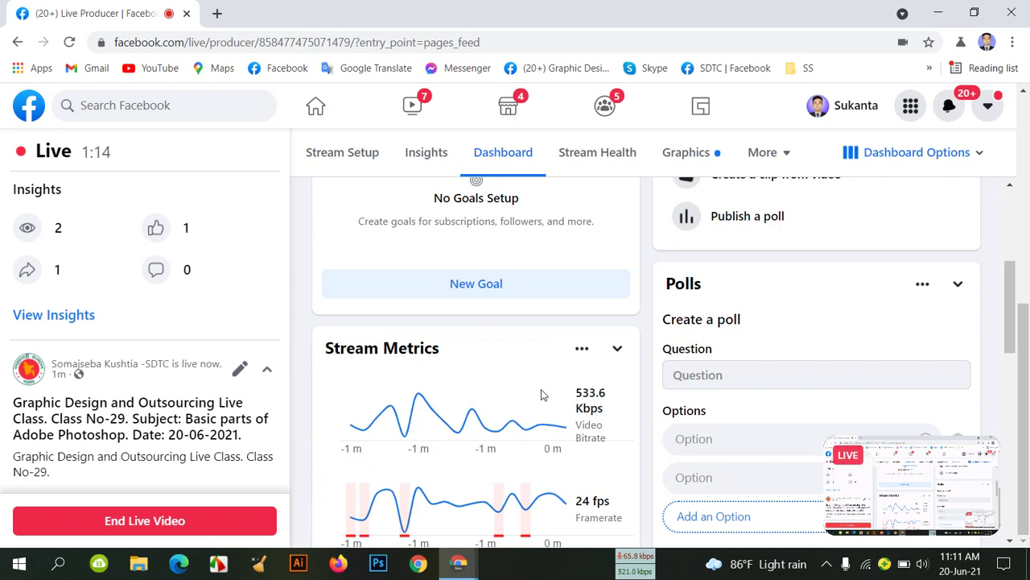
scroll(104, 386, down, 3)
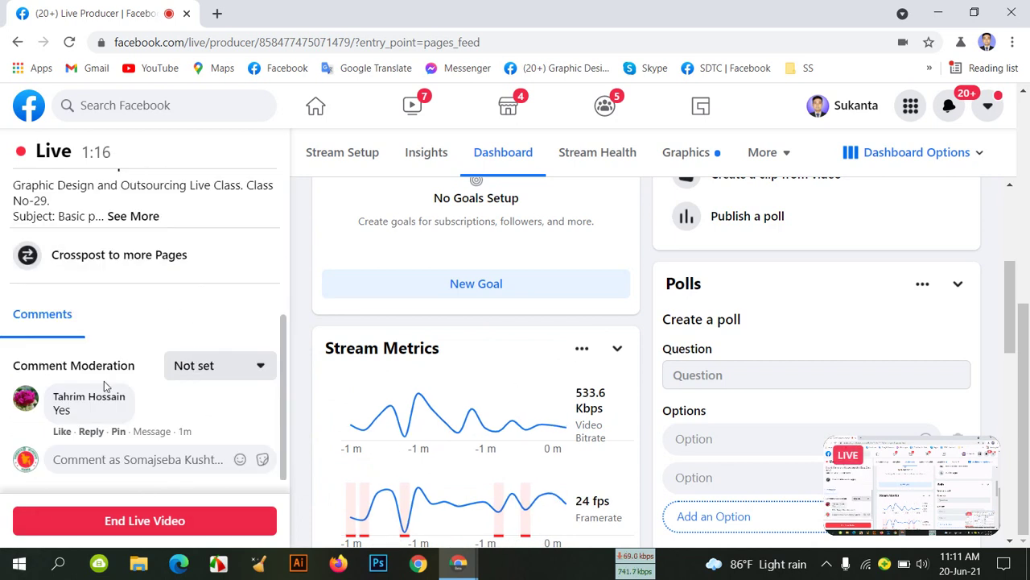
mouse_move(62, 432)
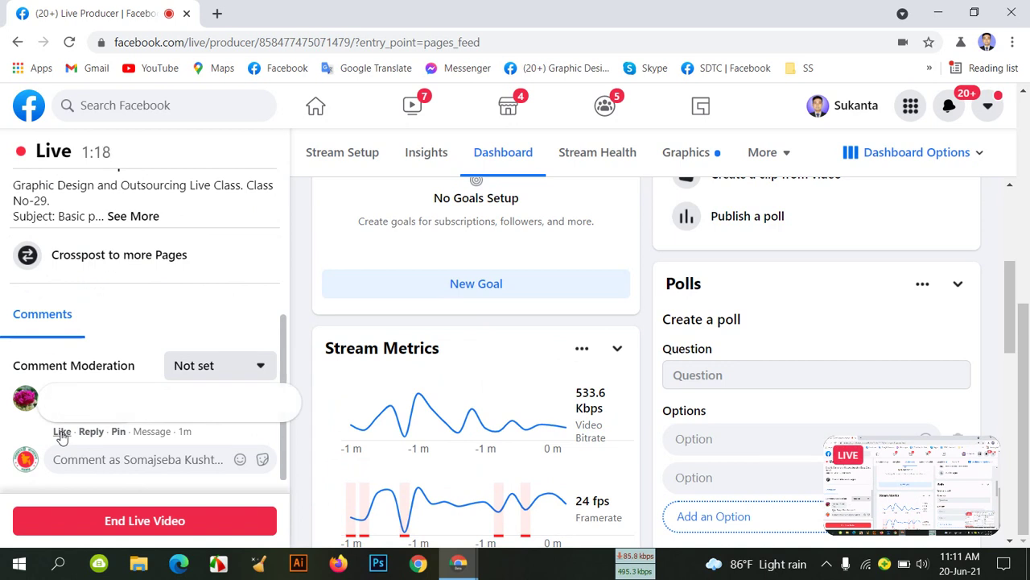
click(63, 395)
mouse_move(88, 396)
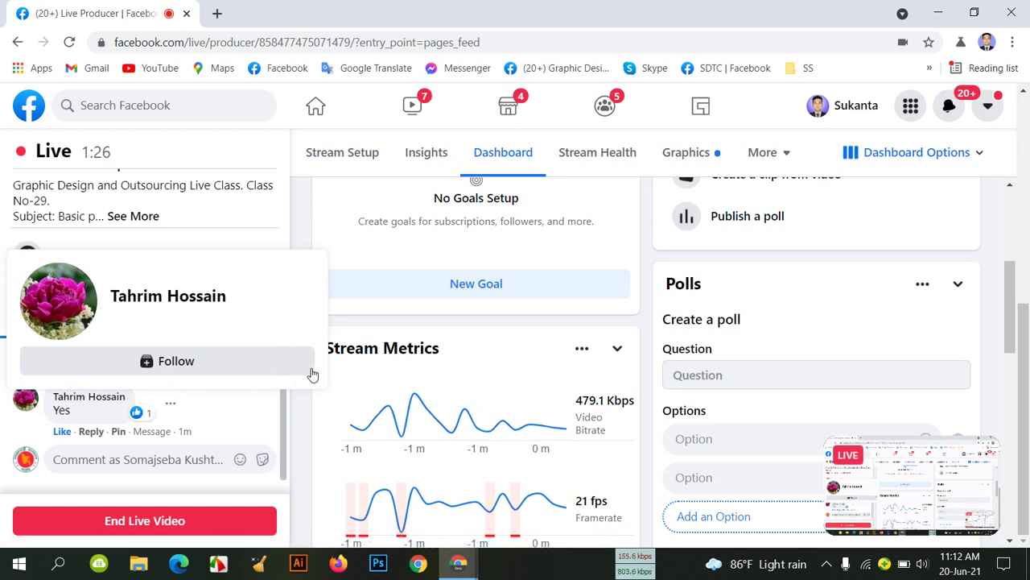
scroll(293, 339, up, 2)
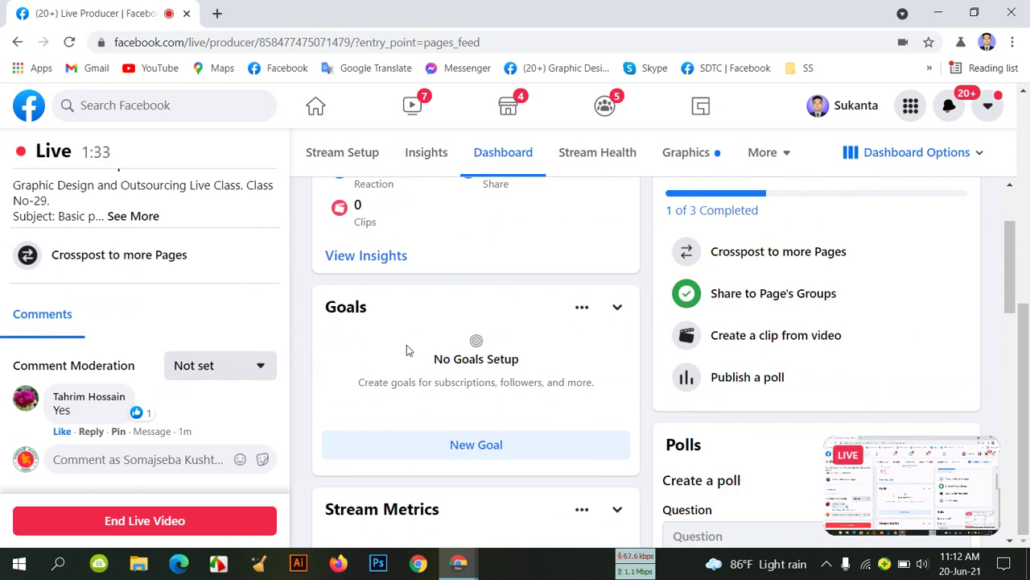
scroll(407, 350, up, 2)
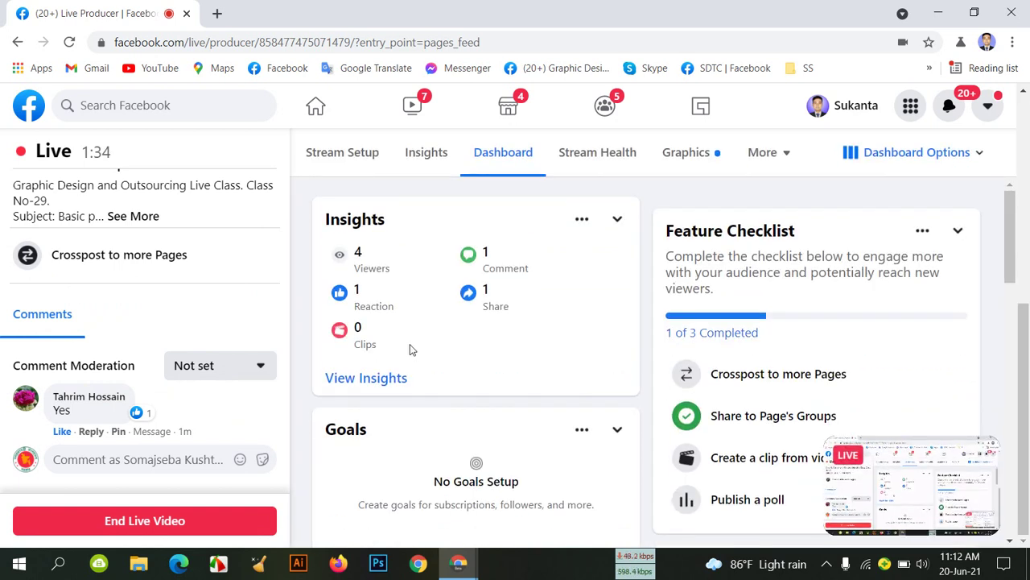
scroll(409, 349, down, 3)
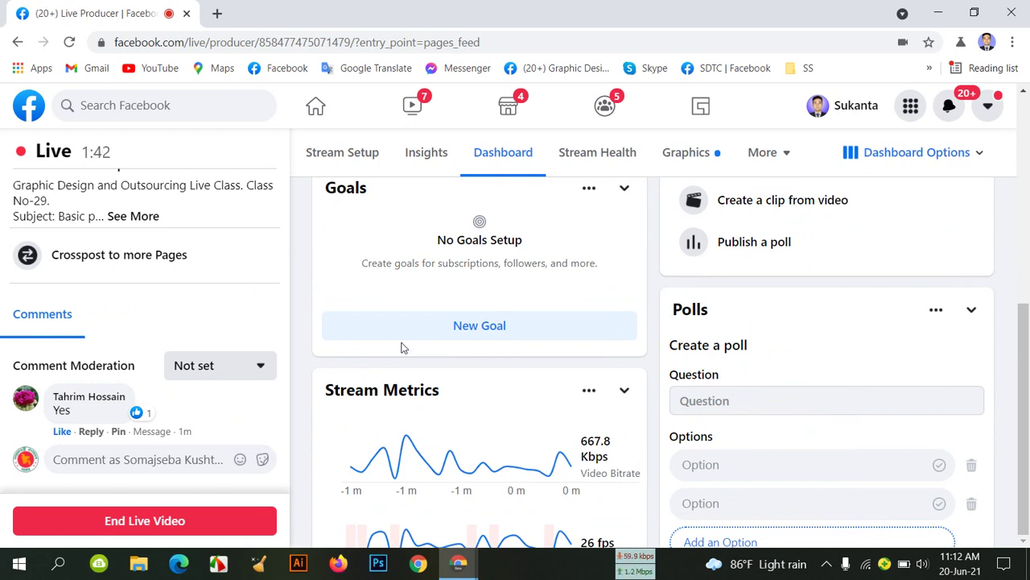
scroll(361, 344, up, 3)
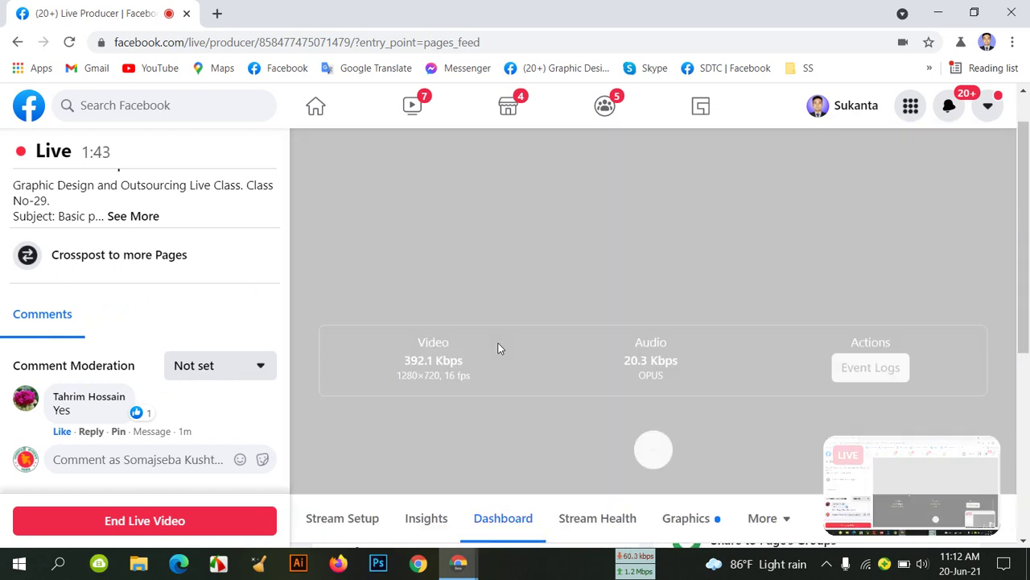
Scroll the Live Producer dashboard's left panel up and down.
scroll(499, 347, down, 3)
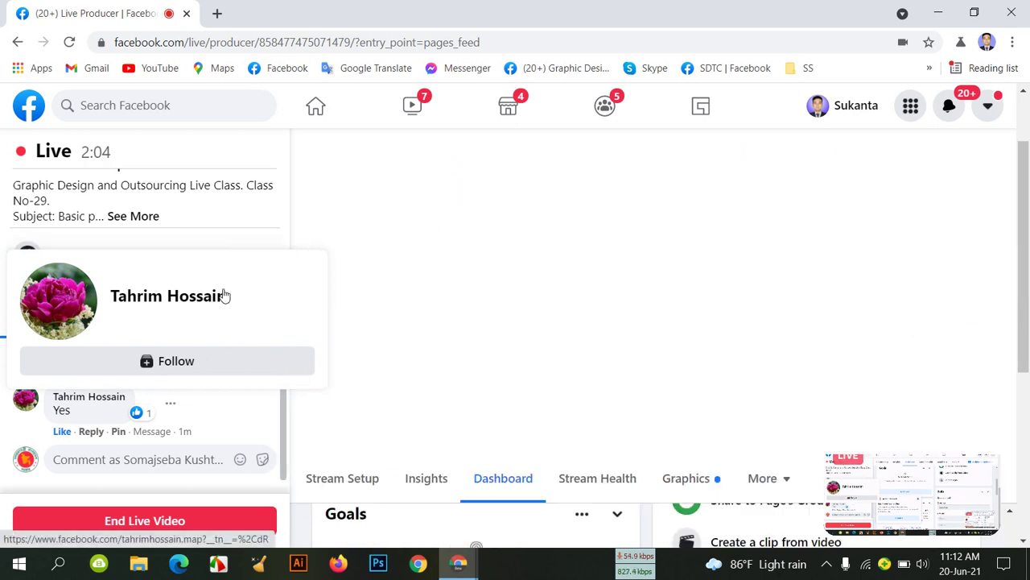
scroll(115, 232, up, 3)
scroll(119, 238, down, 2)
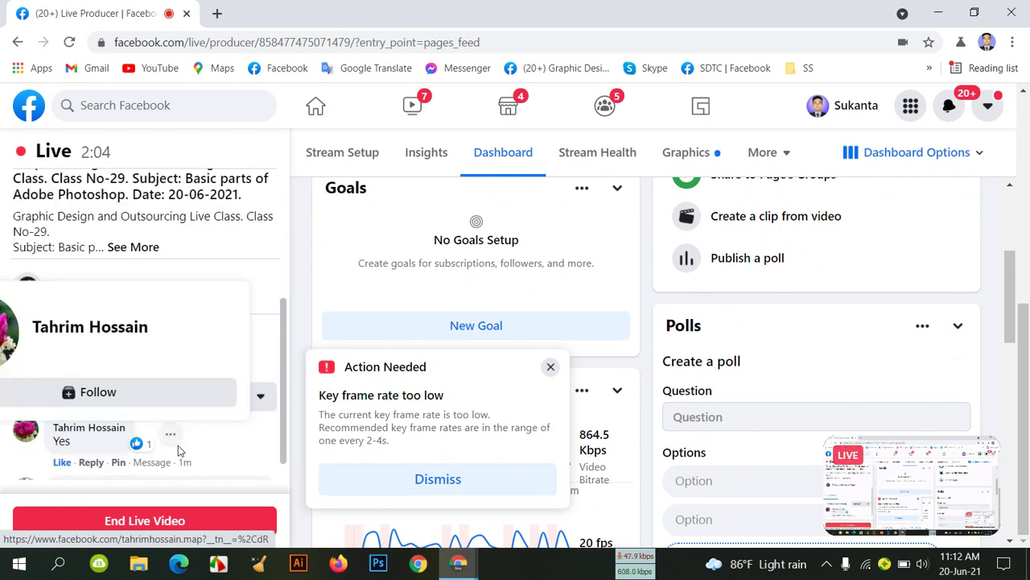
scroll(58, 248, up, 1)
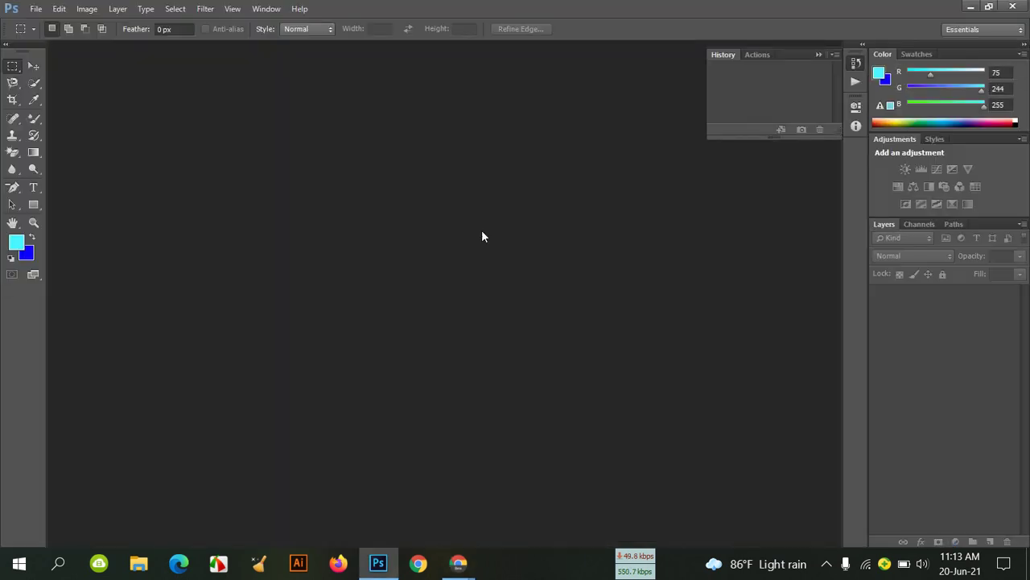
Select the Move tool and collapse the History panel.
click(32, 71)
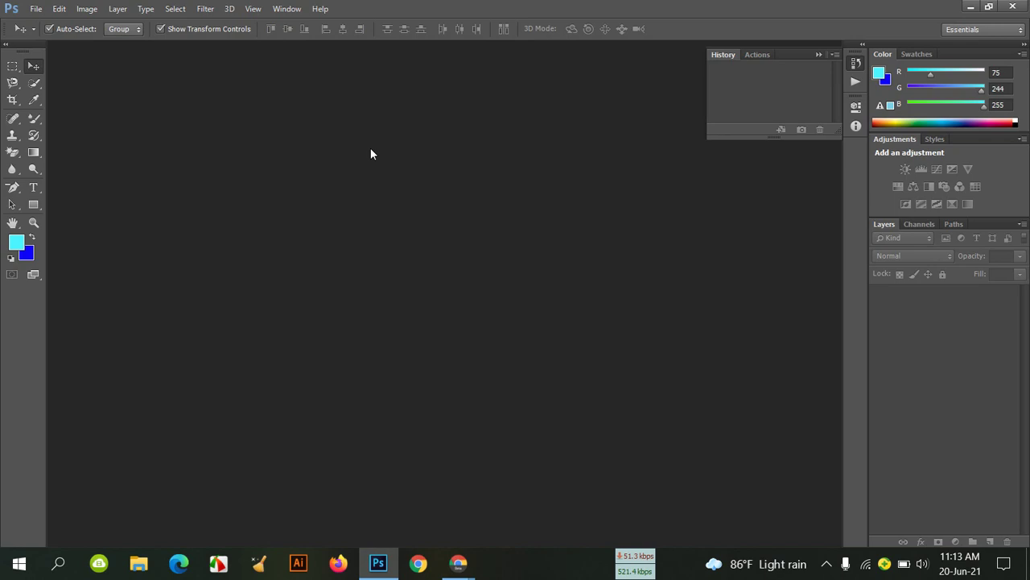
click(815, 56)
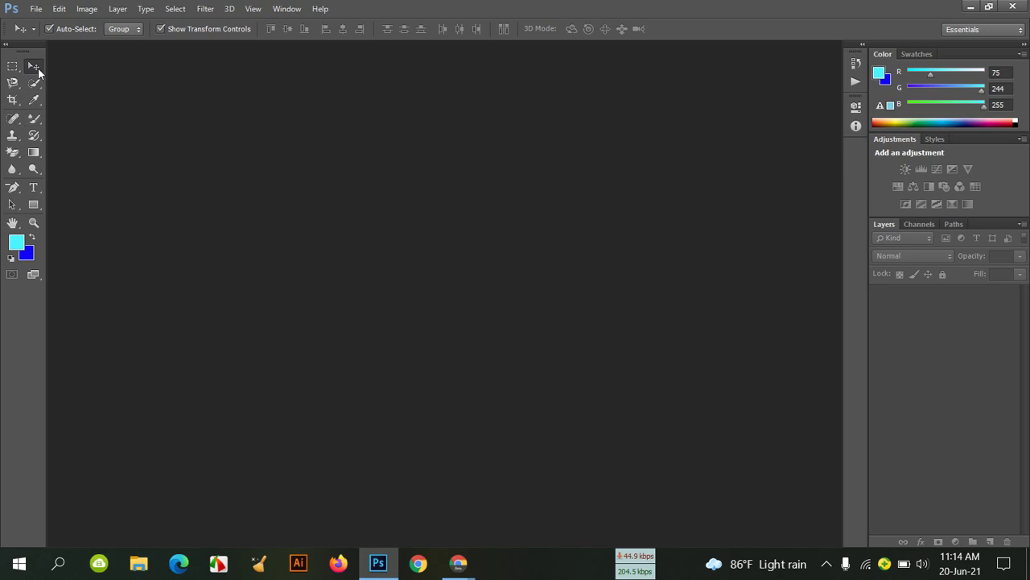
click(12, 224)
click(36, 9)
Create a new International Paper A4 document at 300 ppi with width measured in inches.
click(53, 22)
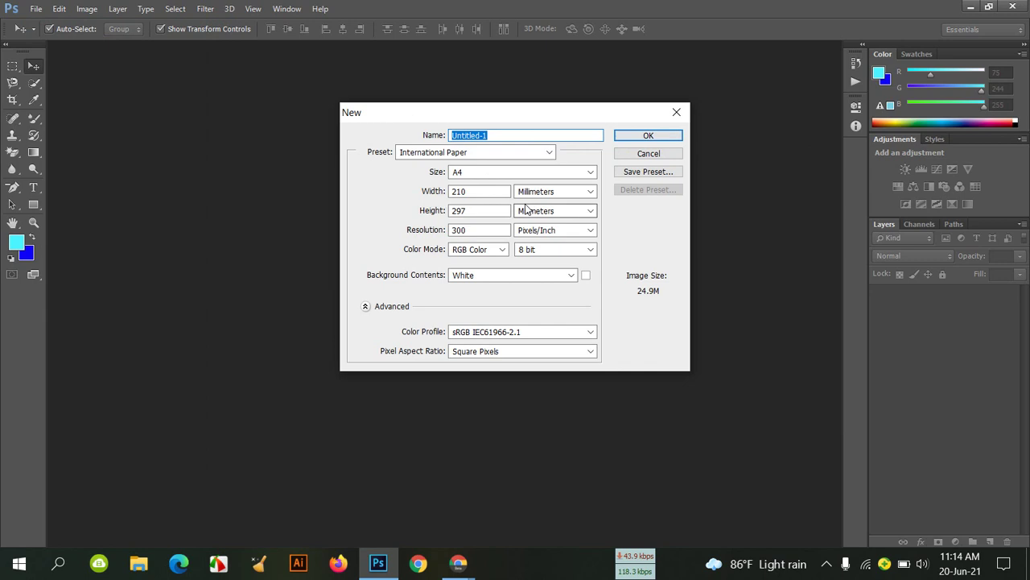
click(525, 192)
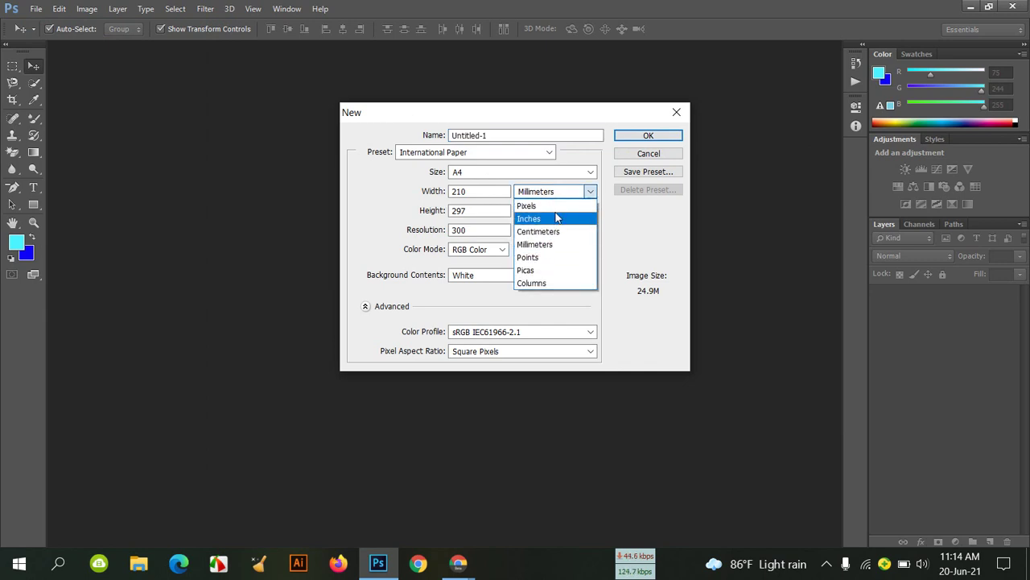
click(528, 218)
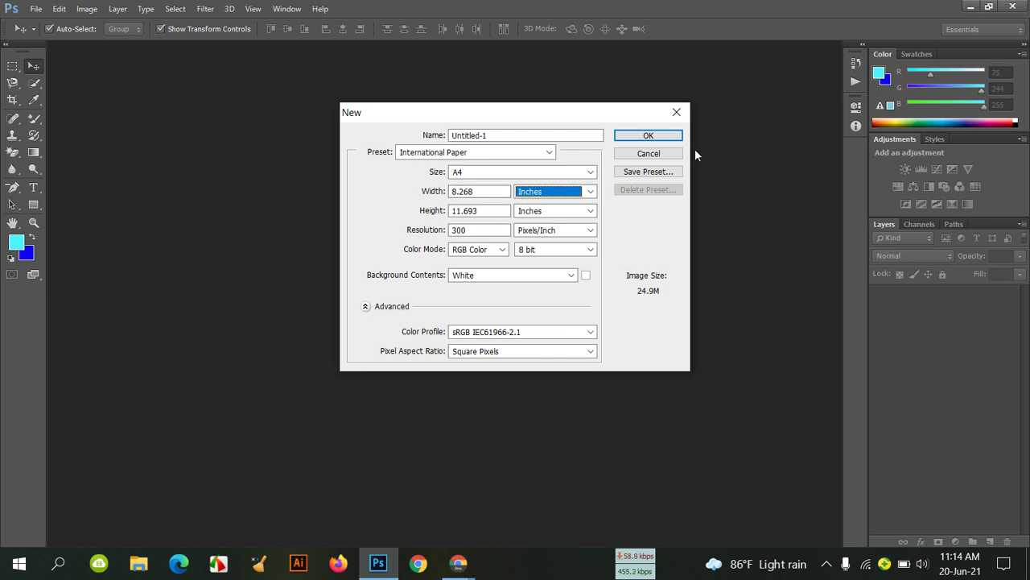
click(678, 136)
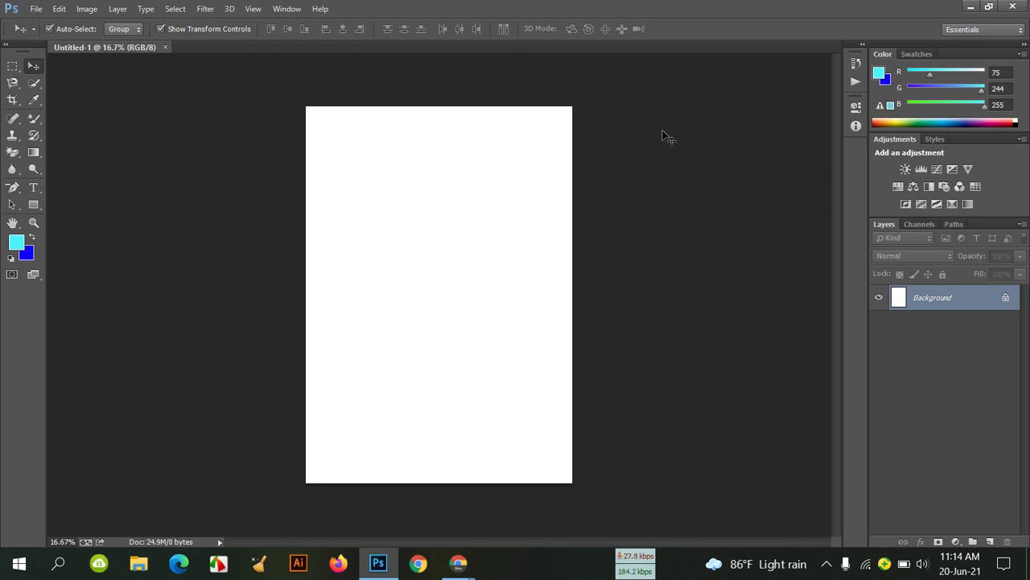
key(ctrl+plus)
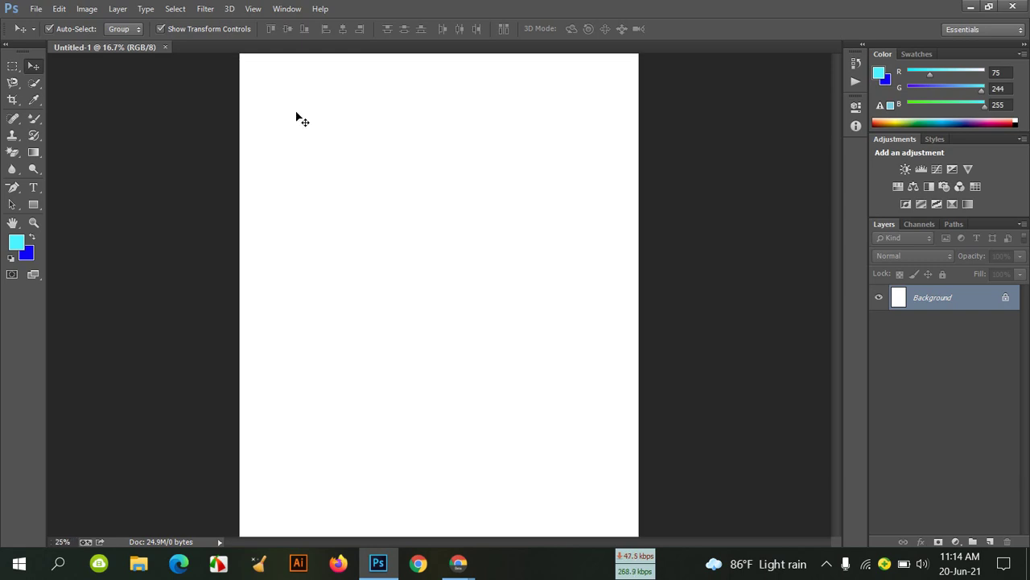
scroll(455, 191, up, 1)
scroll(460, 190, up, 1)
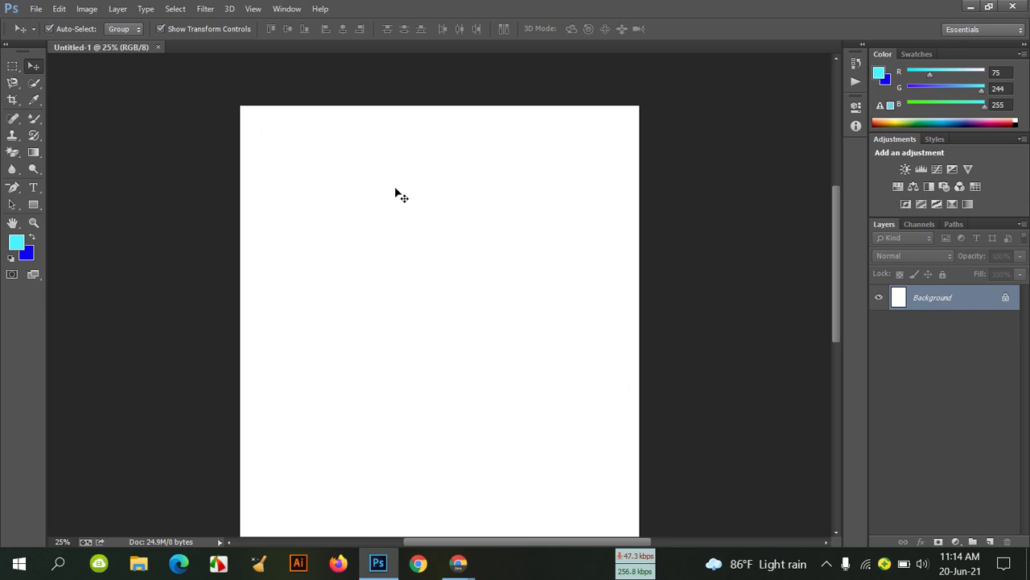
click(13, 119)
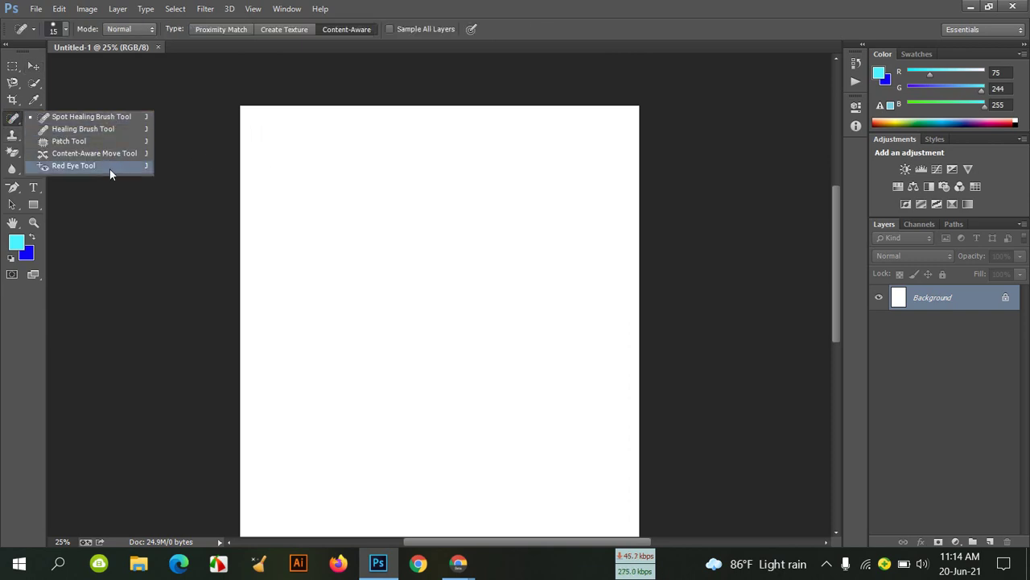
click(14, 121)
click(34, 120)
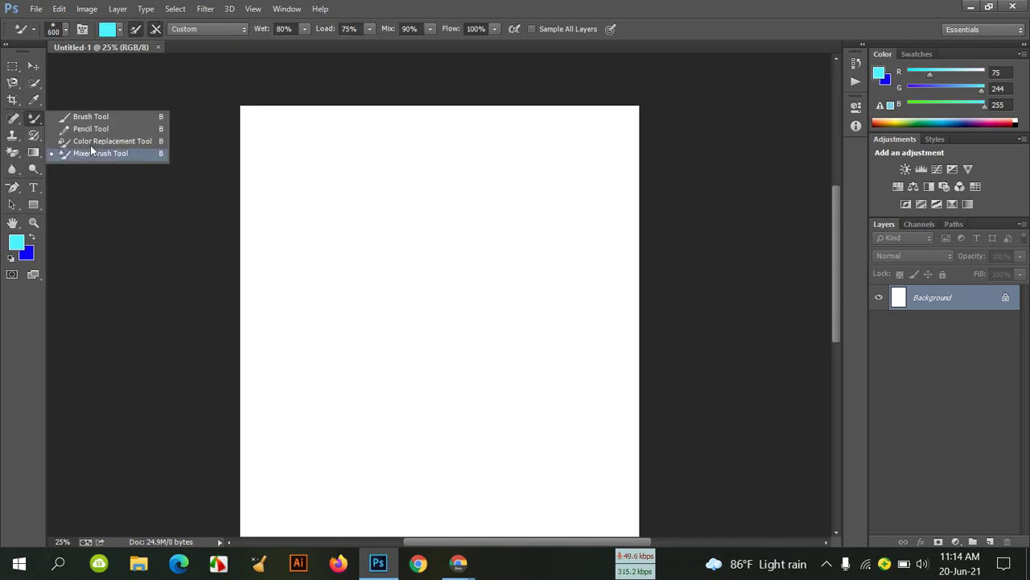
click(16, 137)
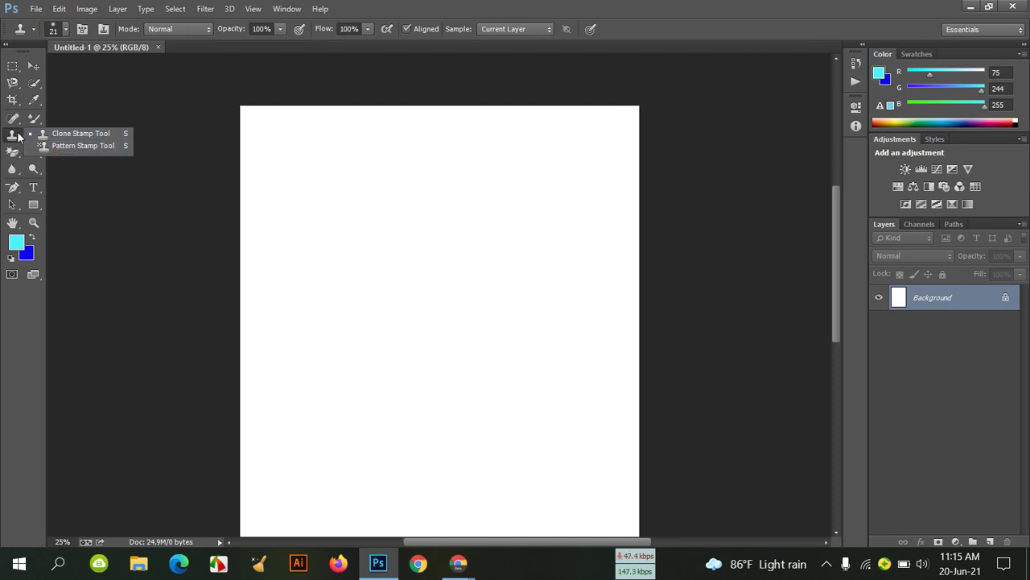
click(33, 136)
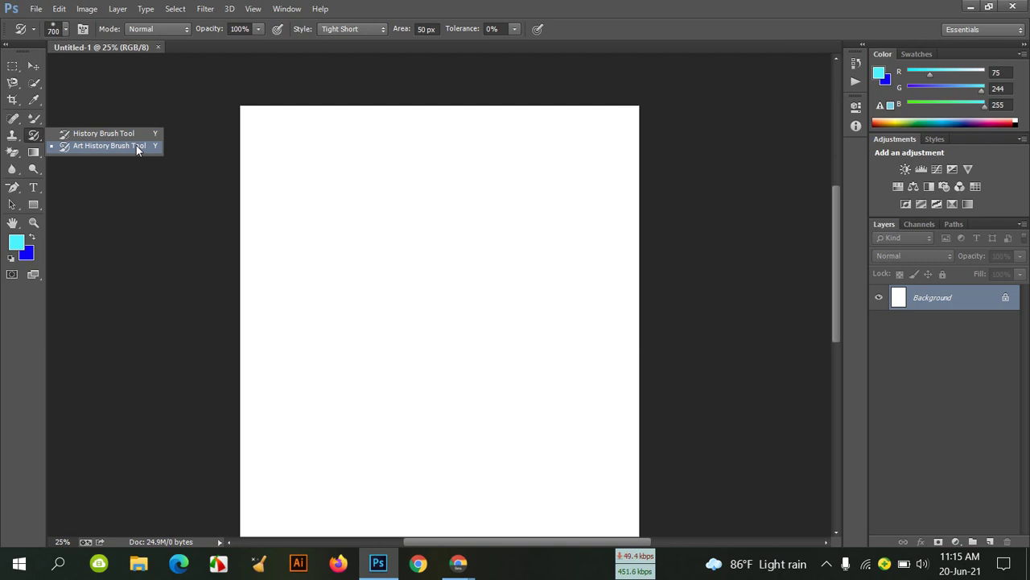
click(11, 156)
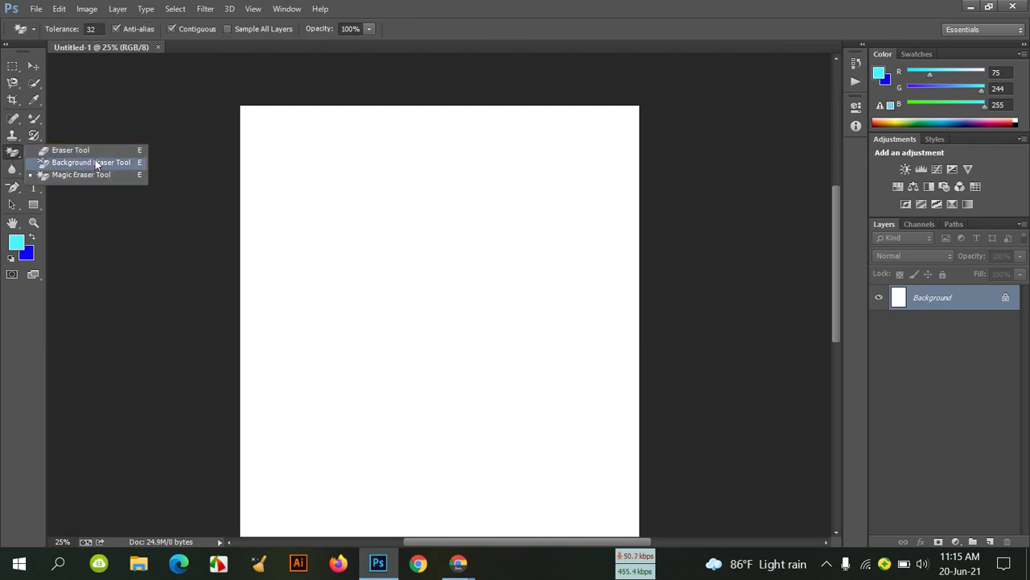
click(49, 151)
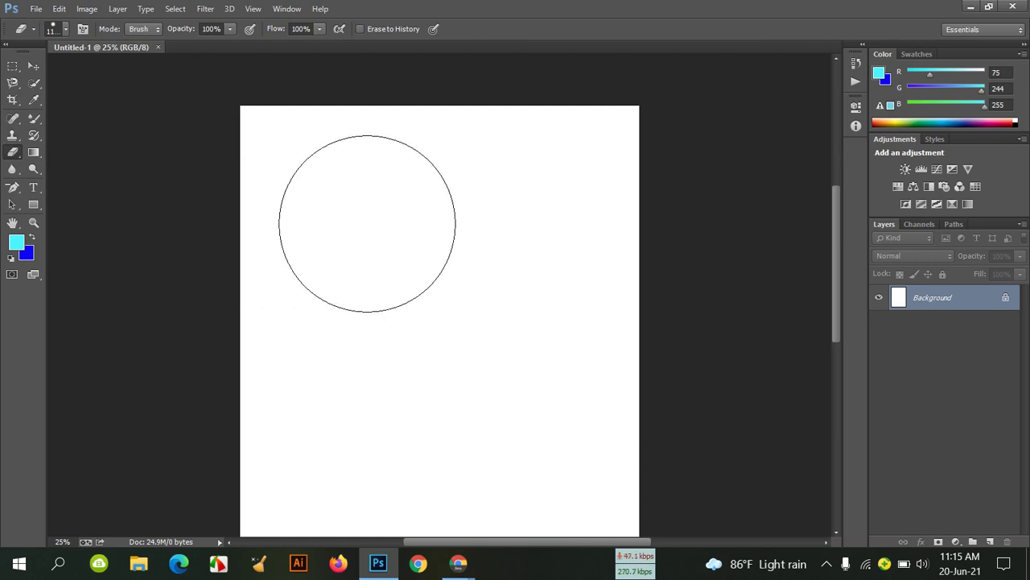
key(ctrl+minus)
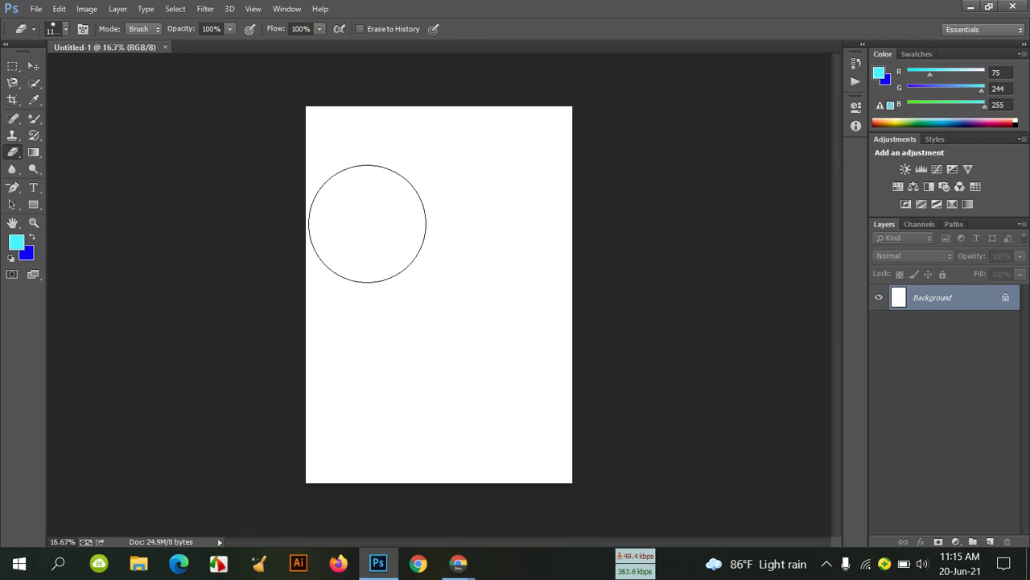
click(35, 67)
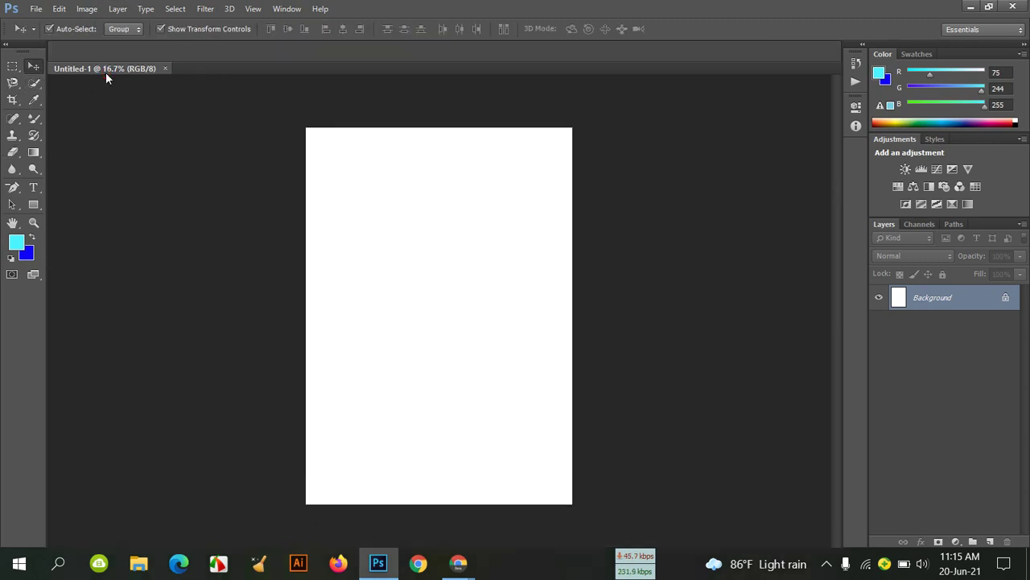
Open the passport photo in its own floating window and minimise Untitled-1.
drag(106, 54, 106, 73)
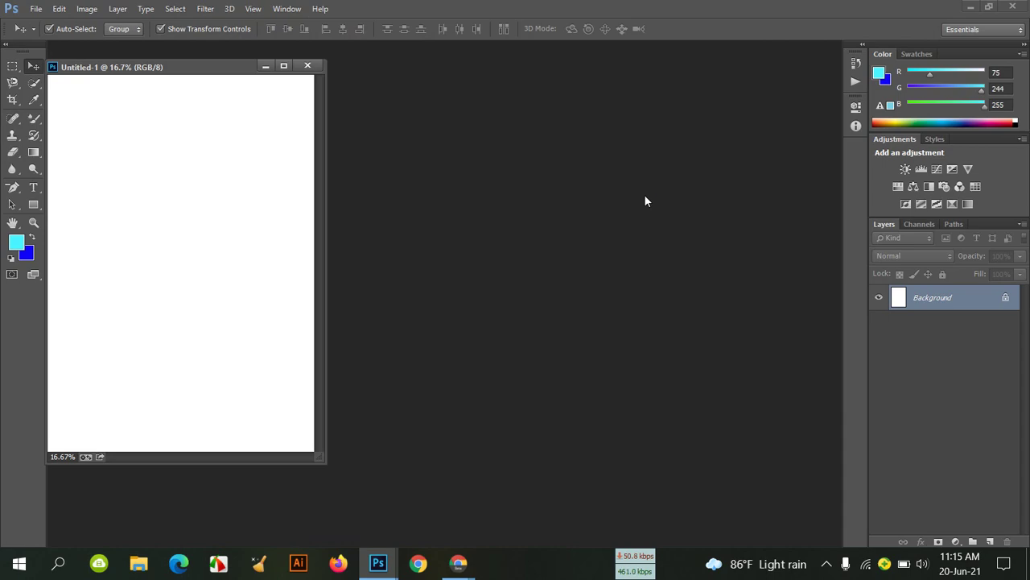
double_click(645, 202)
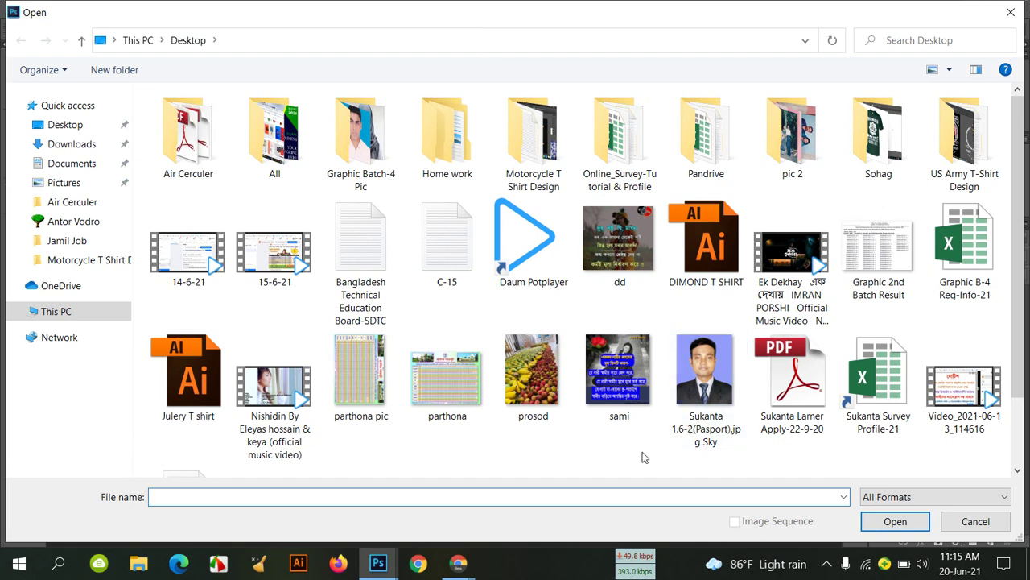
double_click(709, 383)
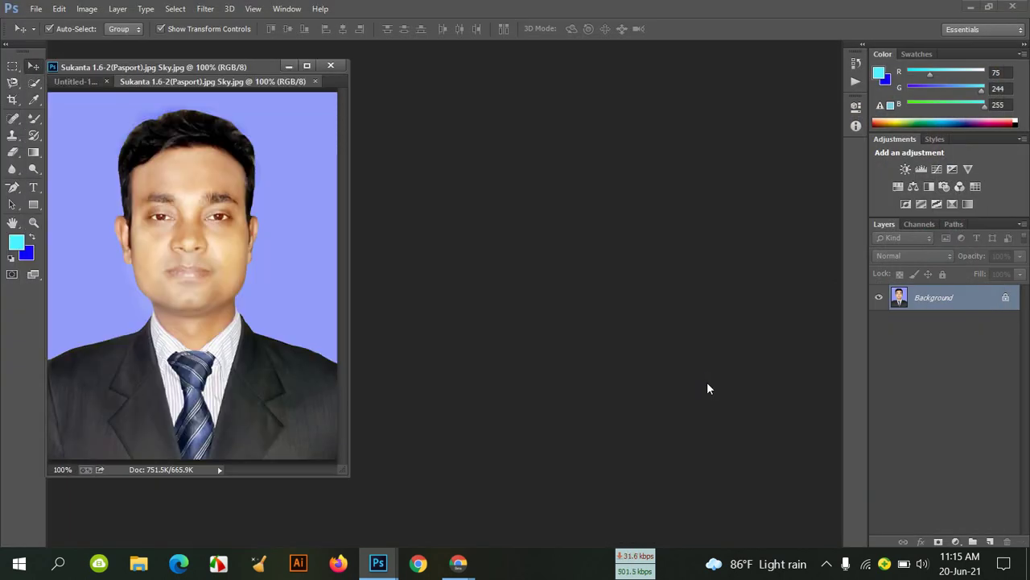
drag(172, 83, 384, 198)
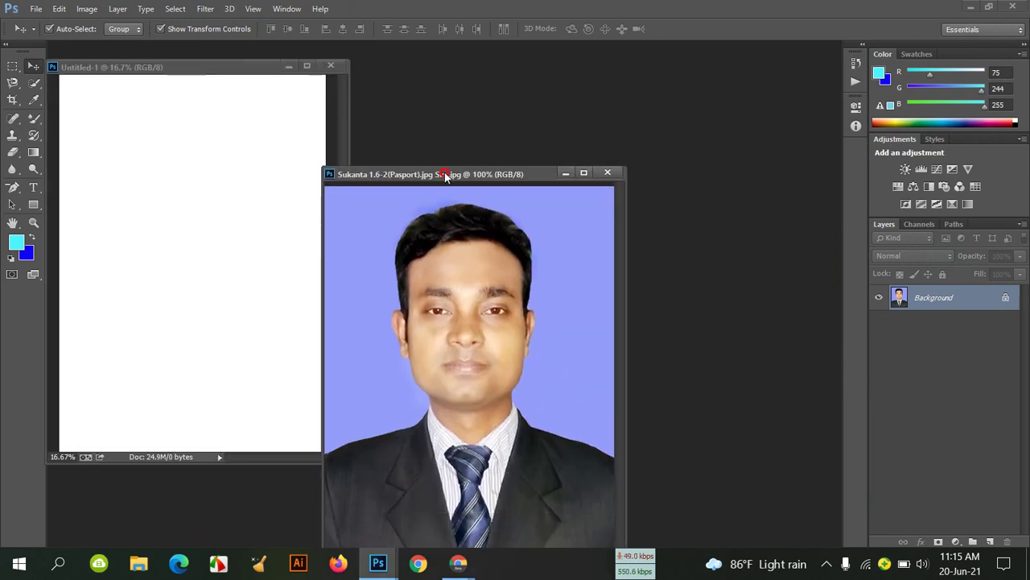
mouse_move(445, 173)
mouse_down()
mouse_move(493, 84)
mouse_move(489, 49)
mouse_up()
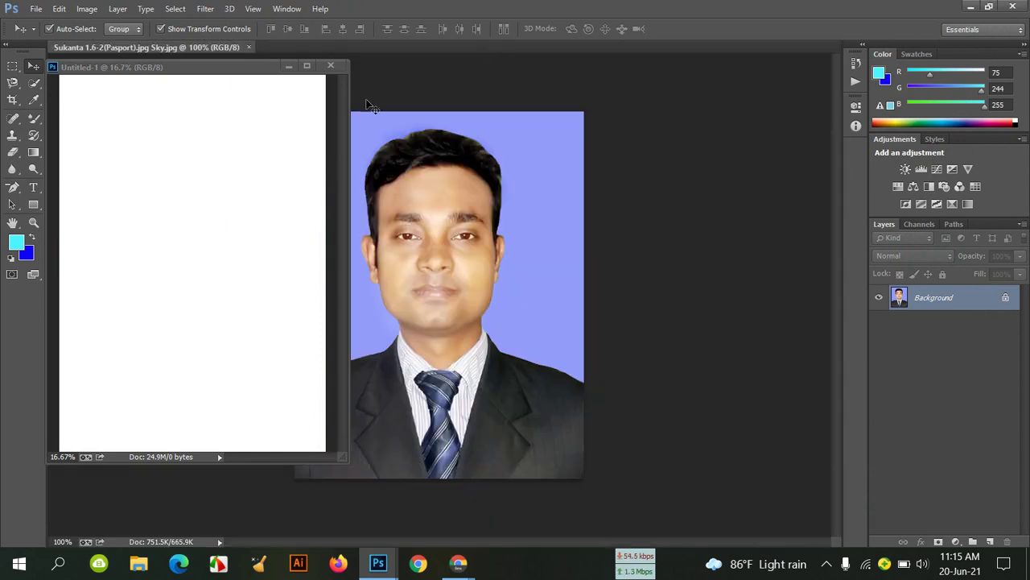
click(289, 65)
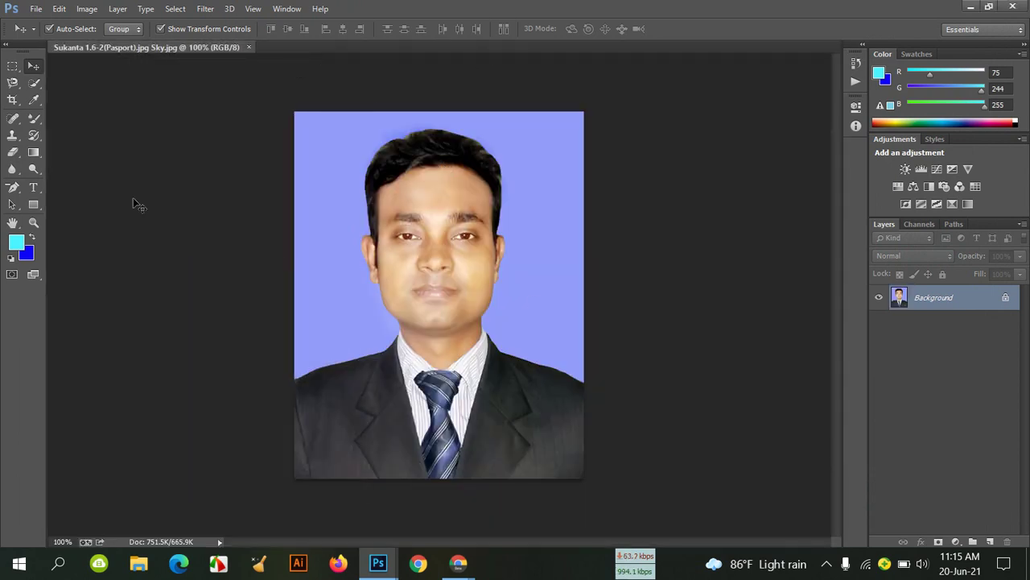
Shrink the Eraser brush to about 200 and erase the photo's upper-right edge.
mouse_move(12, 152)
mouse_down()
mouse_move(62, 162)
mouse_move(62, 151)
mouse_up()
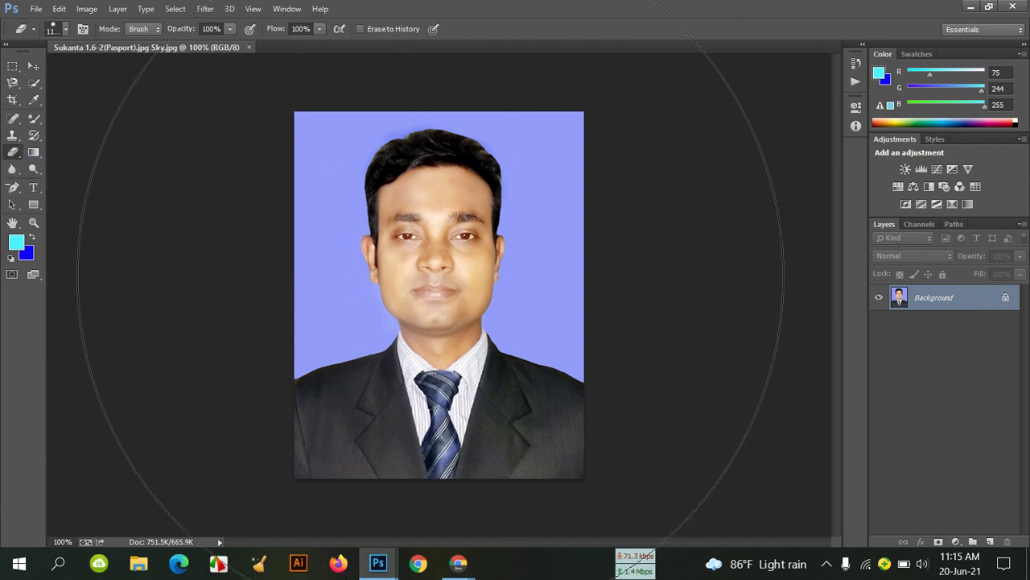
key(bracketleft)
key(bracketleft)
key(bracketleft)
key(bracketleft)
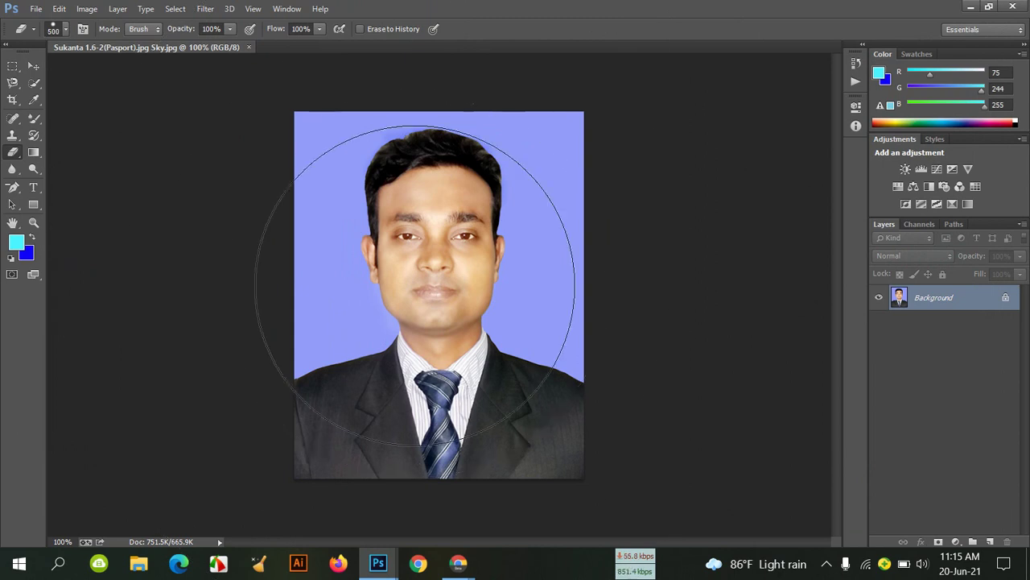
key(bracketleft)
key(bracketleft)
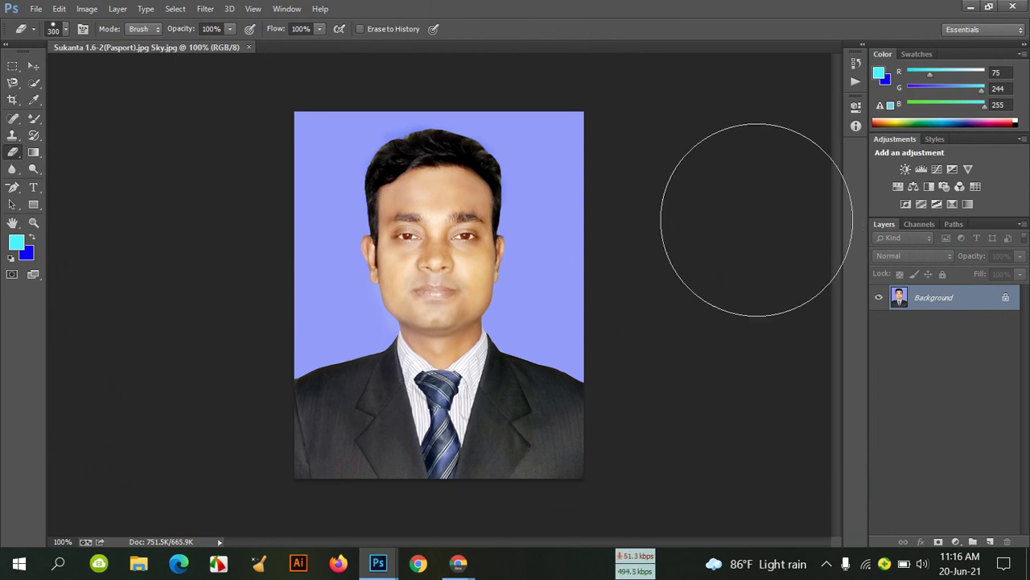
key(bracketleft)
key(bracketleft)
click(584, 153)
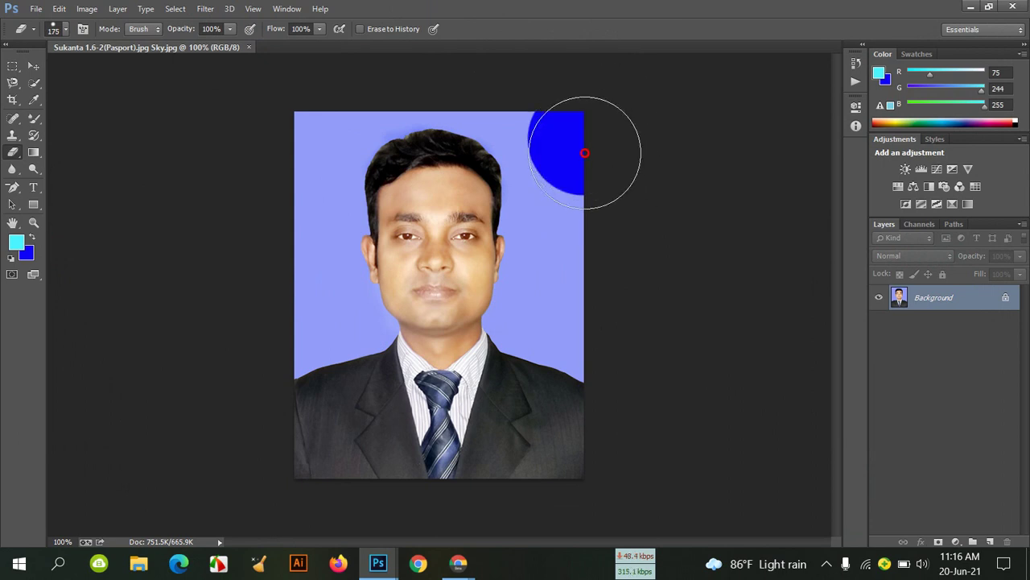
drag(584, 153, 582, 143)
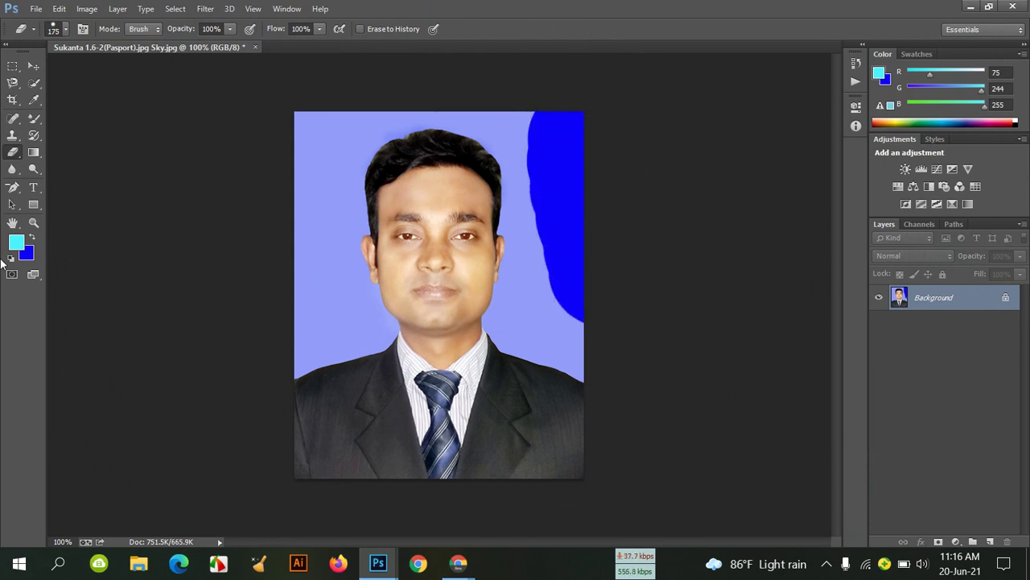
Set the background colour to white and erase the blue right and top-left edges to white.
click(33, 239)
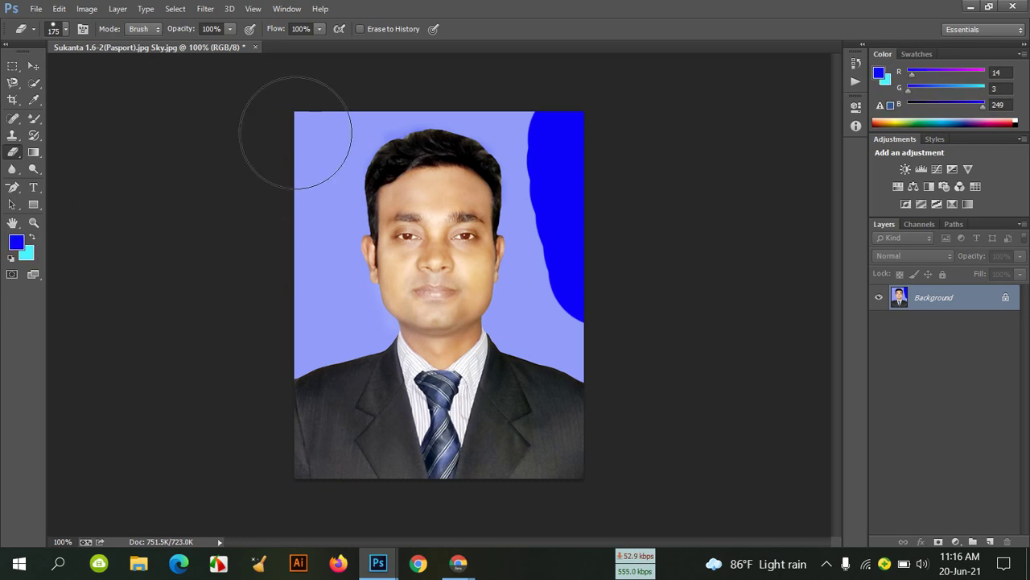
drag(295, 133, 288, 229)
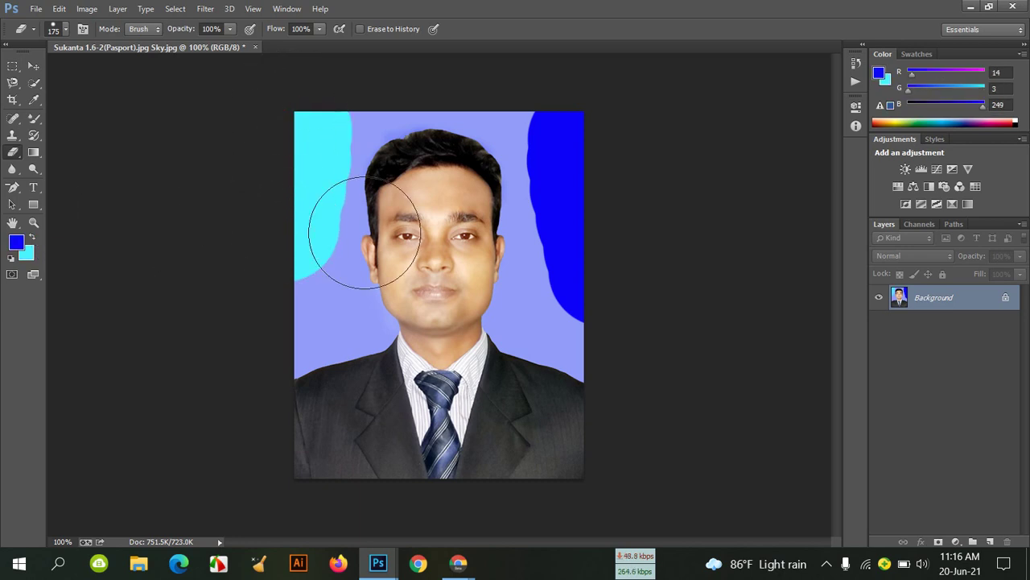
click(26, 253)
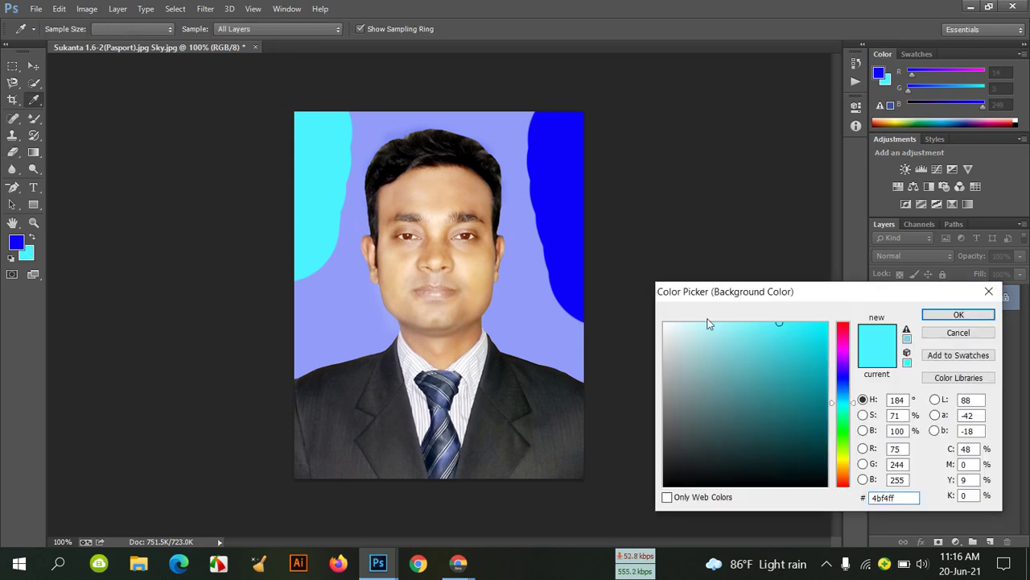
drag(681, 327, 659, 317)
click(938, 316)
drag(551, 151, 585, 155)
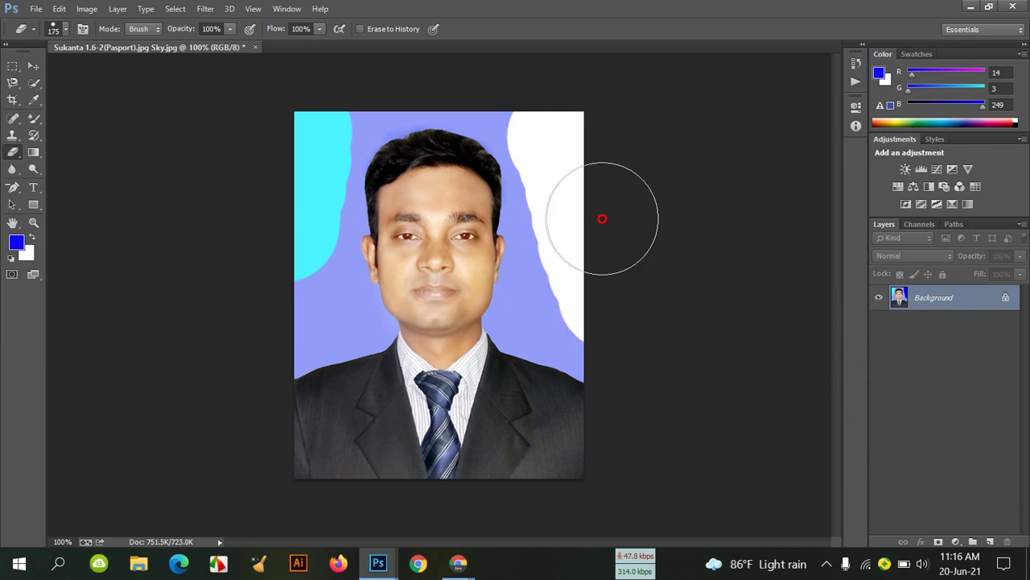
mouse_move(304, 134)
mouse_down()
mouse_move(276, 242)
mouse_move(295, 226)
mouse_move(298, 201)
mouse_up()
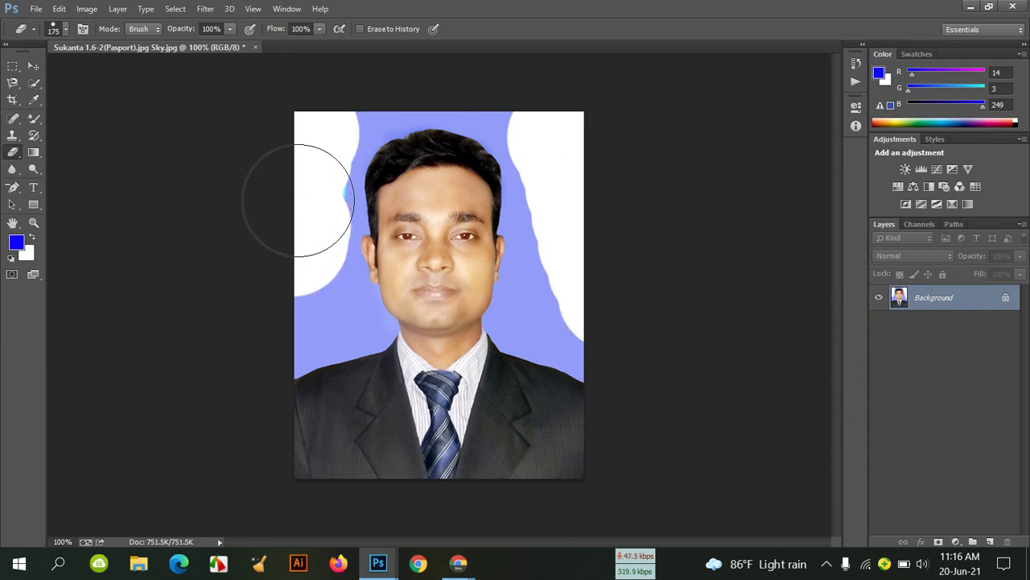
click(298, 201)
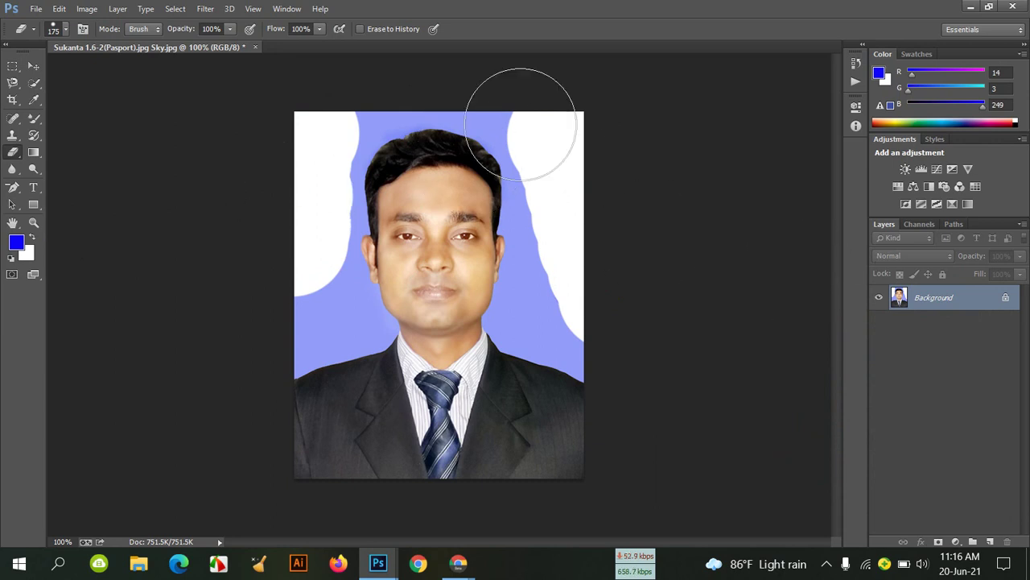
Magic-erase the white areas and light-blue sky to transparency, then float the photo window.
right_click(4, 153)
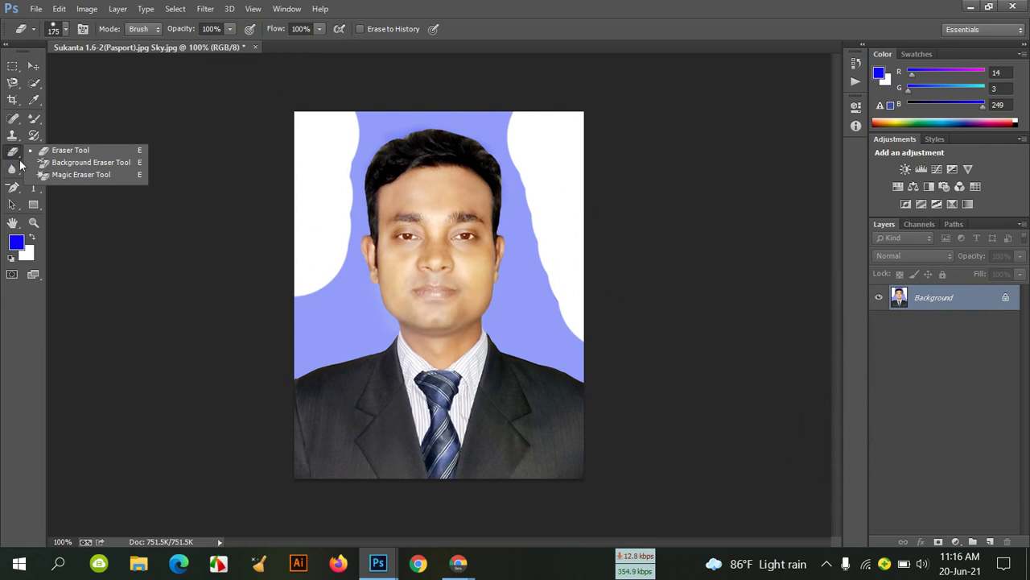
click(106, 175)
click(306, 166)
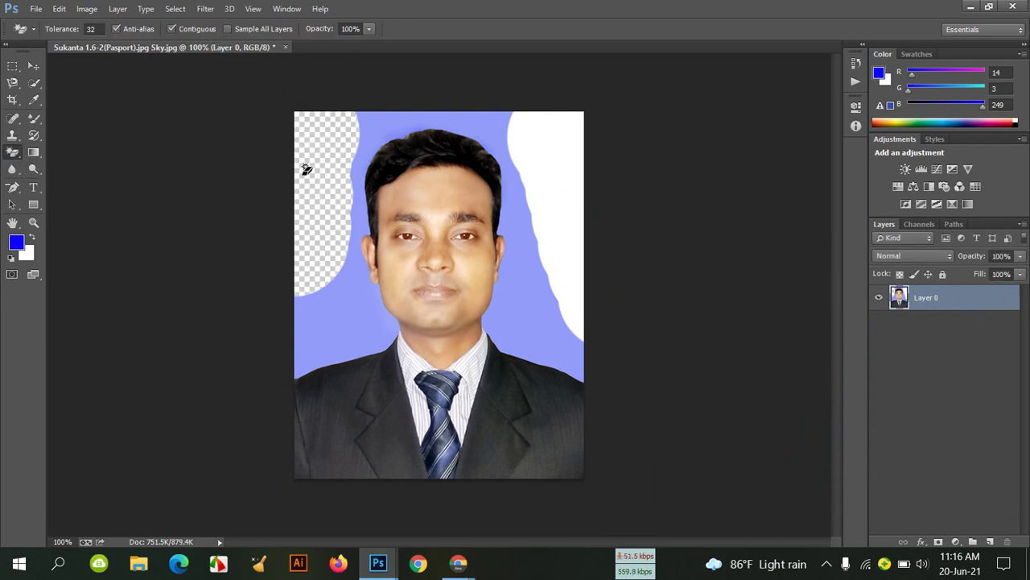
click(374, 129)
click(566, 226)
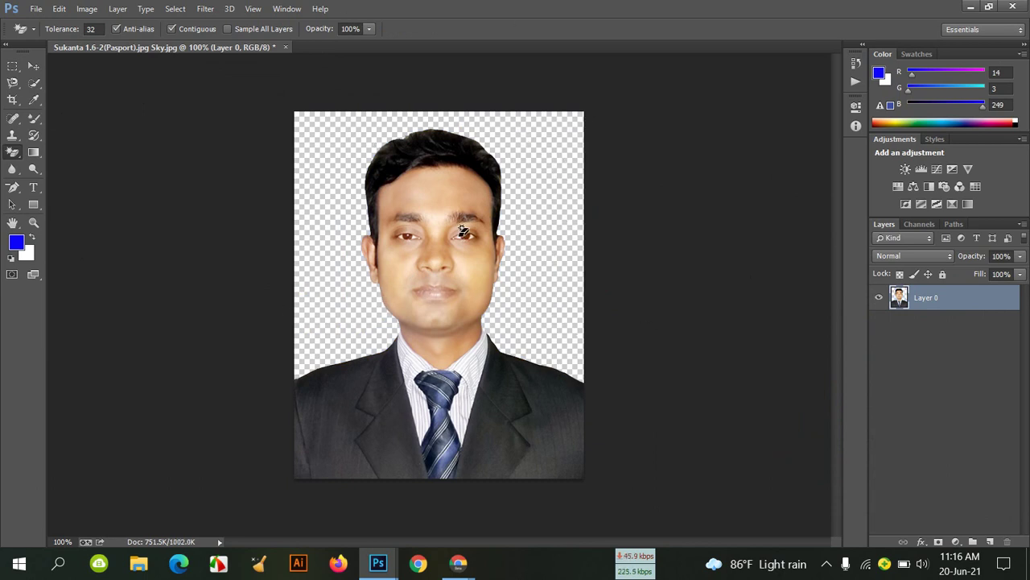
click(33, 66)
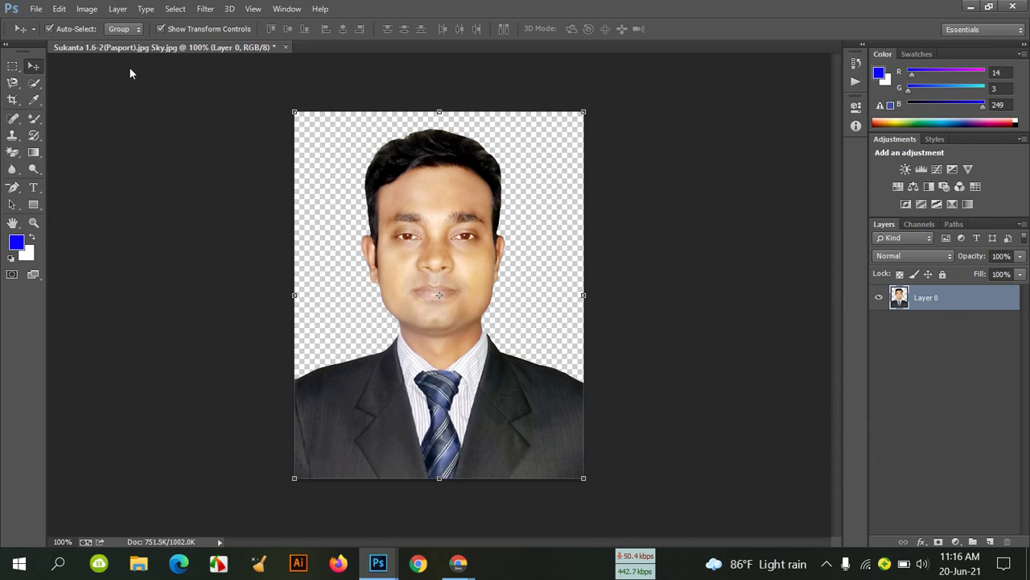
mouse_move(197, 49)
mouse_down()
mouse_move(261, 129)
mouse_move(538, 147)
mouse_up()
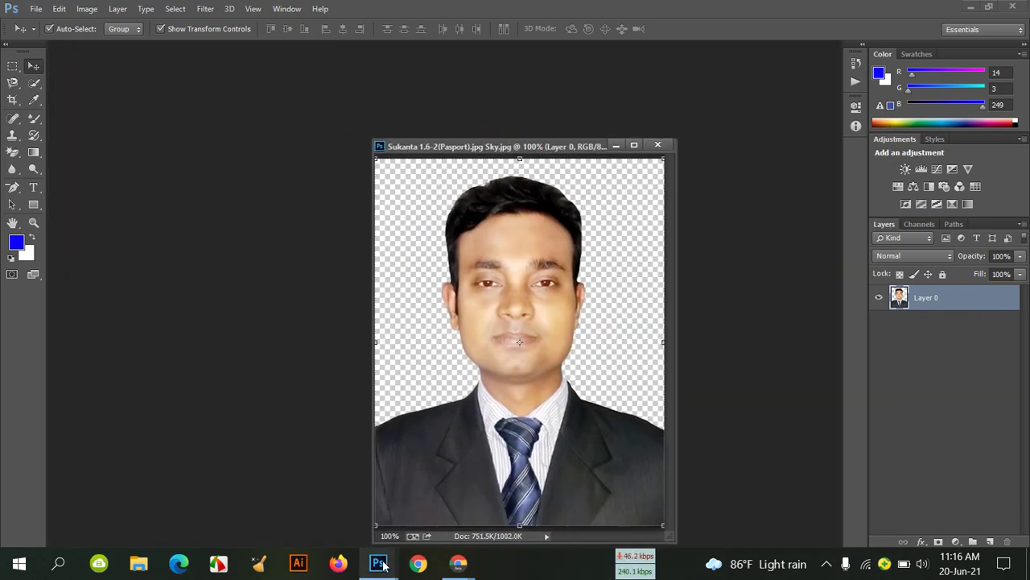
click(443, 509)
Drag the cut-out portrait into Untitled-1 and scale it down with Free Transform.
drag(157, 66, 202, 134)
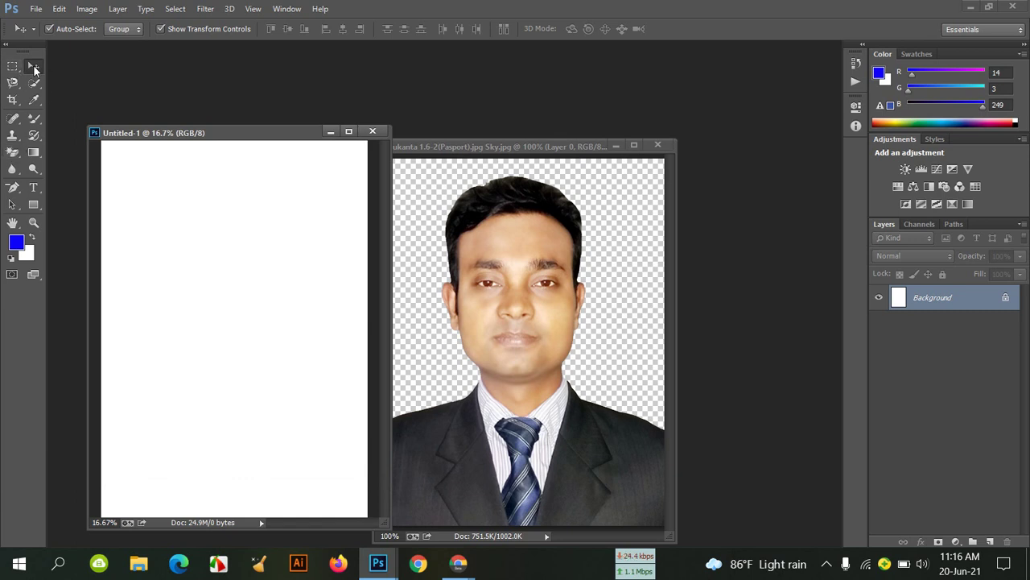
mouse_move(549, 324)
mouse_down()
mouse_move(329, 320)
mouse_move(193, 259)
mouse_move(328, 465)
mouse_up()
key(ctrl+t)
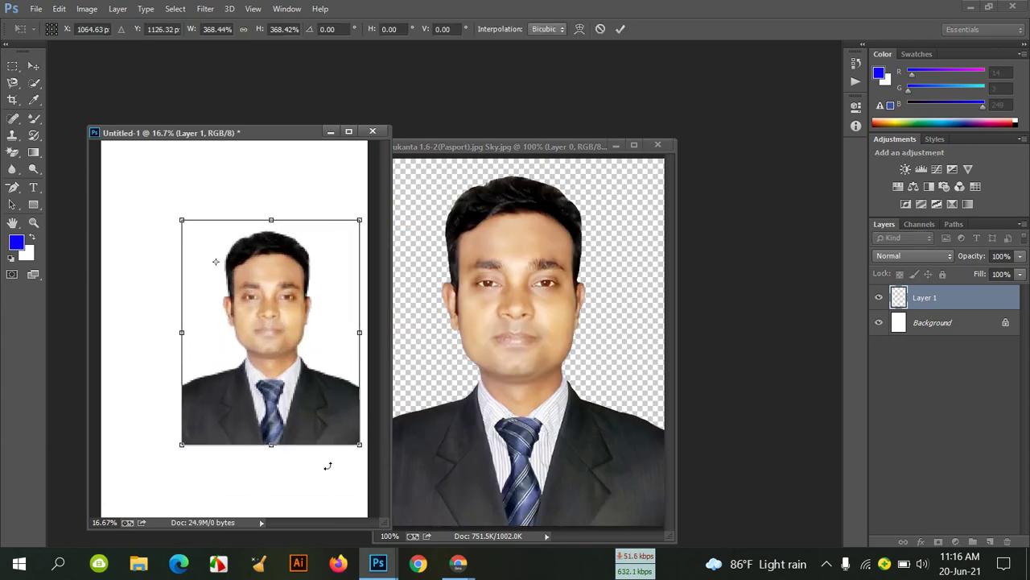
key(Return)
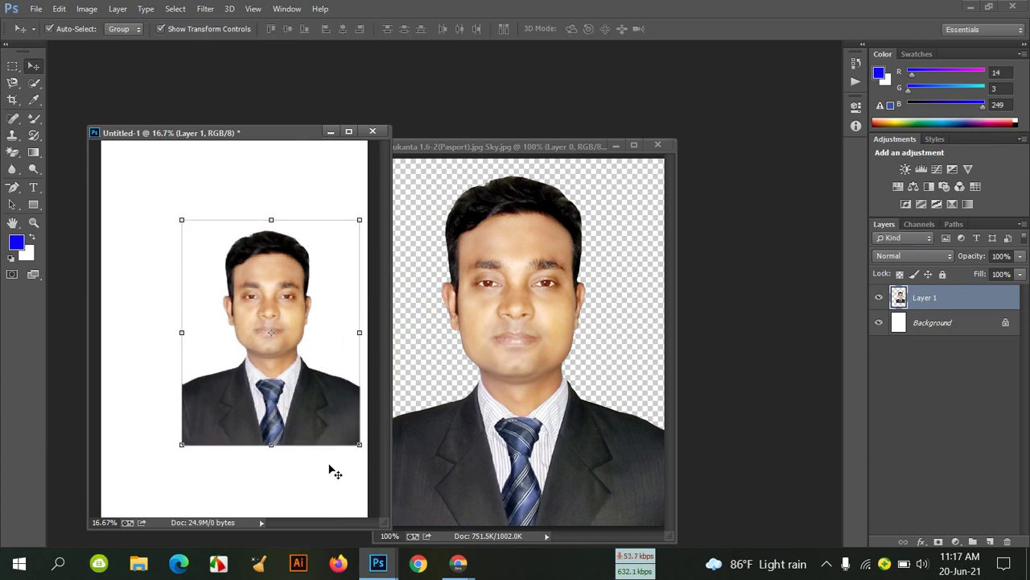
click(153, 252)
Close the original photo, dock Untitled-1 as a tab, and reposition the portrait.
click(618, 145)
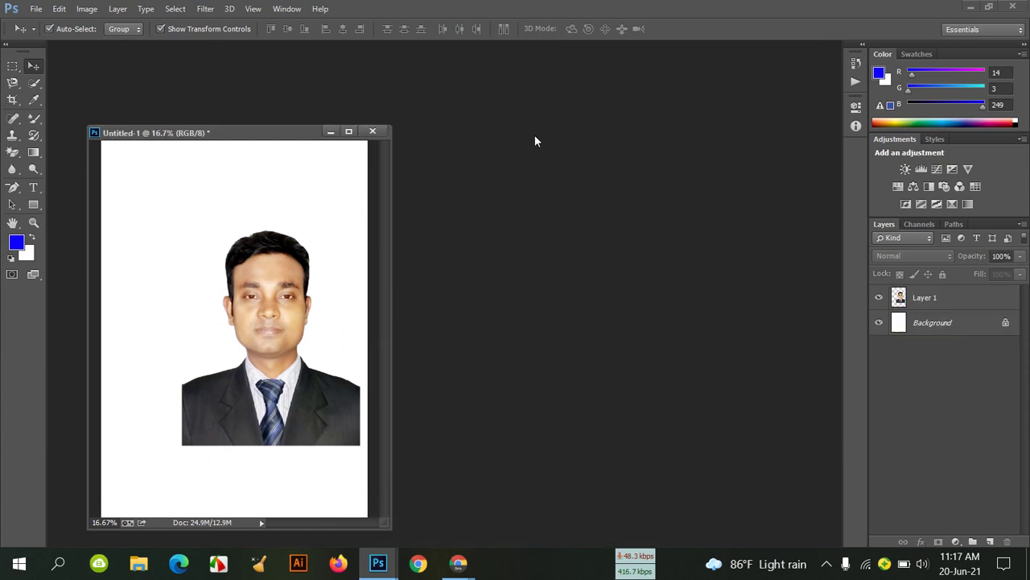
click(320, 51)
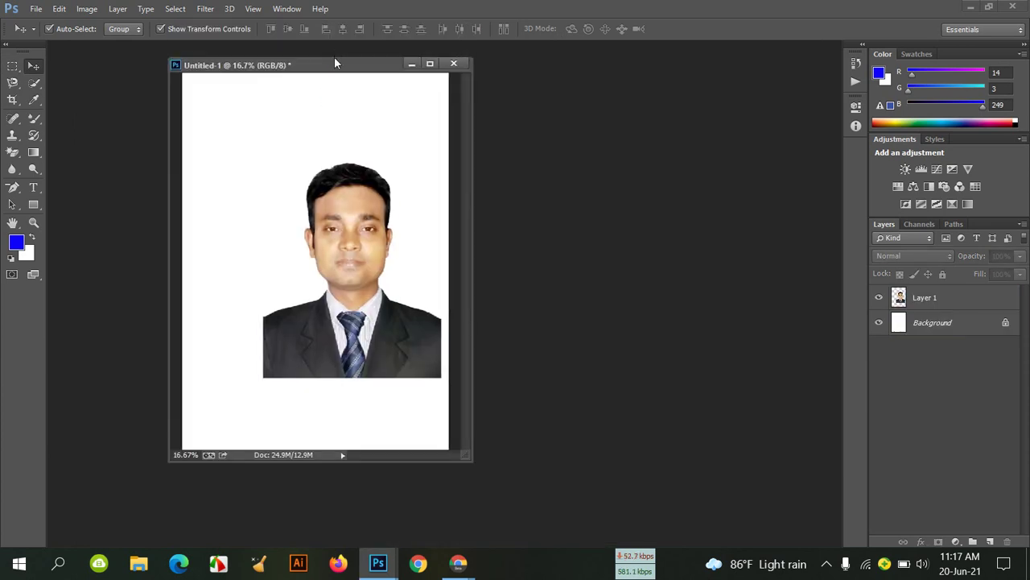
drag(349, 48, 467, 50)
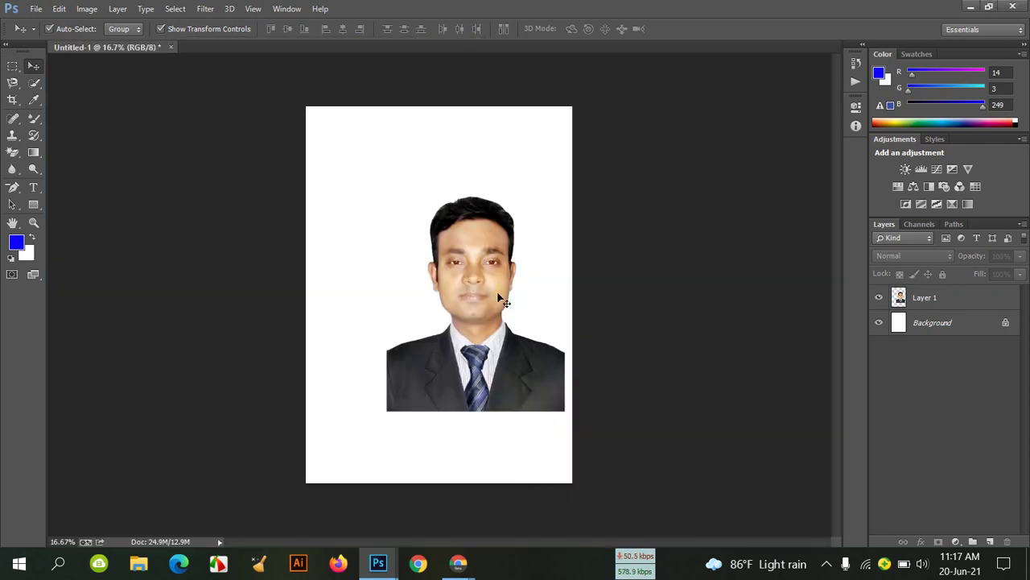
drag(455, 325, 446, 316)
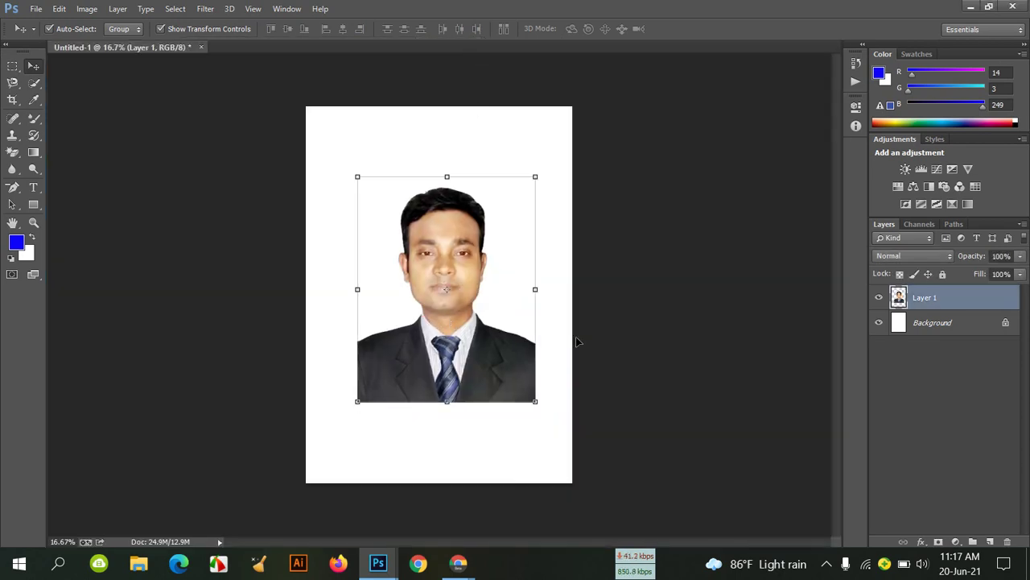
click(998, 330)
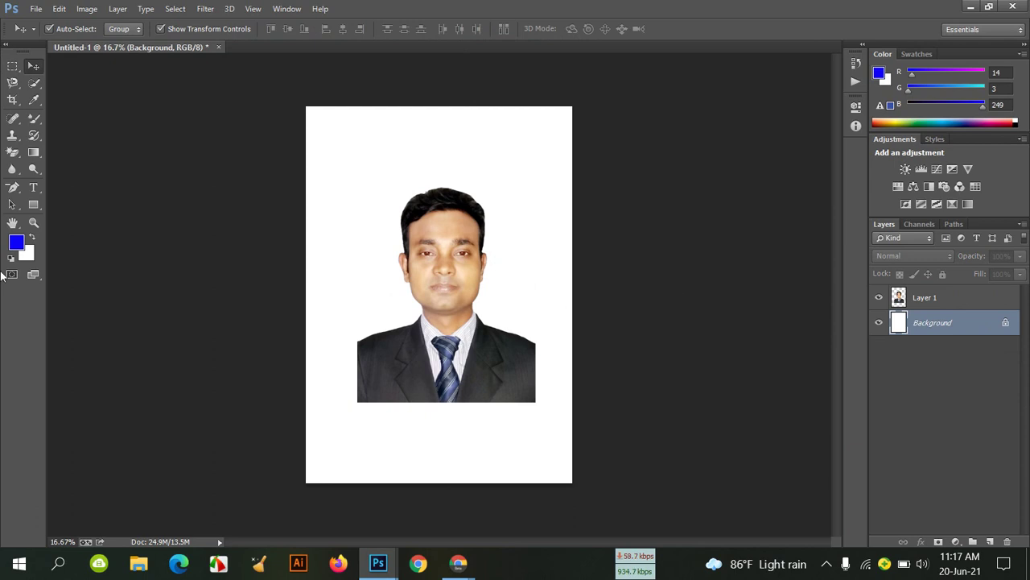
Fill the Background layer with a bright cyan background colour.
click(26, 254)
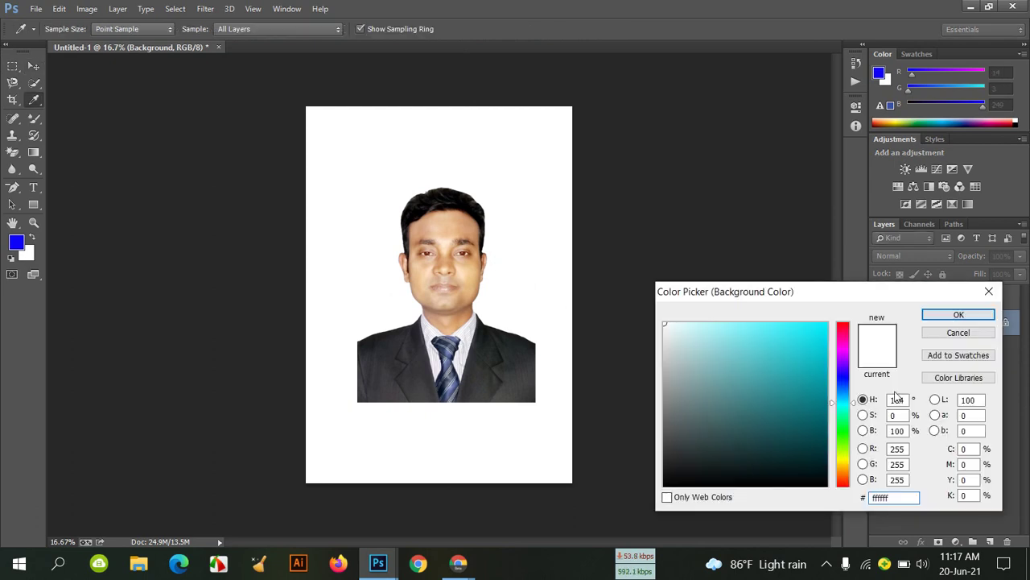
click(827, 323)
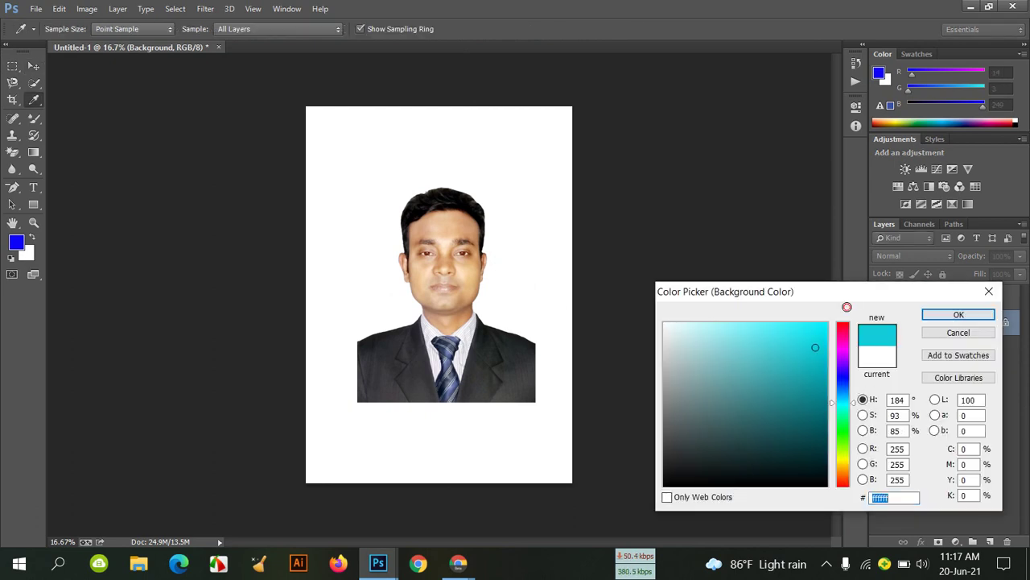
click(959, 314)
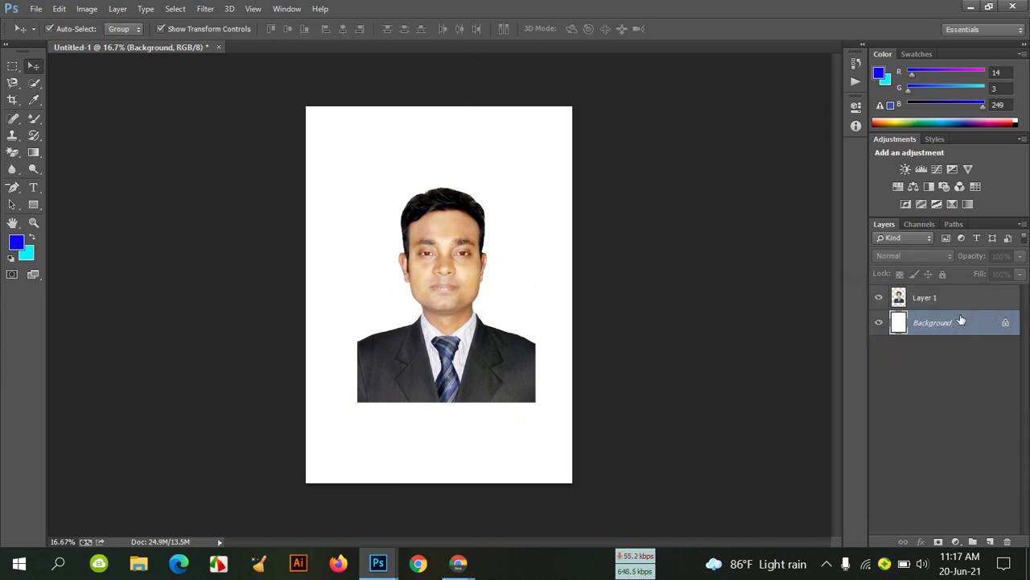
key(ctrl+BackSpace)
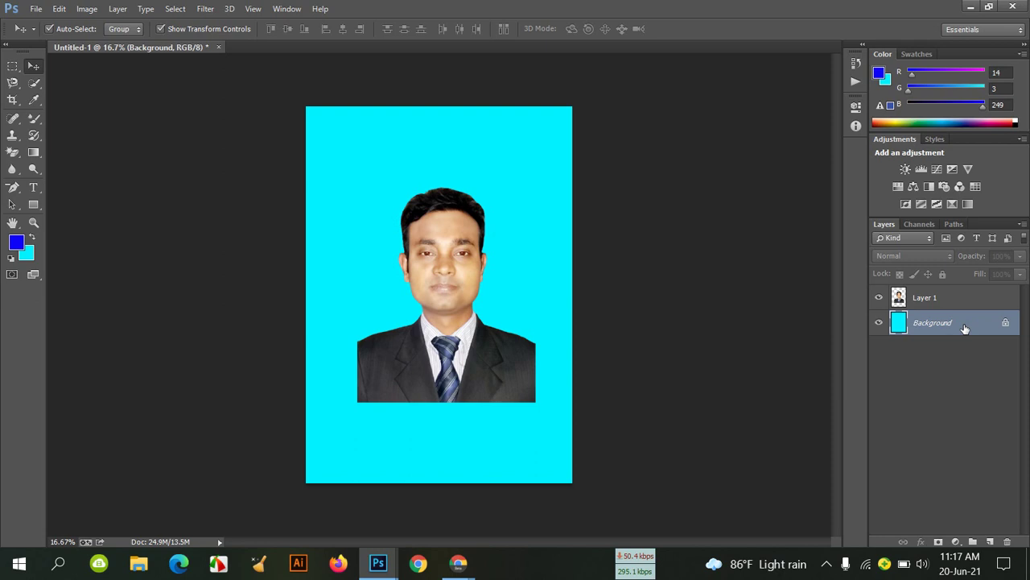
key(alt+BackSpace)
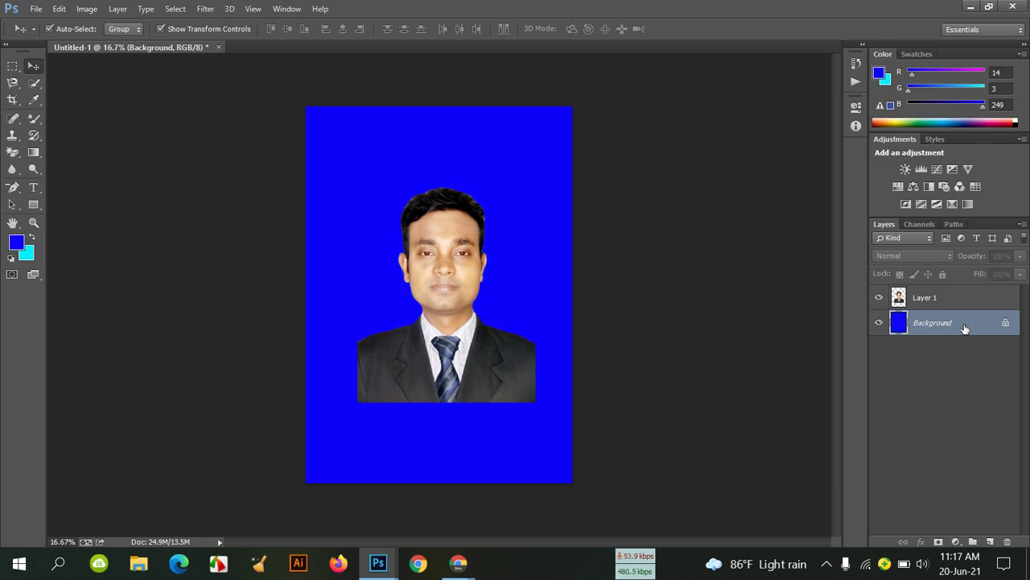
key(ctrl+BackSpace)
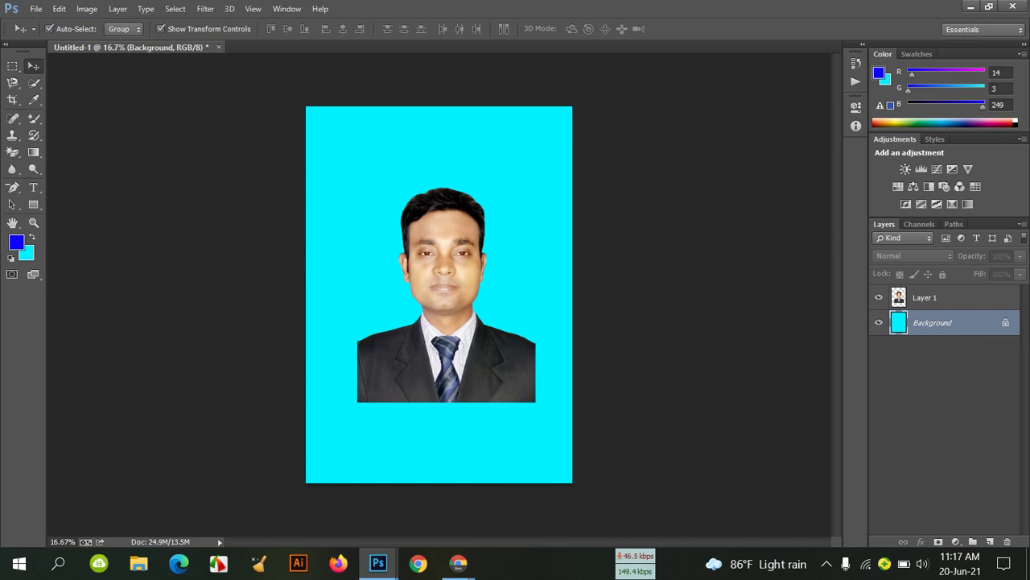
Bring the cut-out portrait document back and dock it as a tab.
mouse_move(378, 563)
click(458, 493)
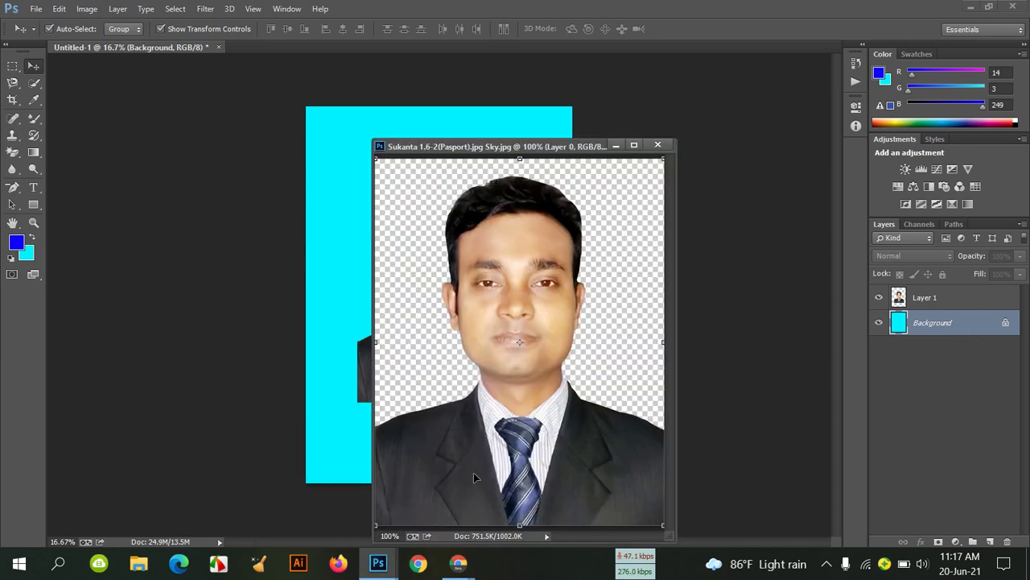
click(630, 327)
drag(544, 154, 540, 55)
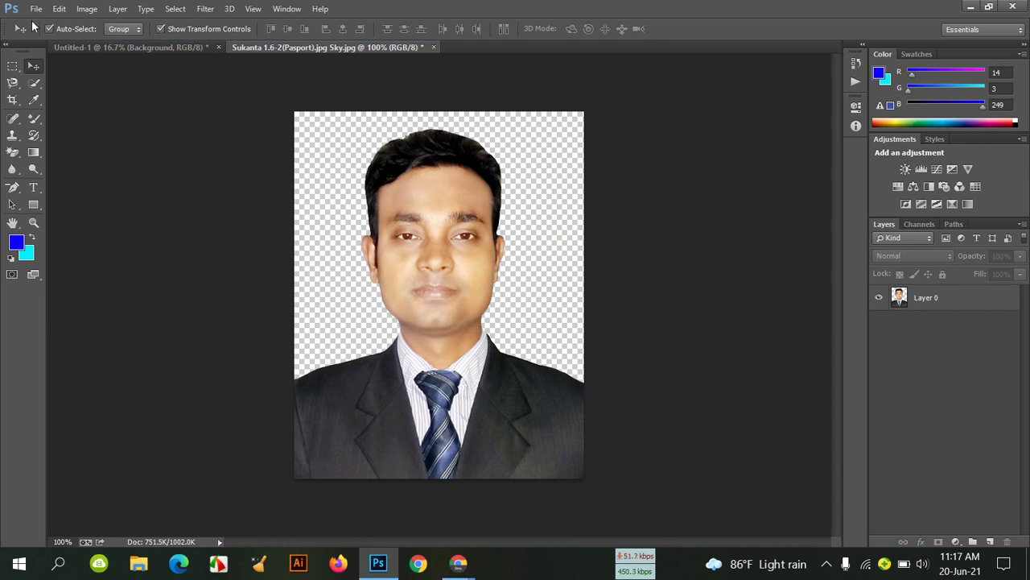
Save the cut-out portrait to the Desktop as PNG named 4545, then minimise Photoshop.
click(36, 9)
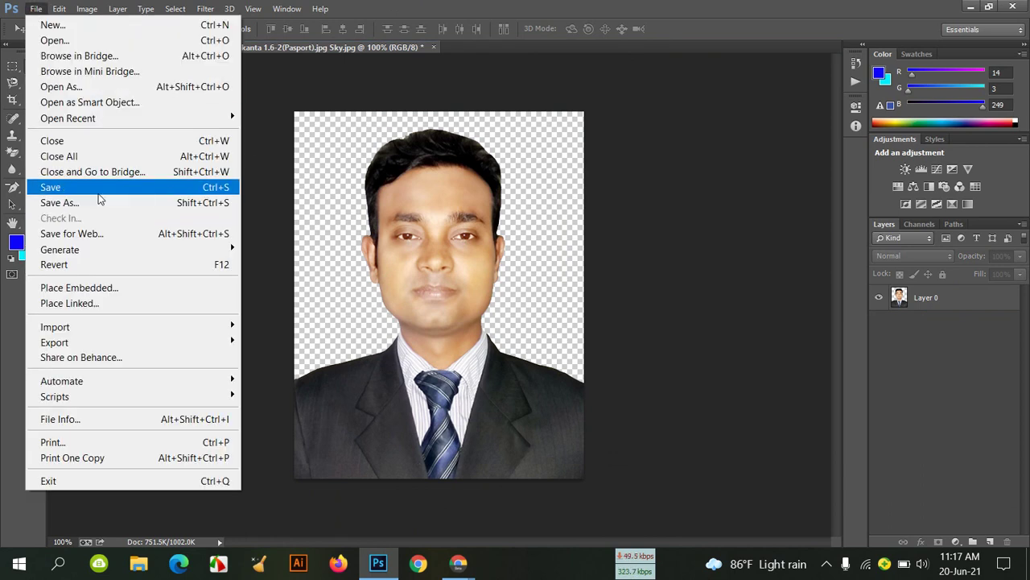
click(98, 203)
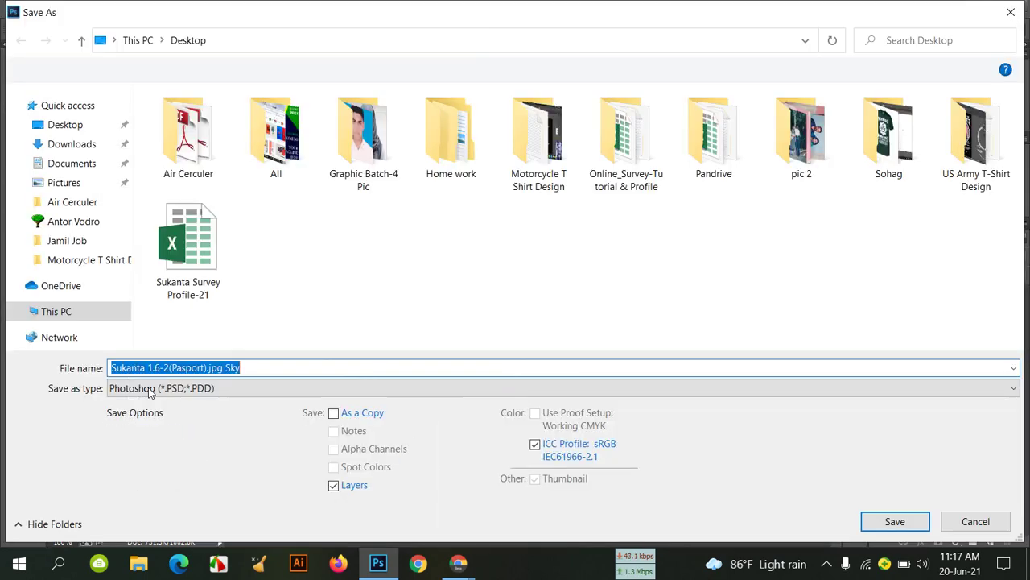
click(149, 389)
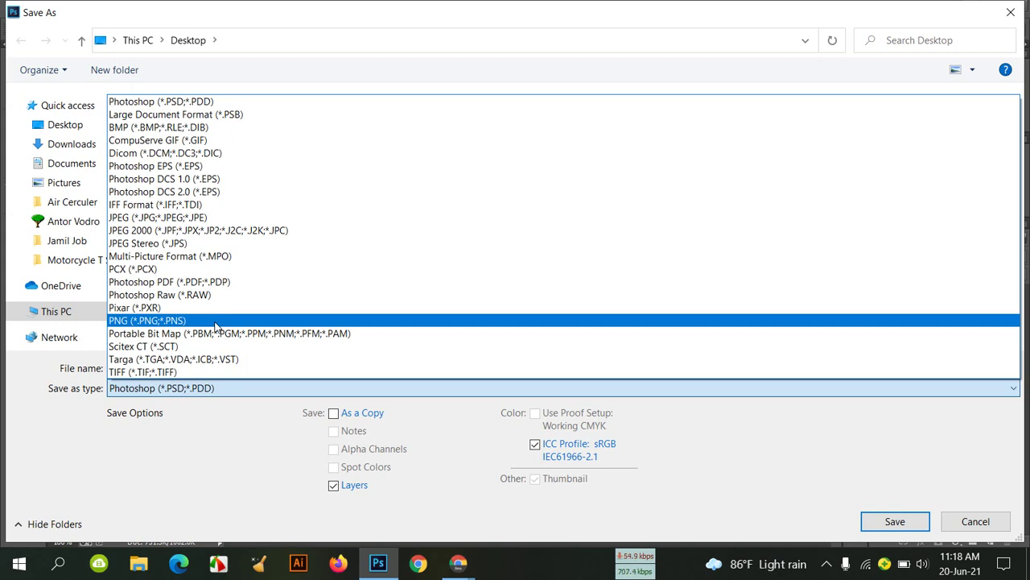
click(216, 322)
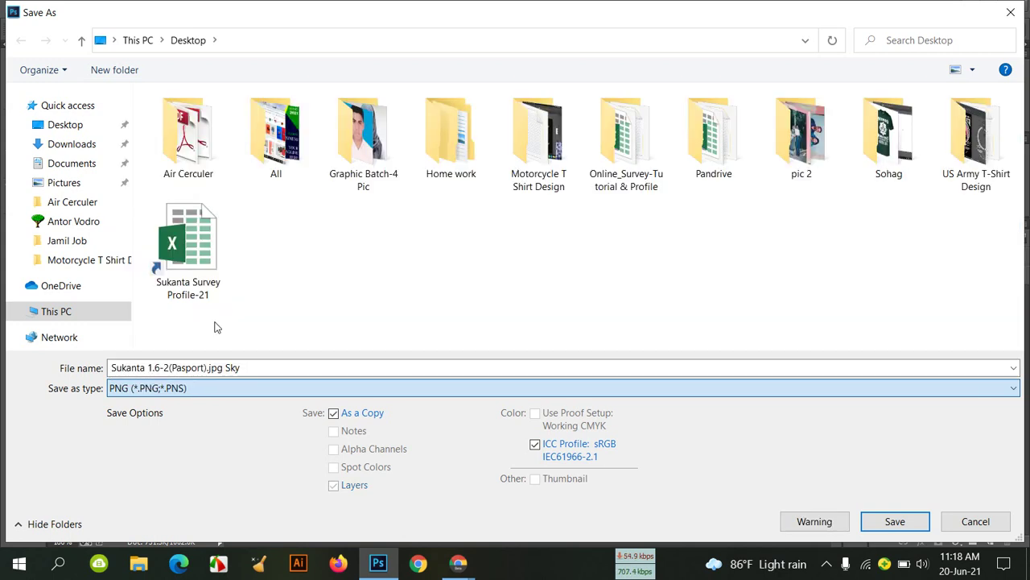
click(291, 362)
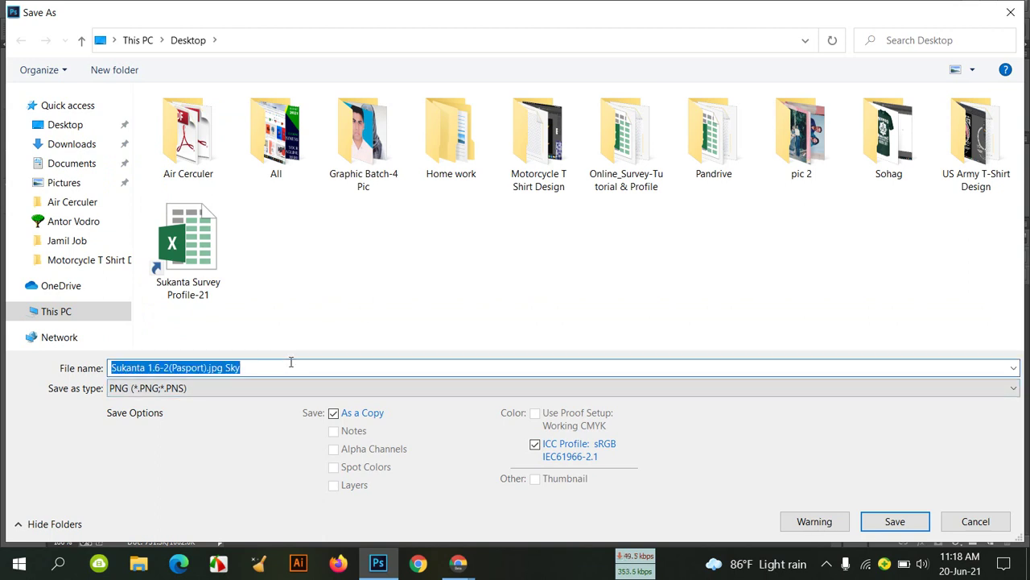
text(4545)
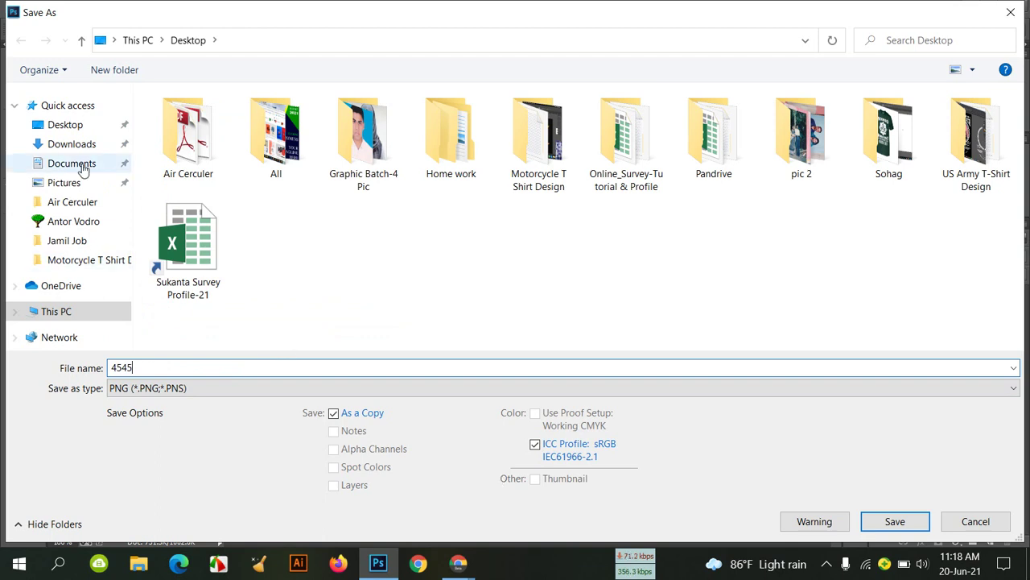
click(90, 127)
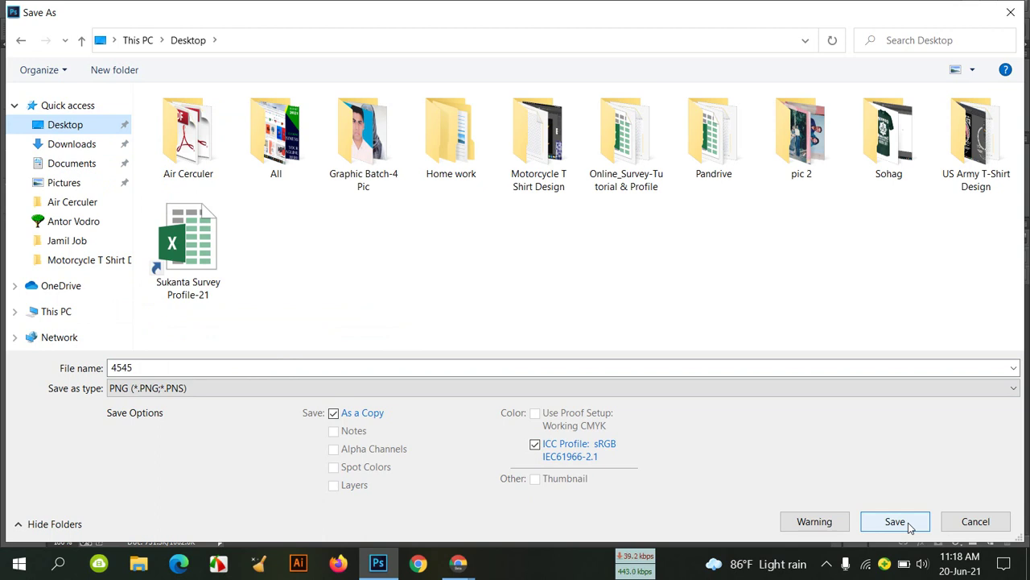
click(908, 522)
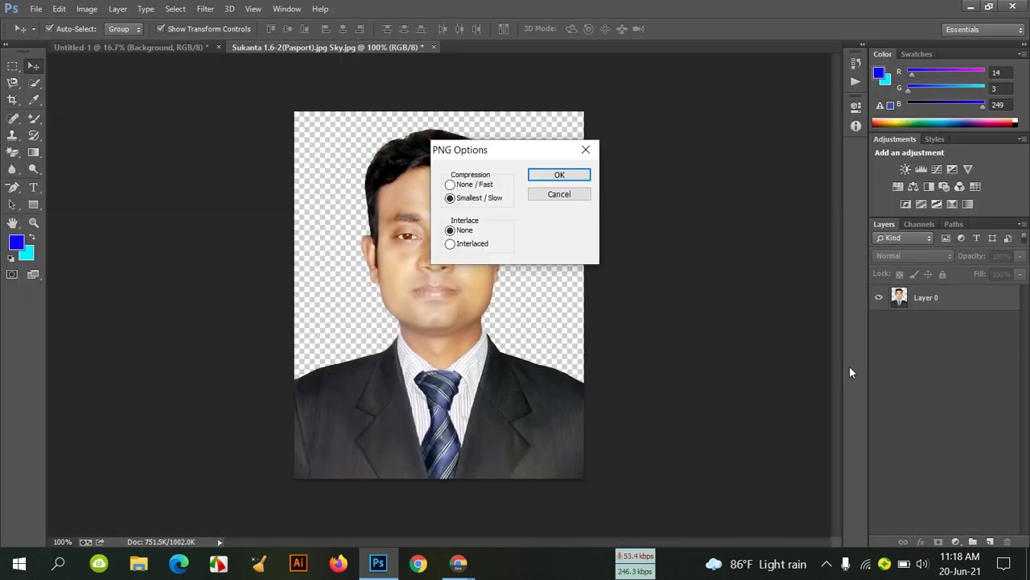
click(584, 179)
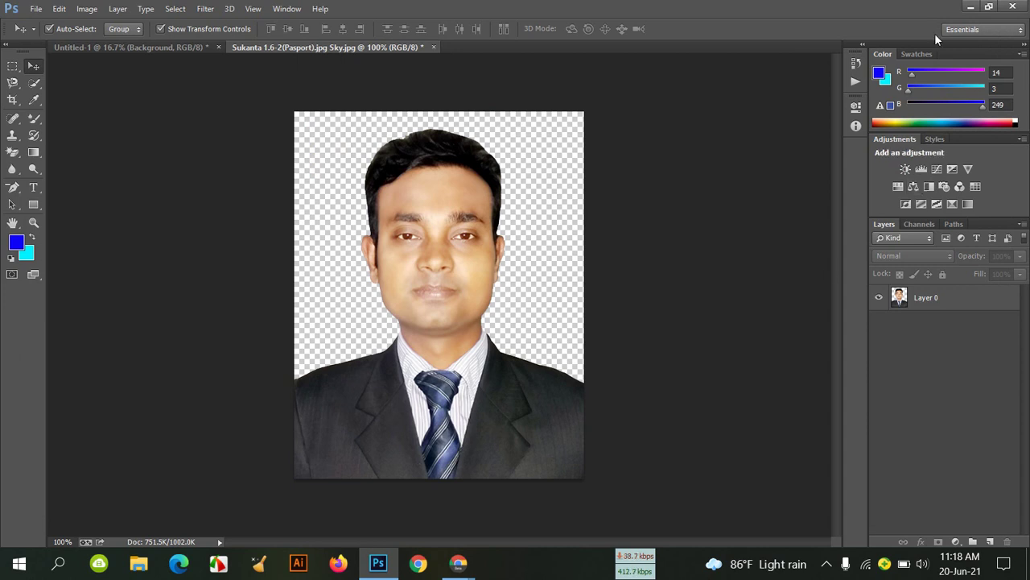
click(970, 8)
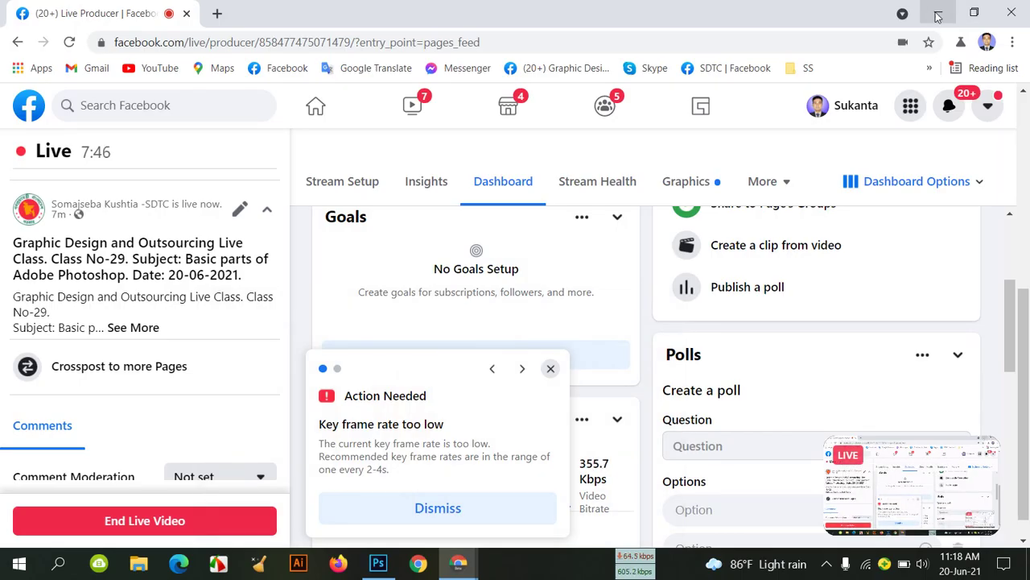
Line up the 4545 and original portrait icons in the desktop's top row, then return to Photoshop.
click(938, 13)
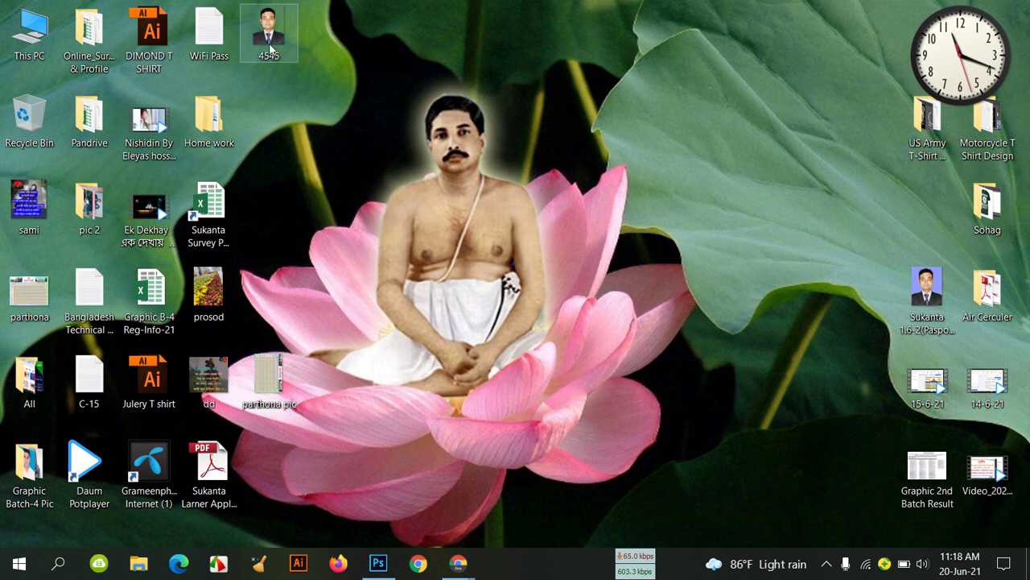
drag(268, 34, 568, 205)
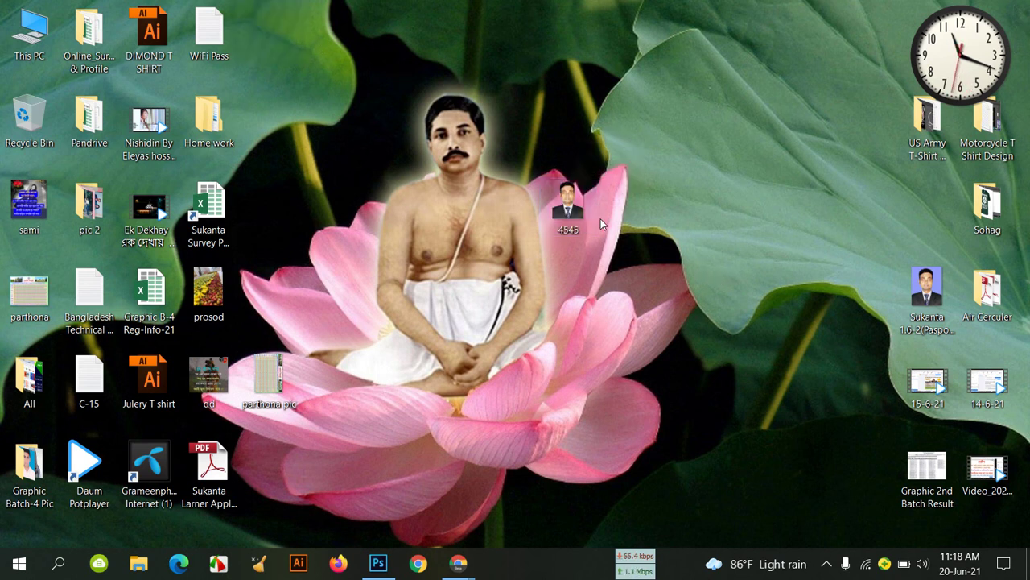
mouse_move(579, 205)
mouse_down()
mouse_move(737, 332)
mouse_move(757, 304)
mouse_up()
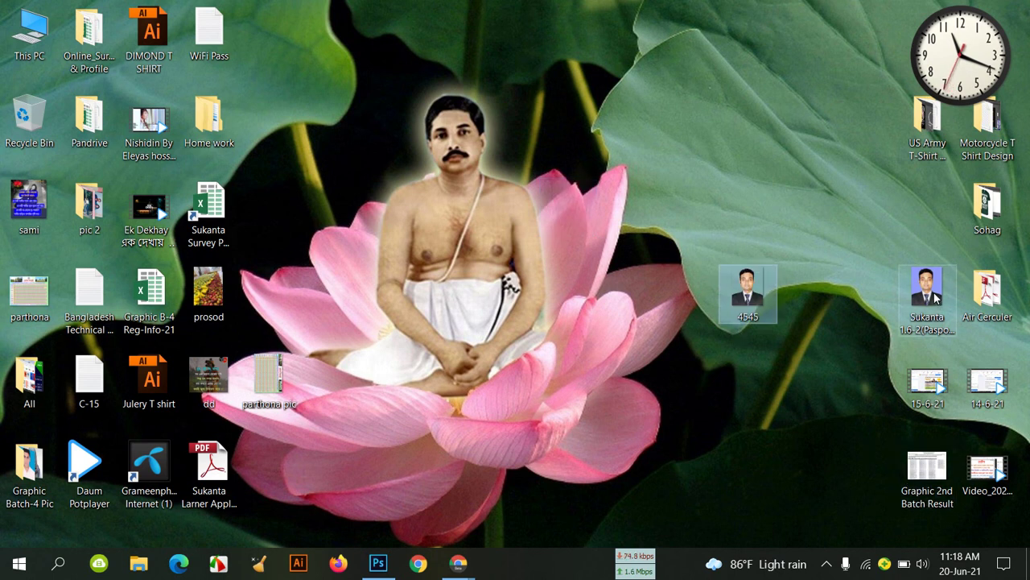
drag(909, 324, 581, 112)
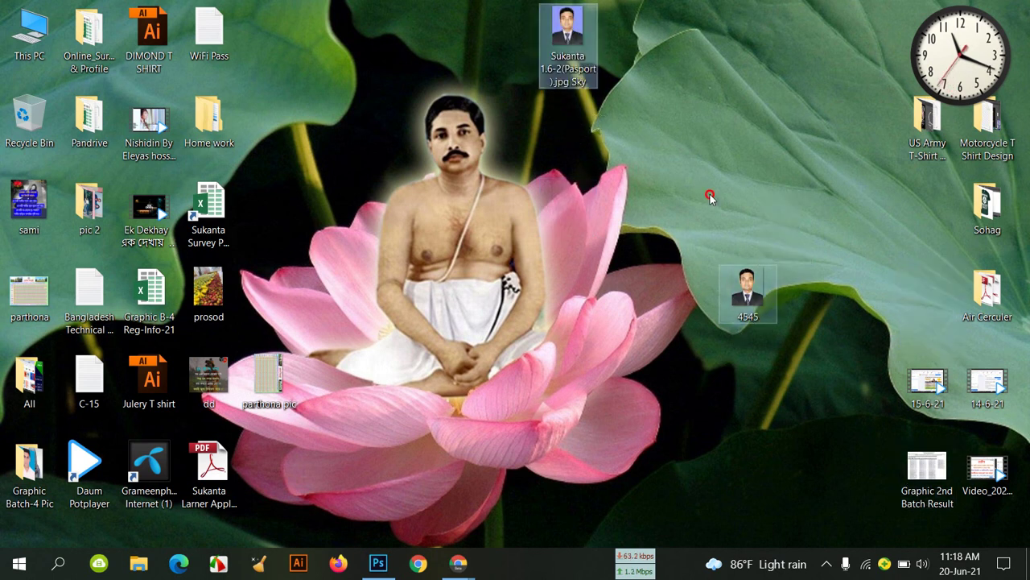
drag(751, 310, 652, 60)
click(708, 116)
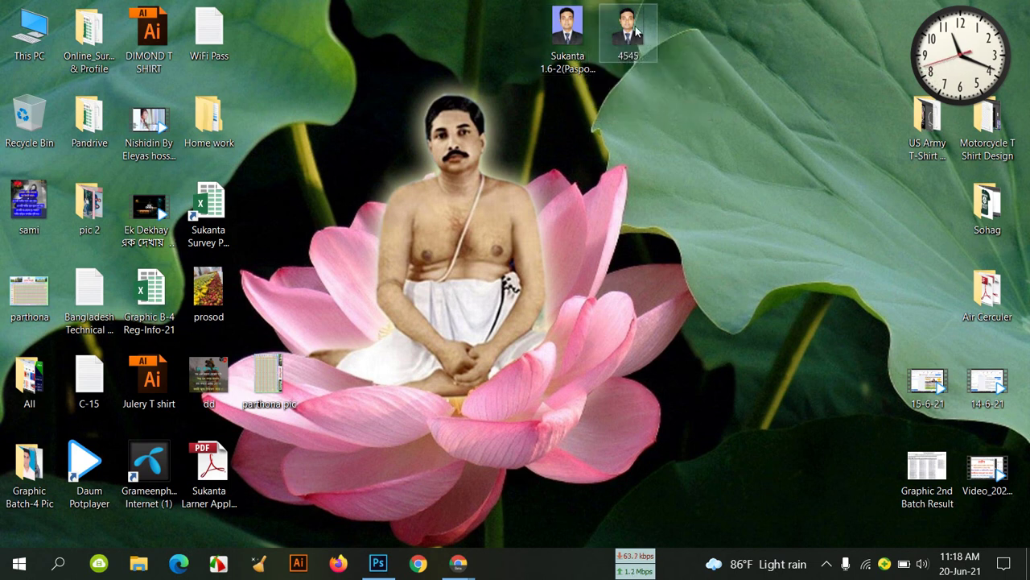
click(378, 564)
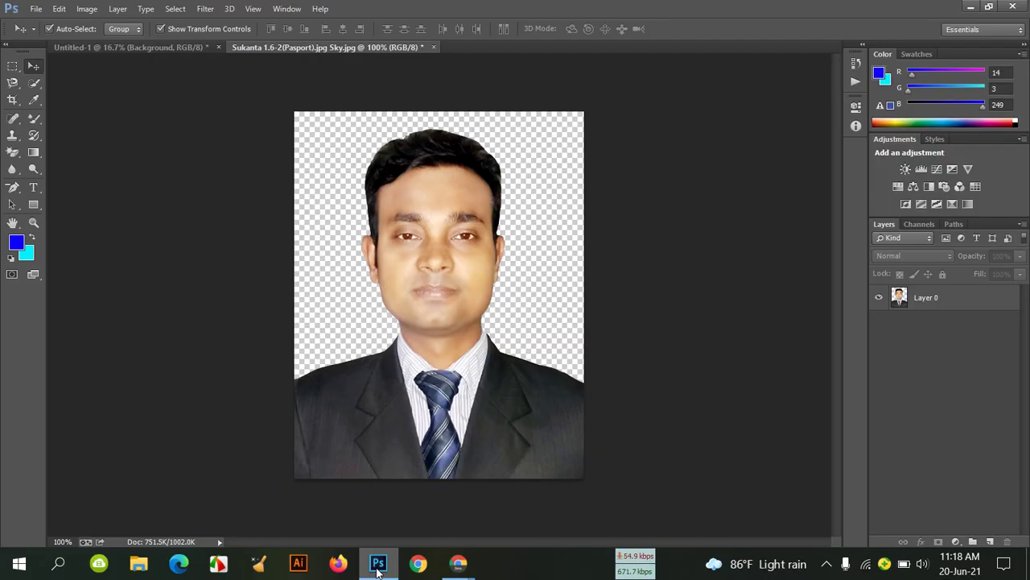
click(429, 493)
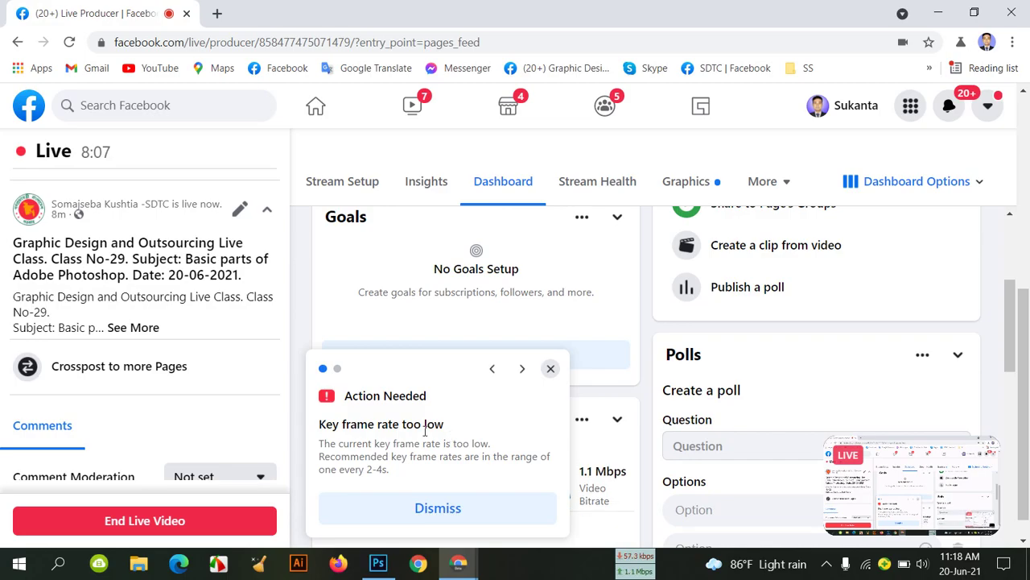
scroll(199, 290, down, 3)
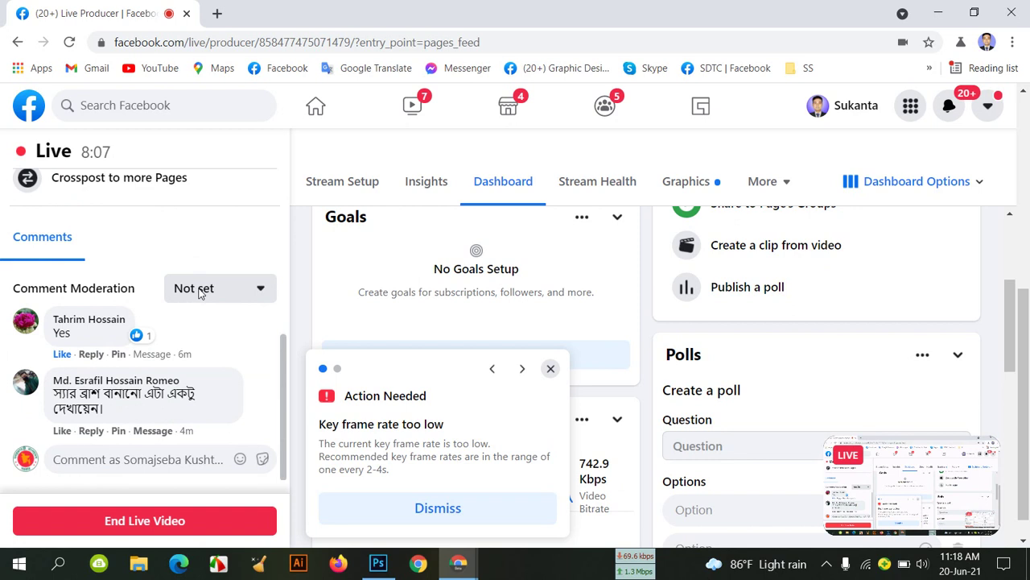
mouse_move(147, 399)
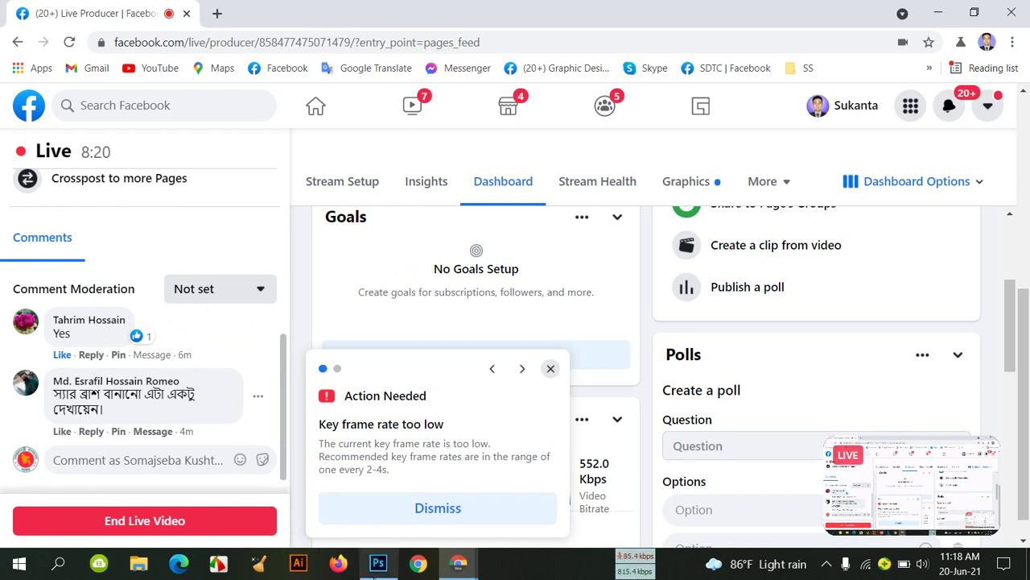
mouse_move(378, 563)
click(374, 513)
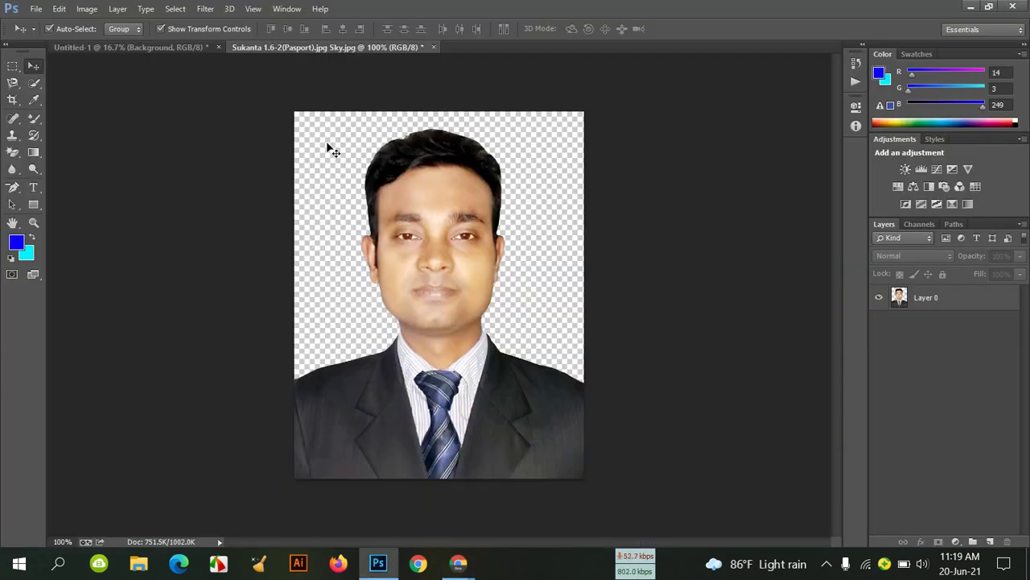
Float the portrait document beside the cyan canvas and switch to the Background Eraser.
drag(326, 46, 429, 107)
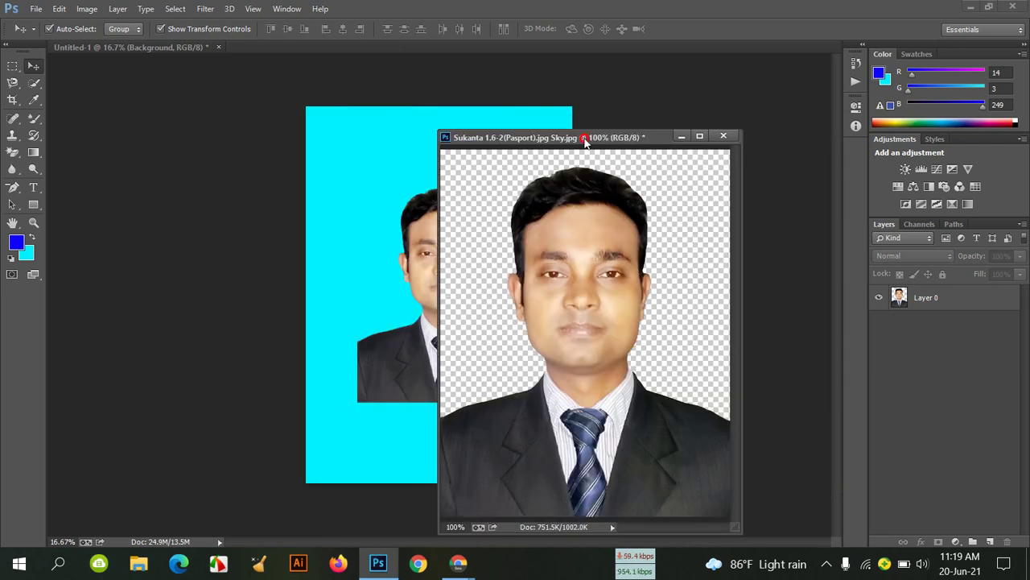
drag(438, 123, 638, 138)
click(12, 153)
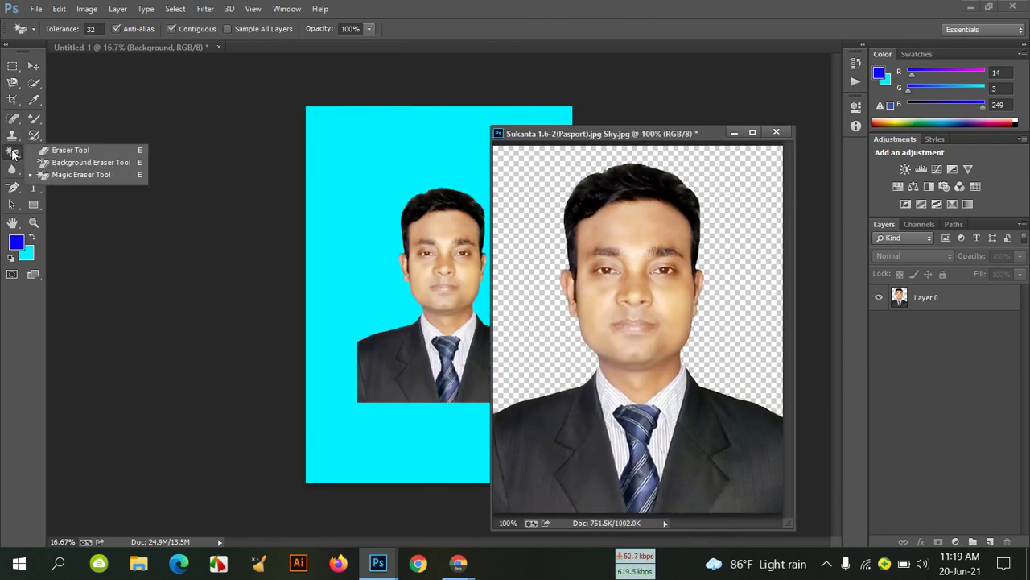
click(92, 163)
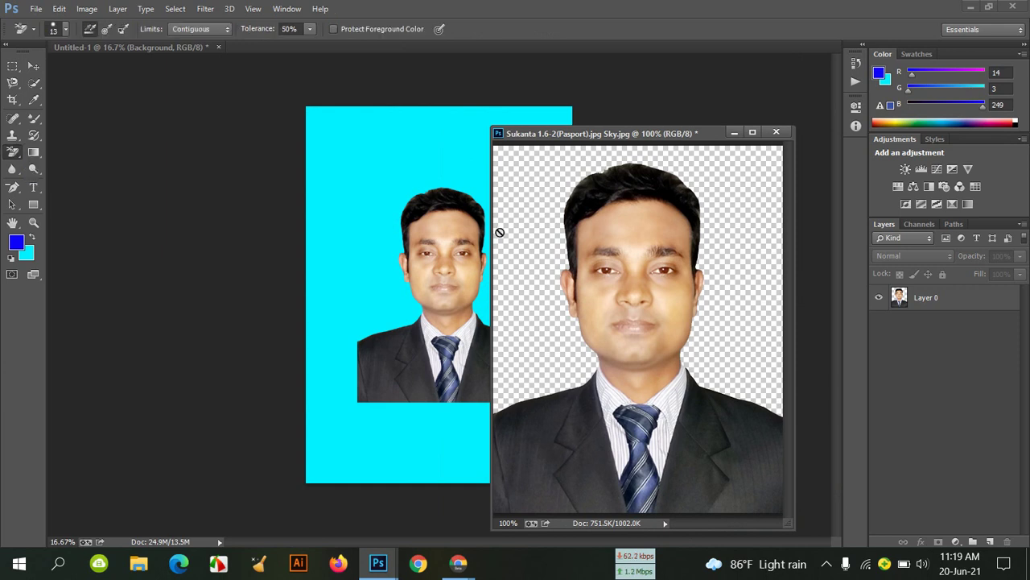
Move the portrait window over the canvas and restore it to its opened state via History.
drag(653, 134, 395, 120)
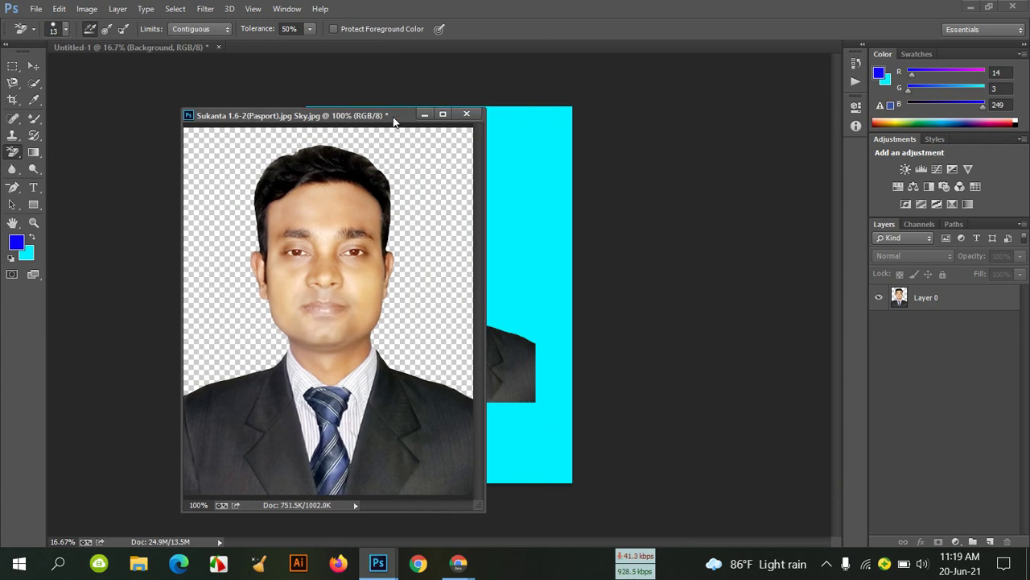
click(854, 63)
scroll(736, 84, up, 3)
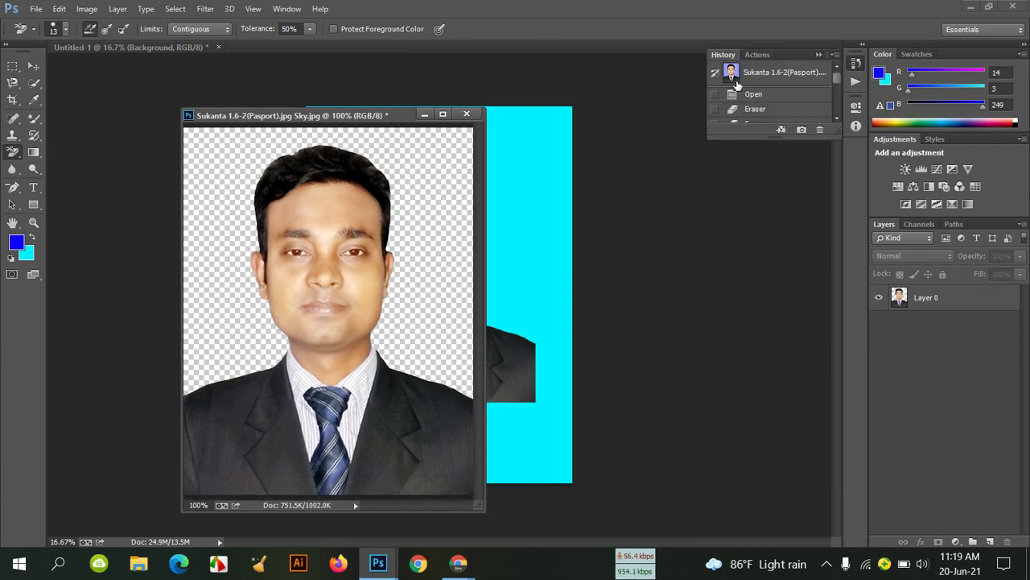
click(736, 82)
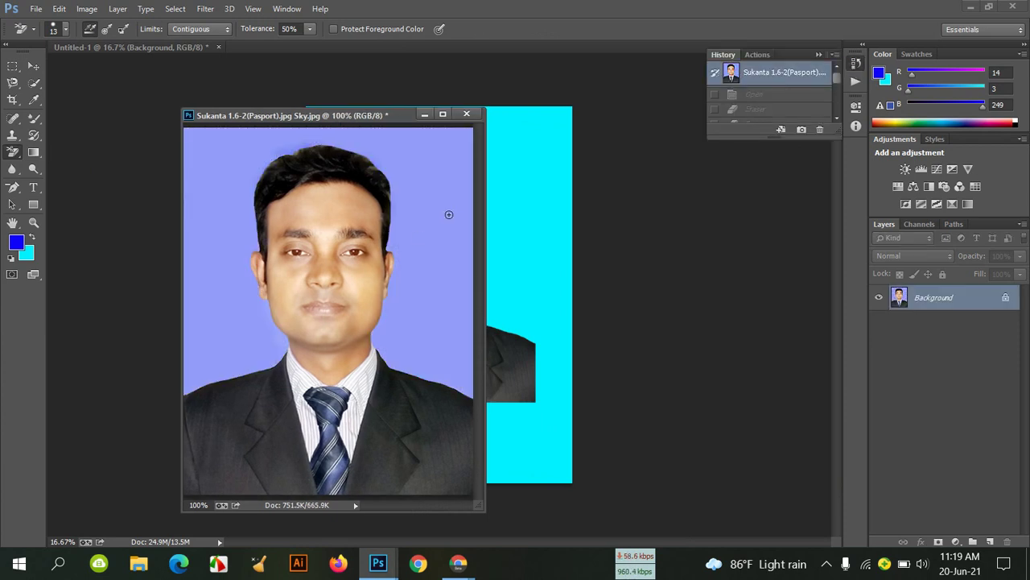
Zoom the portrait to 200% and dock it as its own tab.
key(ctrl+plus)
drag(390, 123, 437, 63)
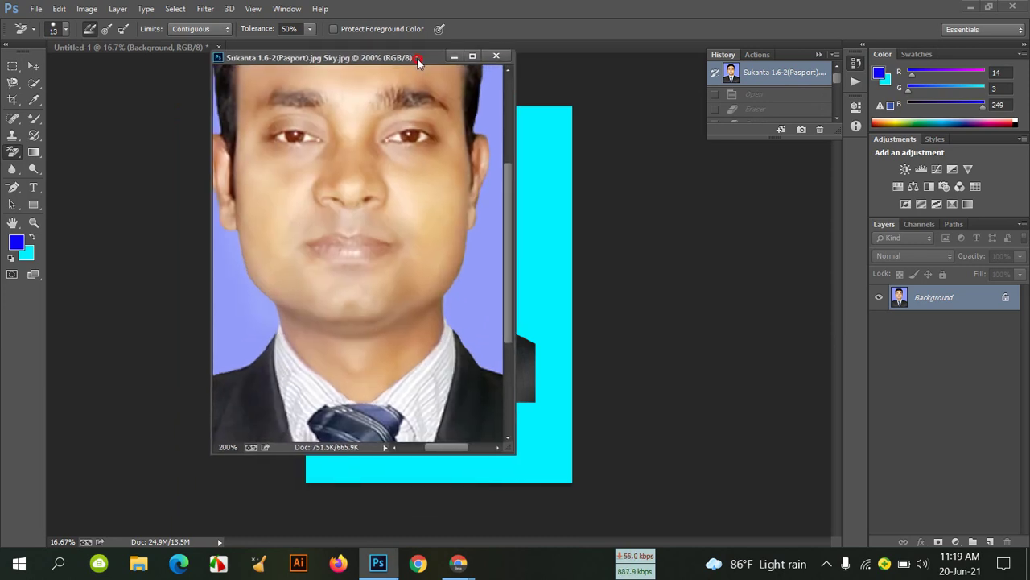
scroll(641, 260, up, 3)
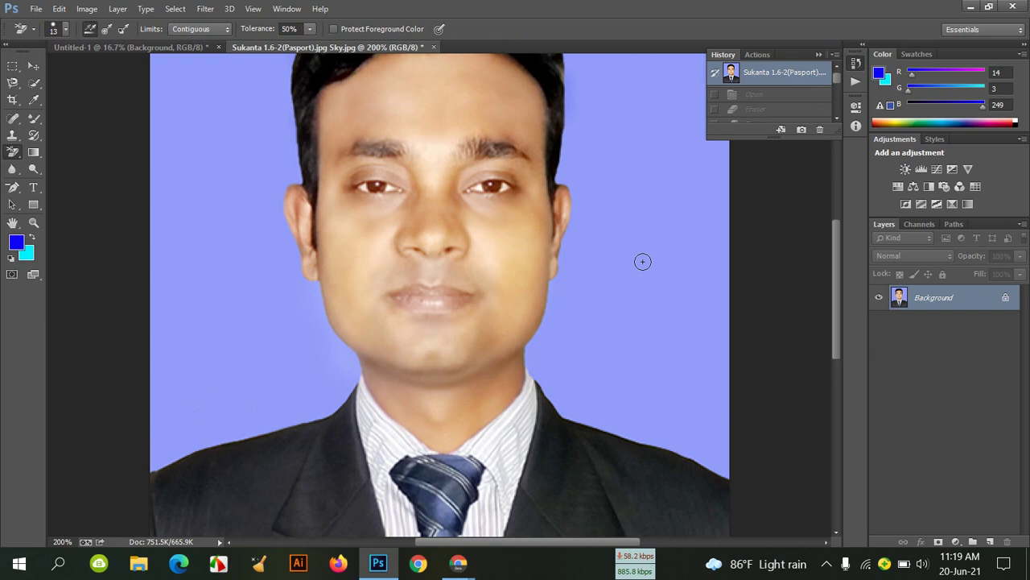
scroll(642, 260, up, 2)
mouse_move(633, 233)
mouse_down()
mouse_move(660, 344)
mouse_move(669, 233)
mouse_move(656, 120)
mouse_move(706, 285)
mouse_move(636, 132)
mouse_move(653, 336)
mouse_move(665, 212)
mouse_move(682, 315)
mouse_move(666, 173)
mouse_move(669, 272)
mouse_move(655, 230)
mouse_up()
Erase the lavender background and leftover blue patches with the Magic Eraser.
right_click(13, 152)
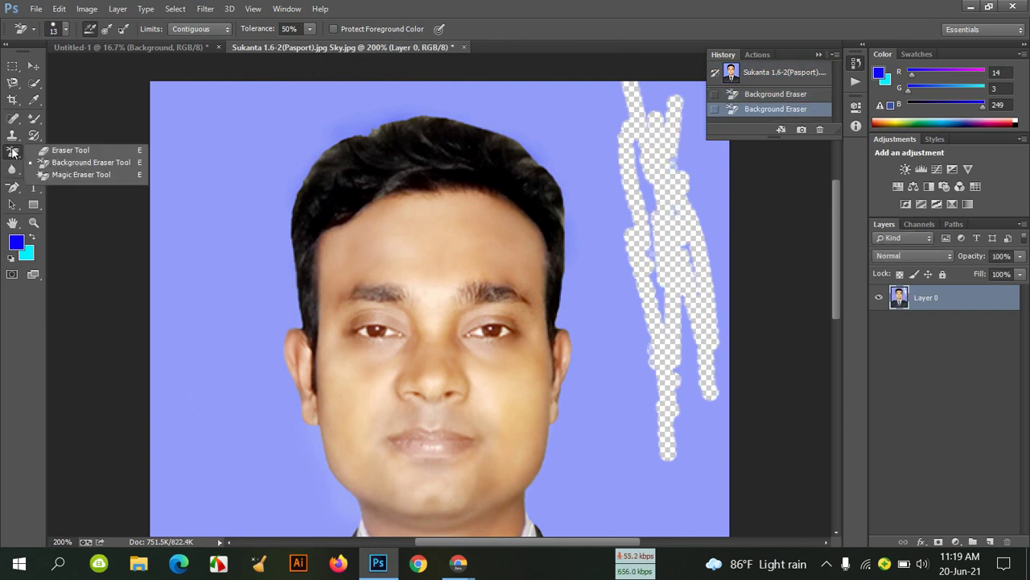
click(126, 177)
click(248, 143)
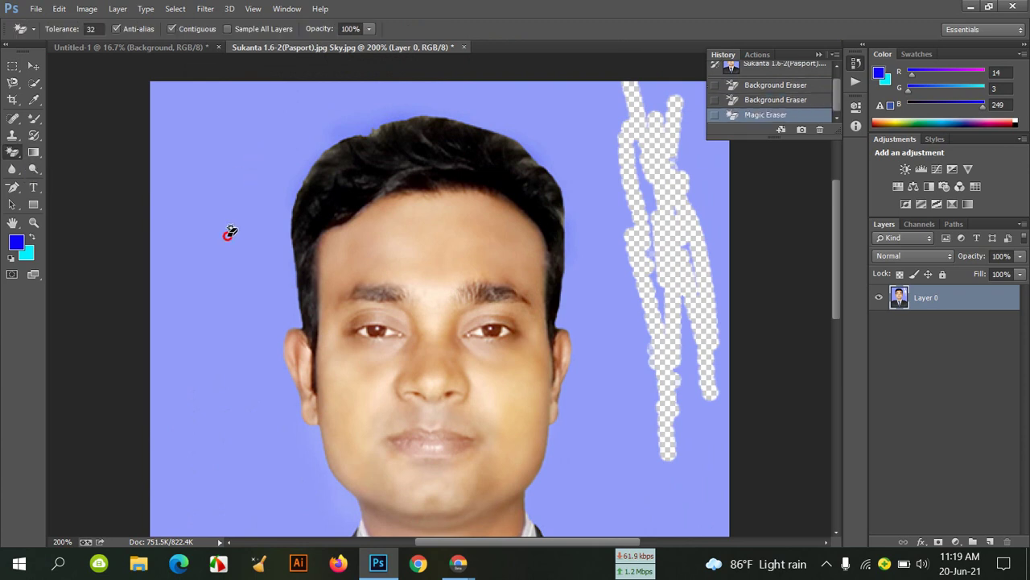
click(651, 194)
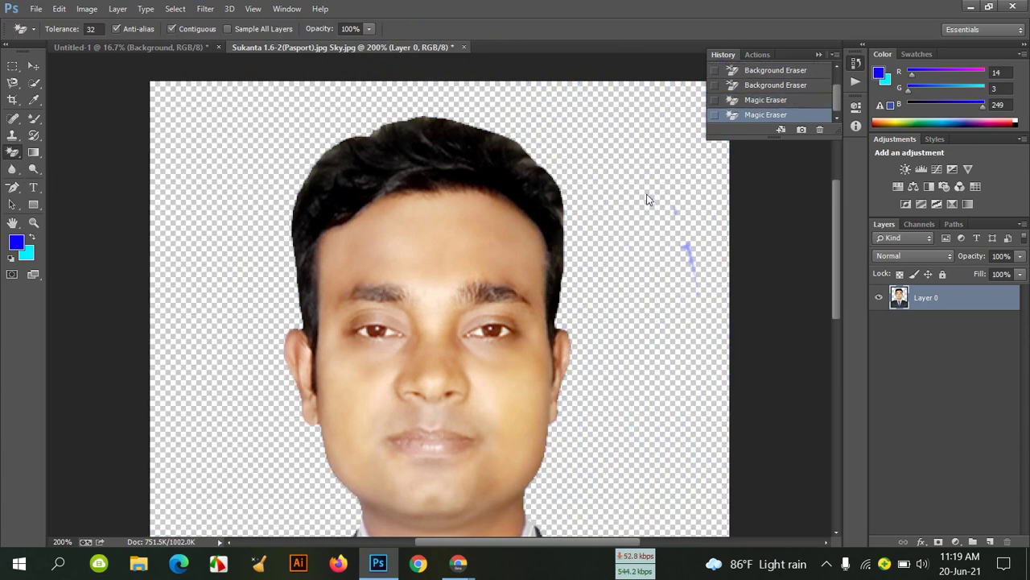
click(690, 252)
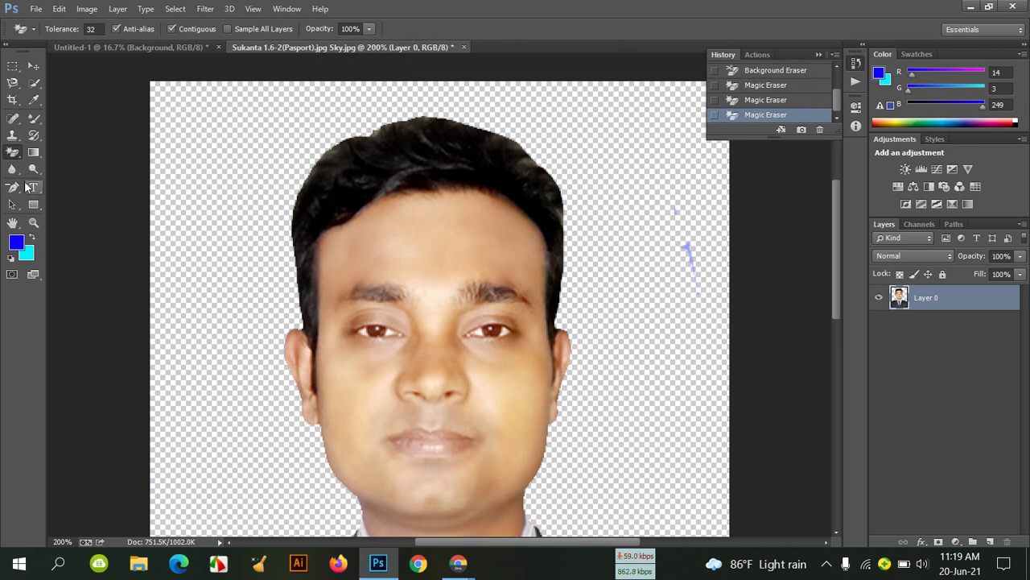
Browse the eraser, history-brush and brush variants, then switch to the Move Tool.
right_click(12, 154)
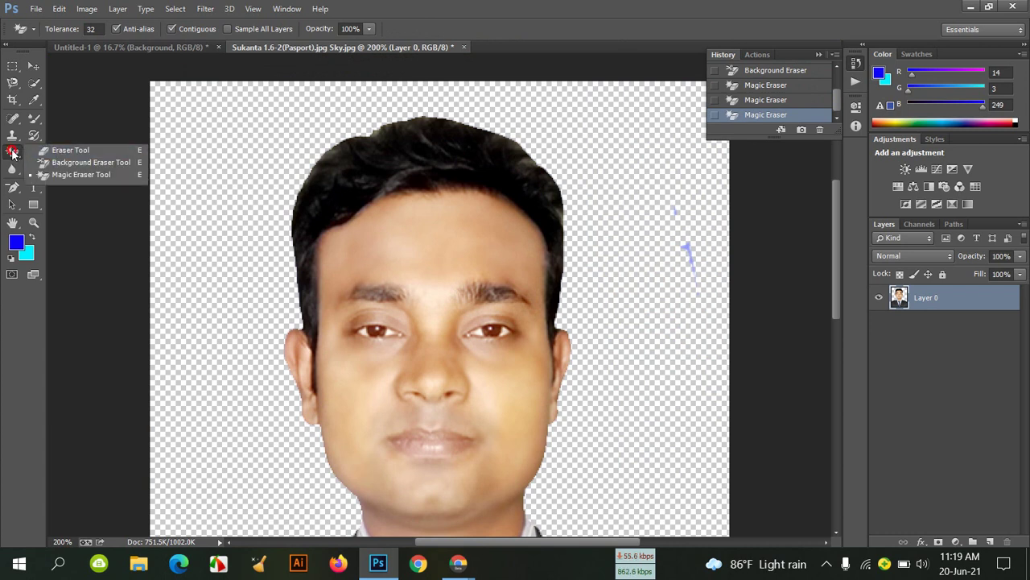
click(12, 154)
click(36, 139)
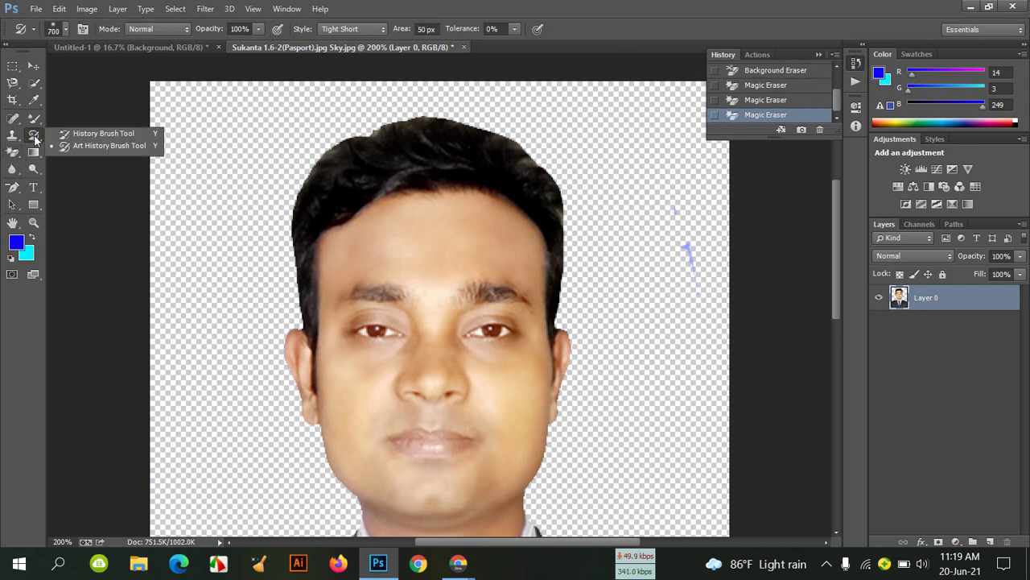
click(36, 122)
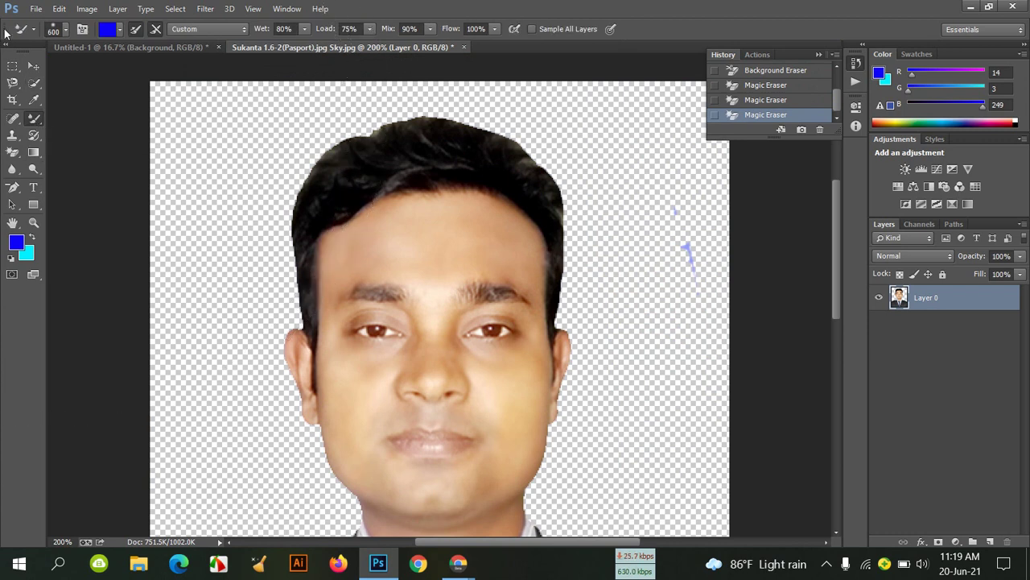
click(34, 71)
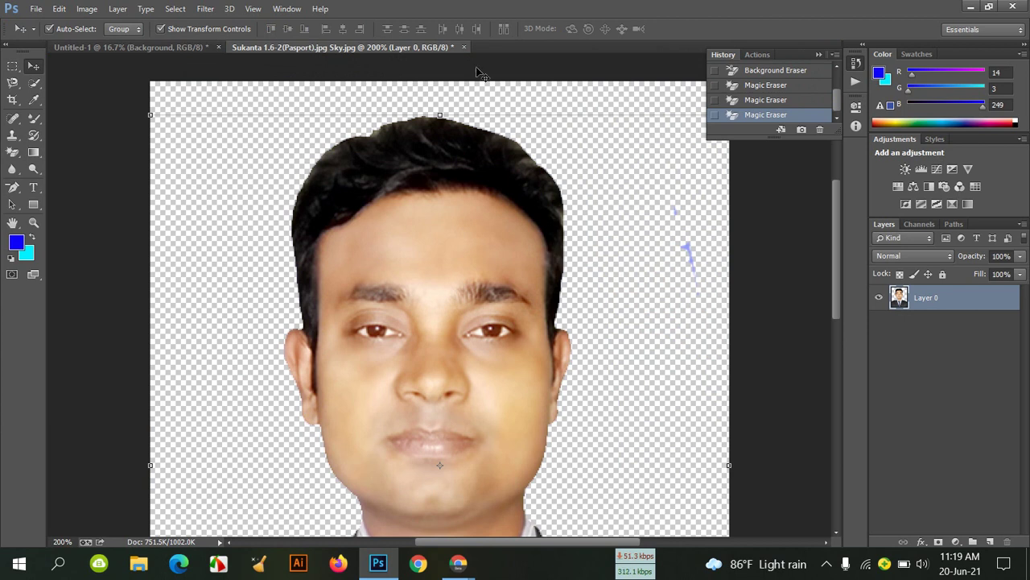
Close the passport photo tab, declining to save its changes.
click(464, 47)
click(527, 219)
click(457, 288)
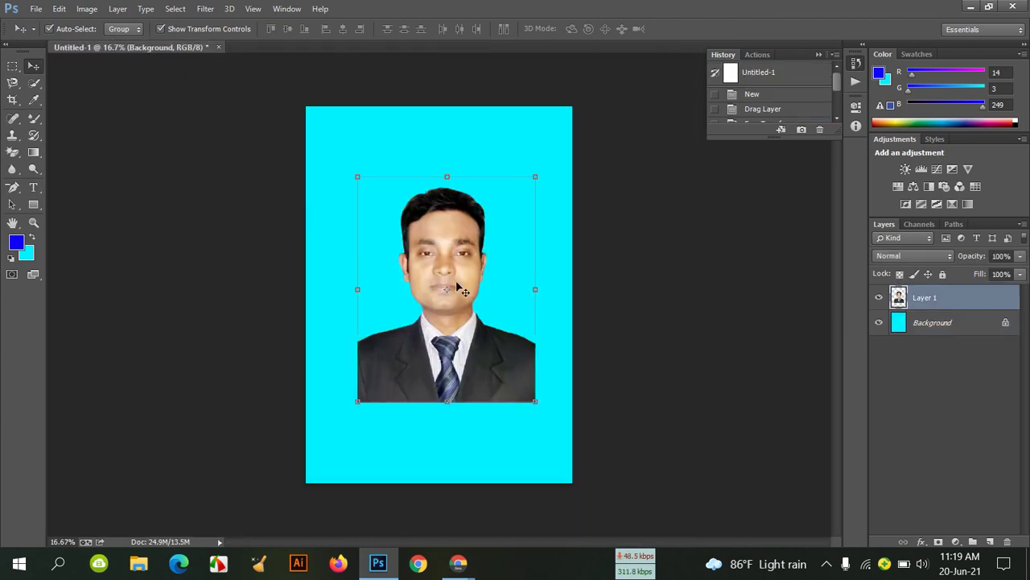
Delete the portrait layer from Untitled-1 and zoom the cyan canvas to 25%.
key(Delete)
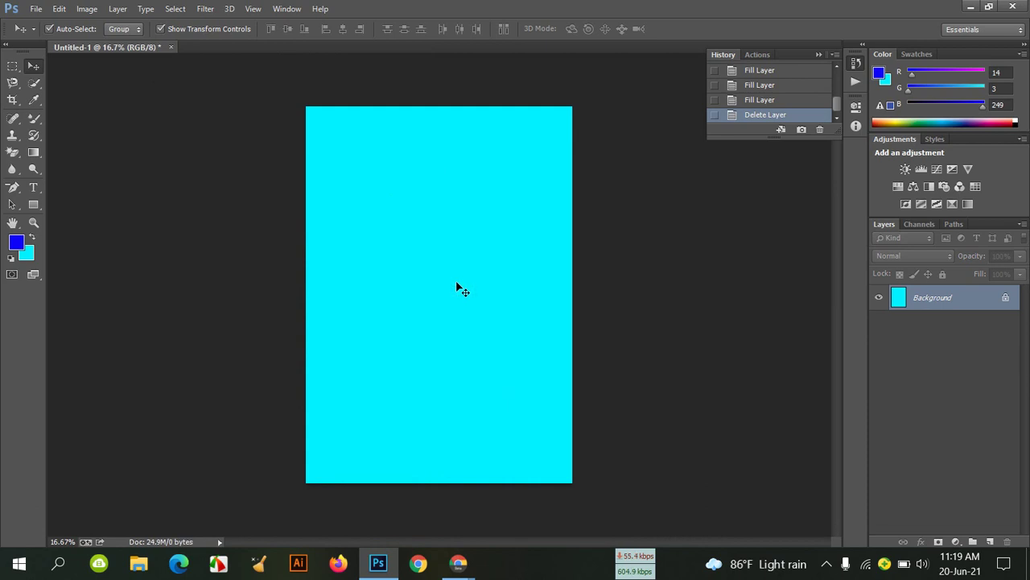
key(ctrl+plus)
scroll(456, 289, up, 1)
scroll(456, 288, up, 2)
scroll(457, 288, down, 1)
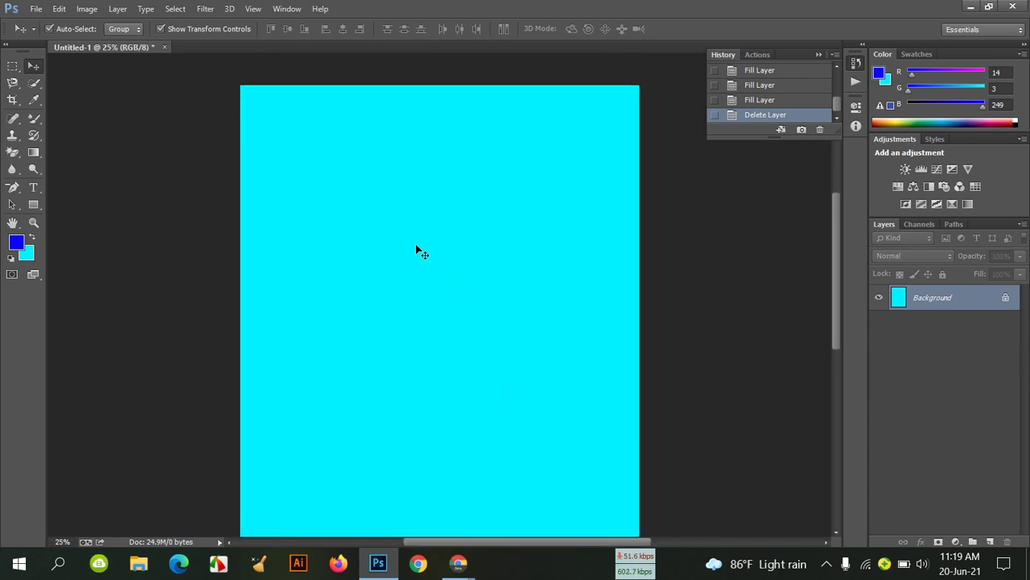
Switch to the Brush Tool and set the brush preset picker to Large Thumbnail.
click(37, 122)
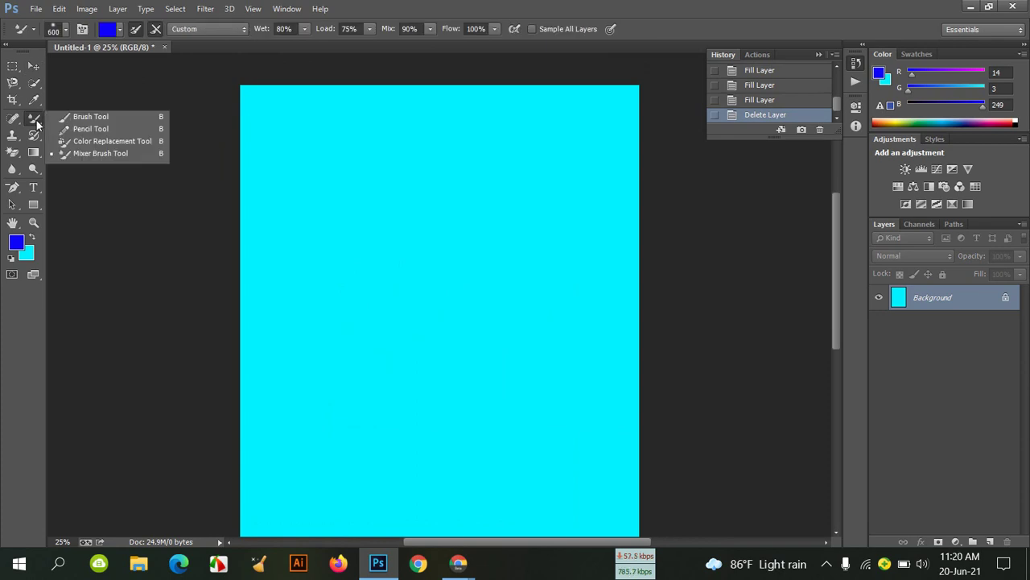
click(92, 117)
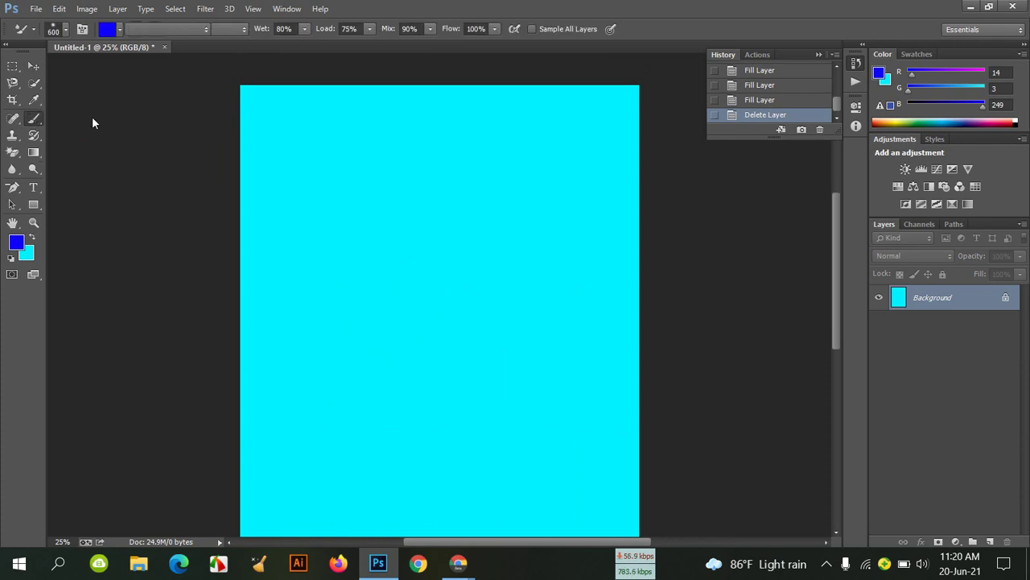
click(67, 29)
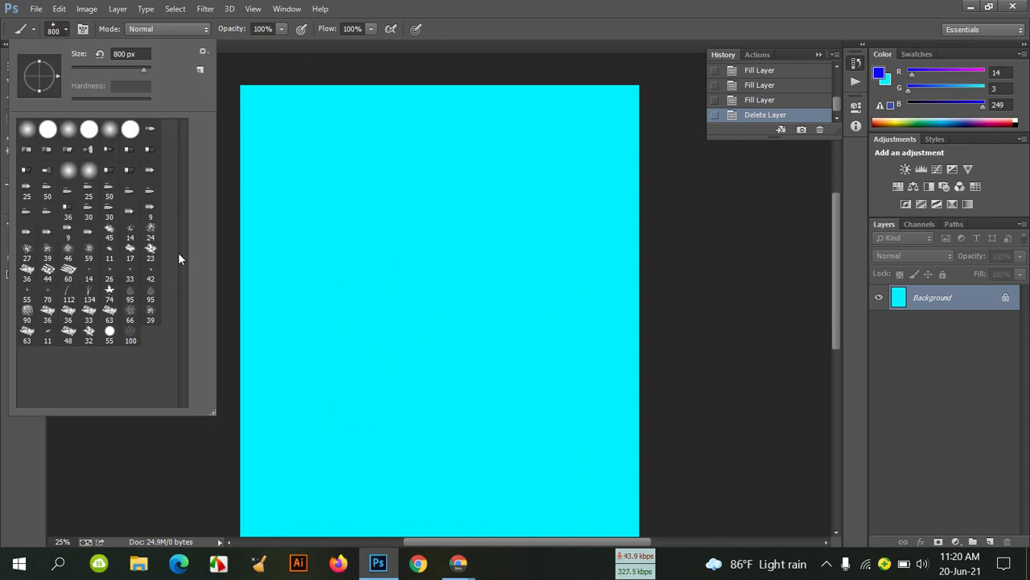
click(202, 52)
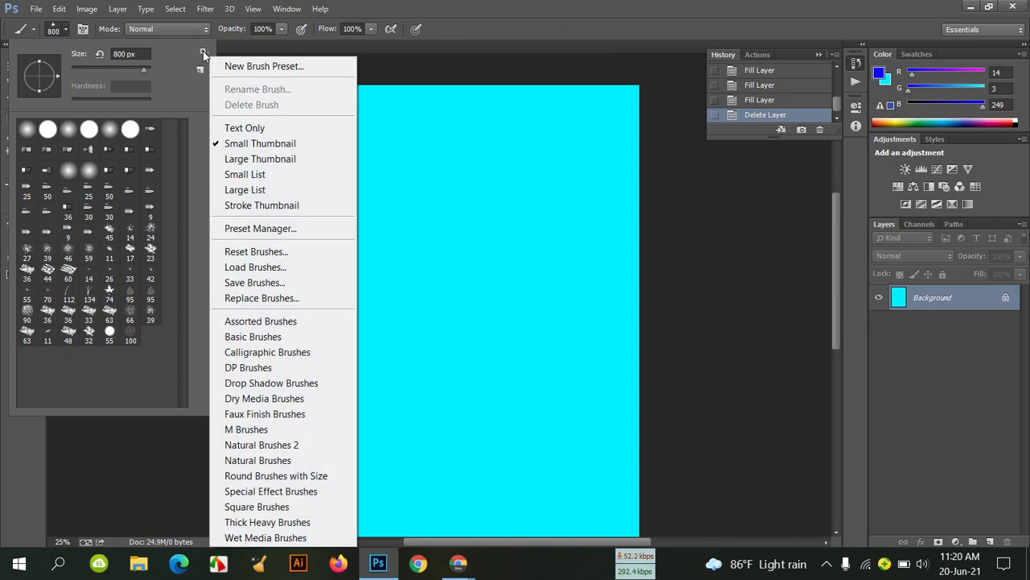
click(299, 164)
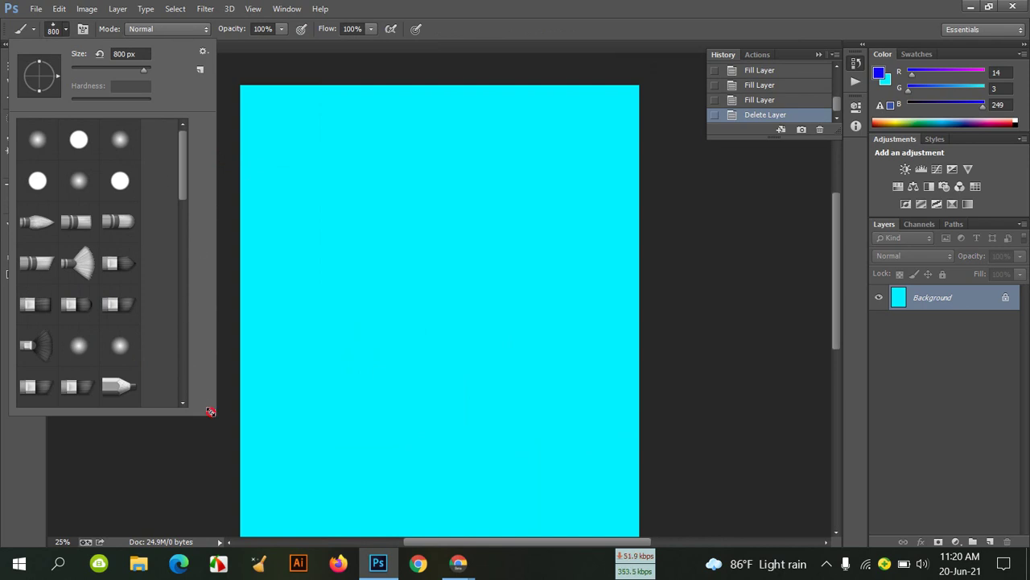
Scroll through the brush presets and reopen the picker's options menu.
drag(210, 412, 327, 483)
scroll(237, 319, down, 3)
scroll(237, 319, down, 2)
scroll(241, 322, down, 1)
scroll(257, 326, up, 2)
scroll(258, 326, up, 2)
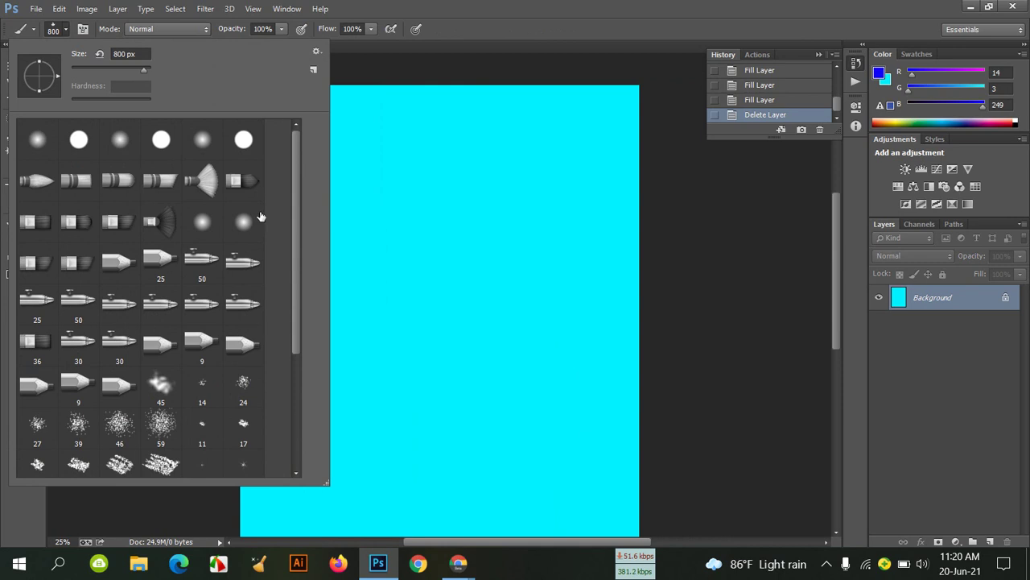
click(316, 51)
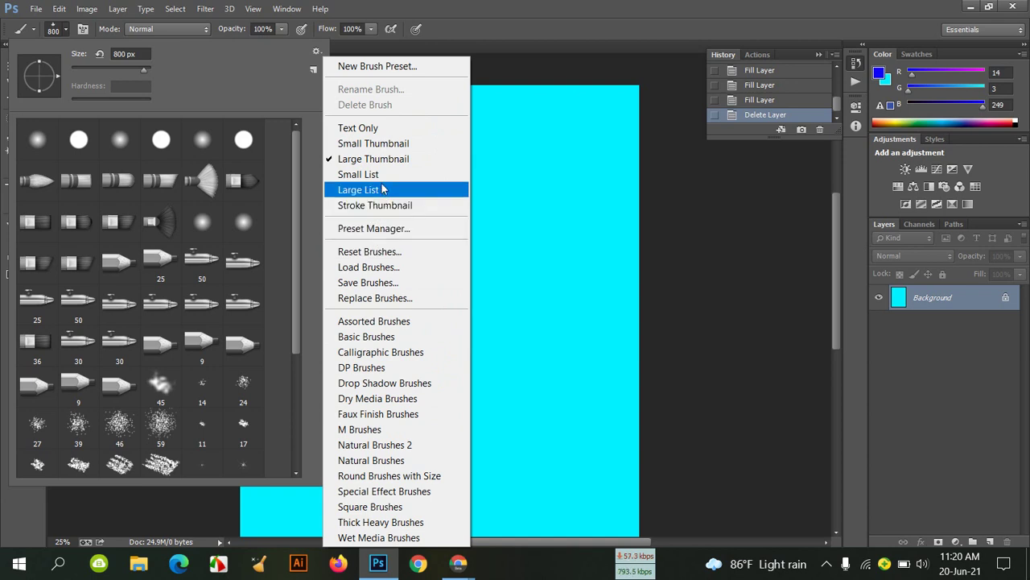
click(380, 268)
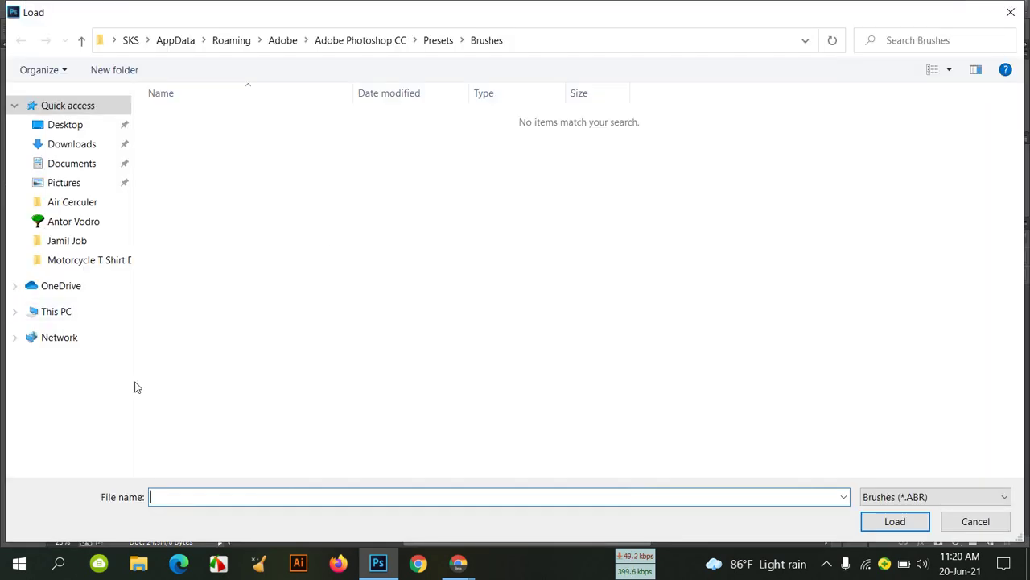
click(972, 521)
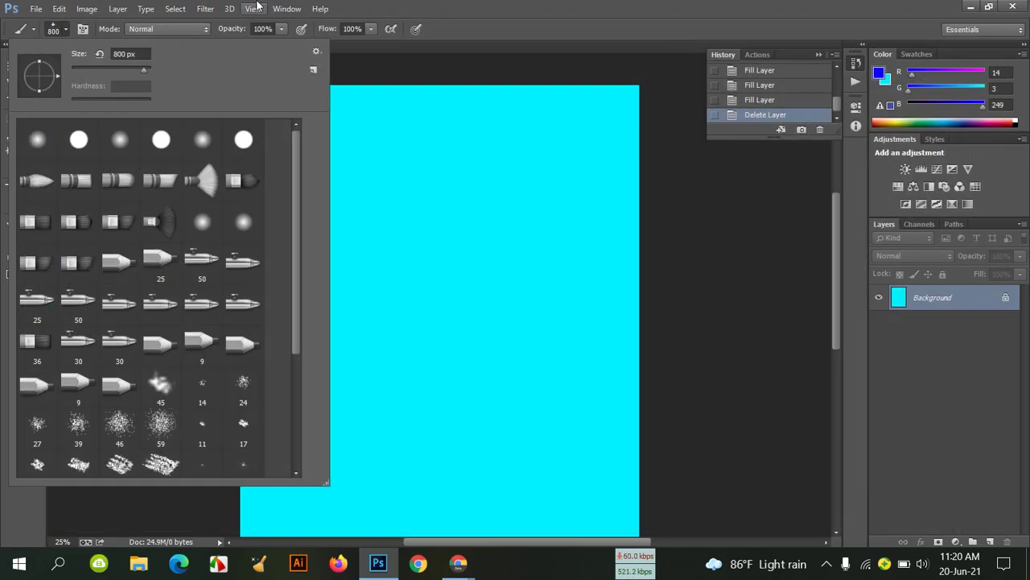
click(315, 71)
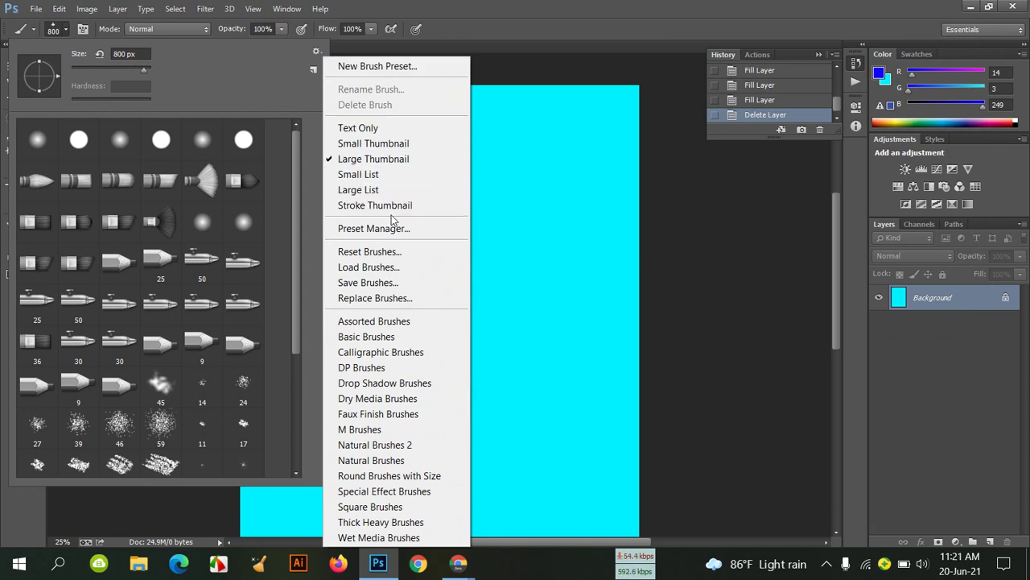
click(402, 206)
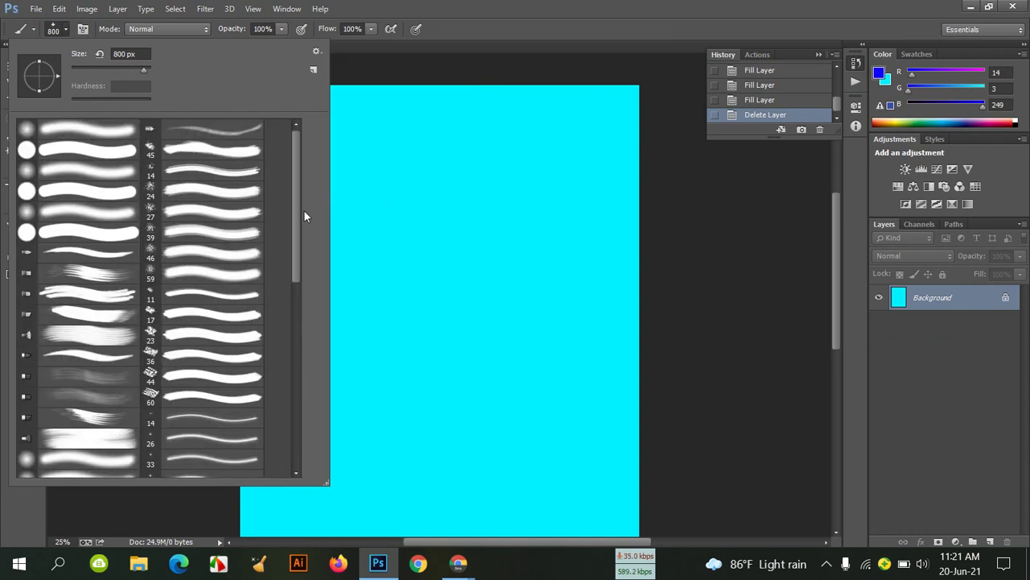
Try Large List, settle on Large Thumbnail for the brush presets, and close the picker.
mouse_move(298, 216)
mouse_down()
mouse_move(292, 432)
mouse_move(294, 78)
mouse_up()
click(319, 51)
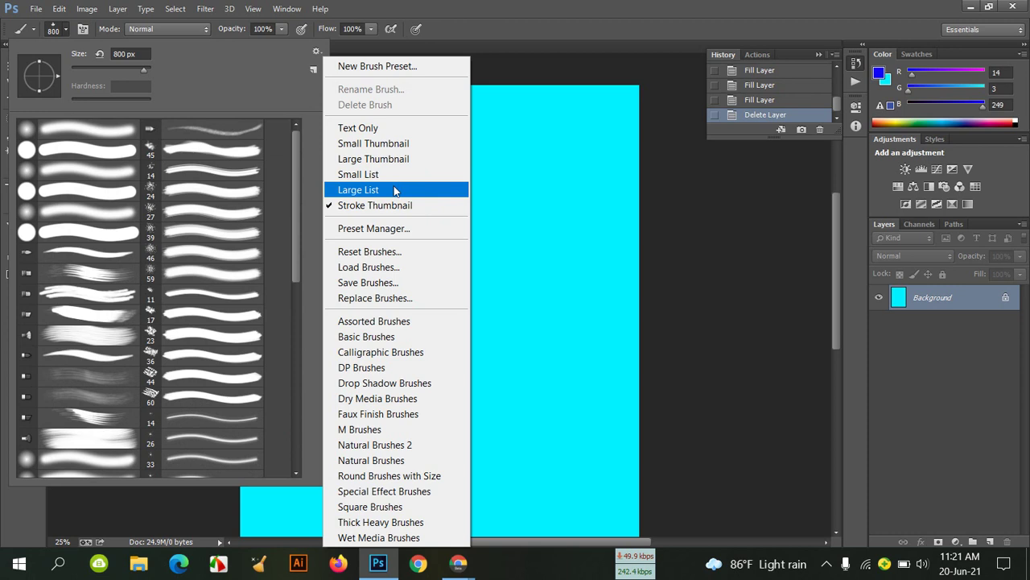
click(398, 190)
click(315, 51)
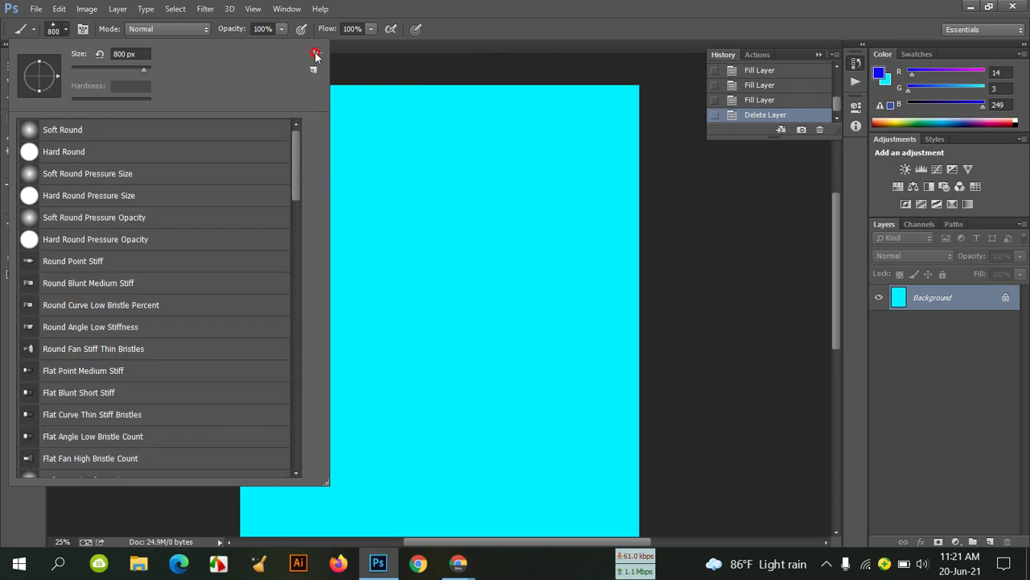
click(360, 158)
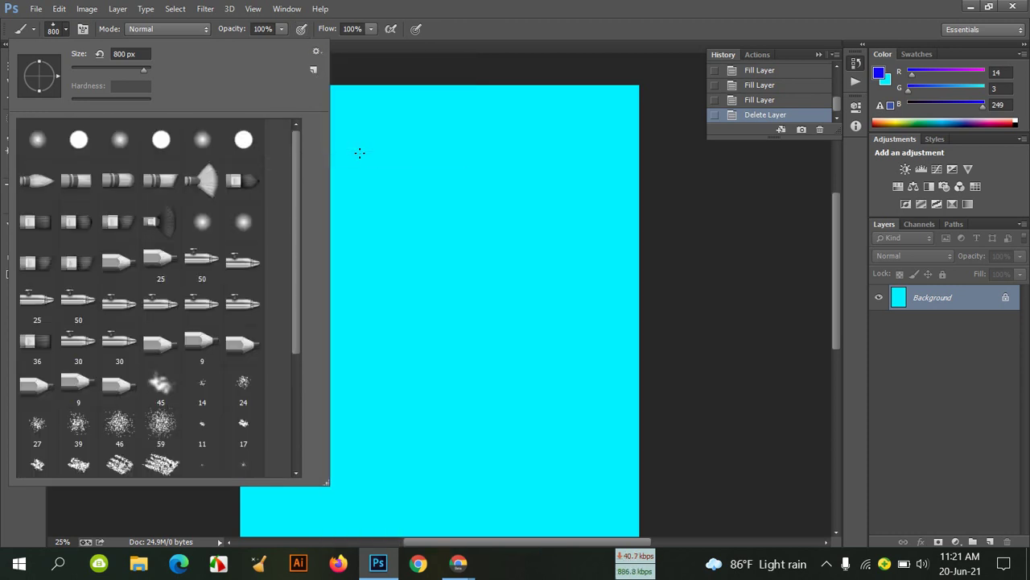
click(315, 52)
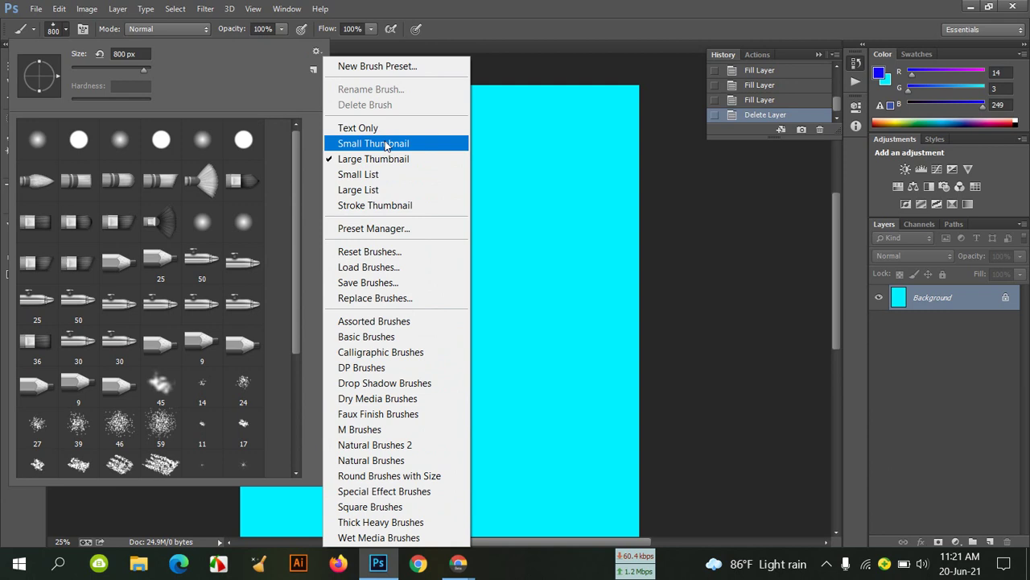
click(546, 13)
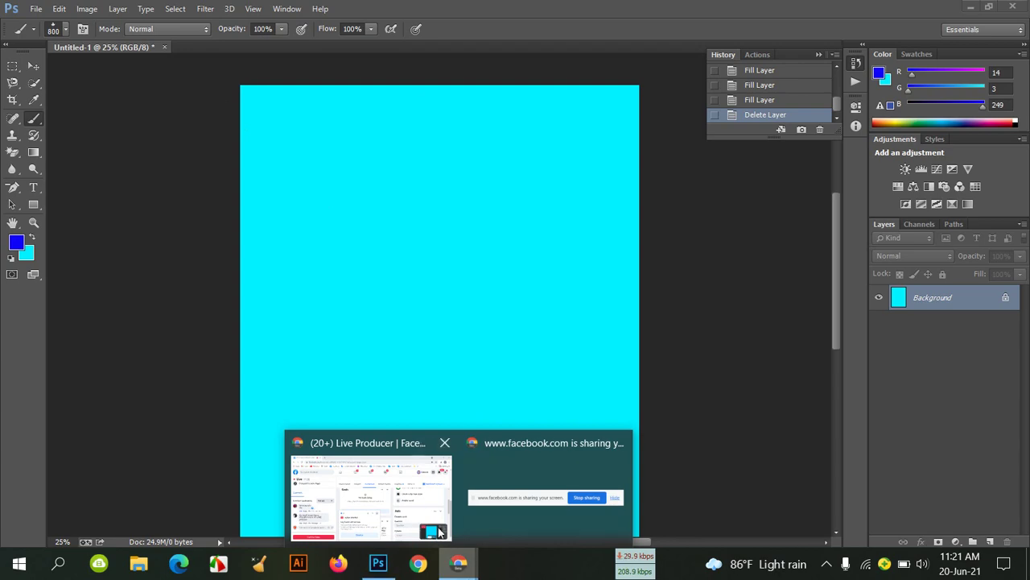
Dismiss Live Producer's 'Key frame rate too low' alert and return to Photoshop.
click(418, 499)
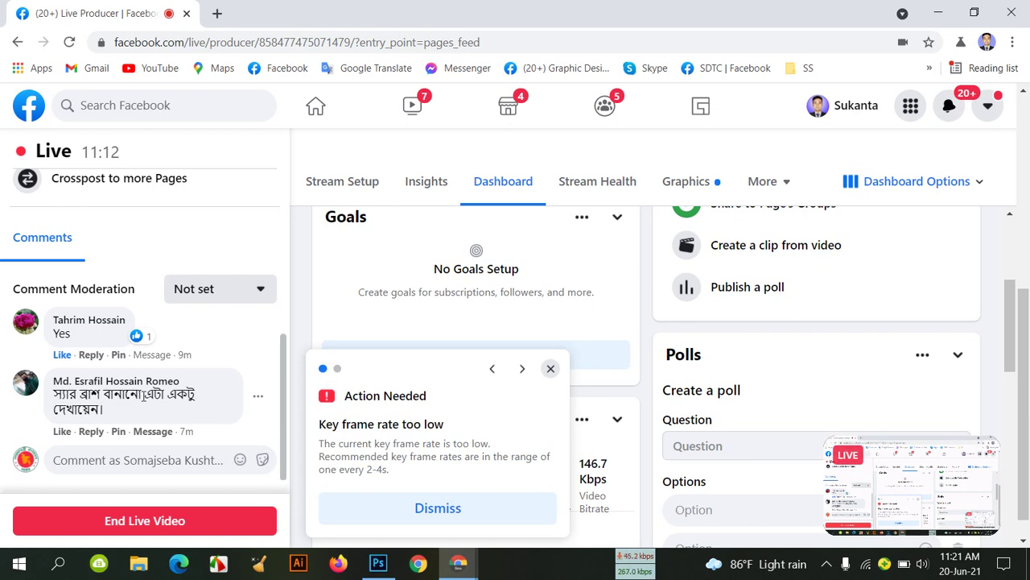
click(549, 368)
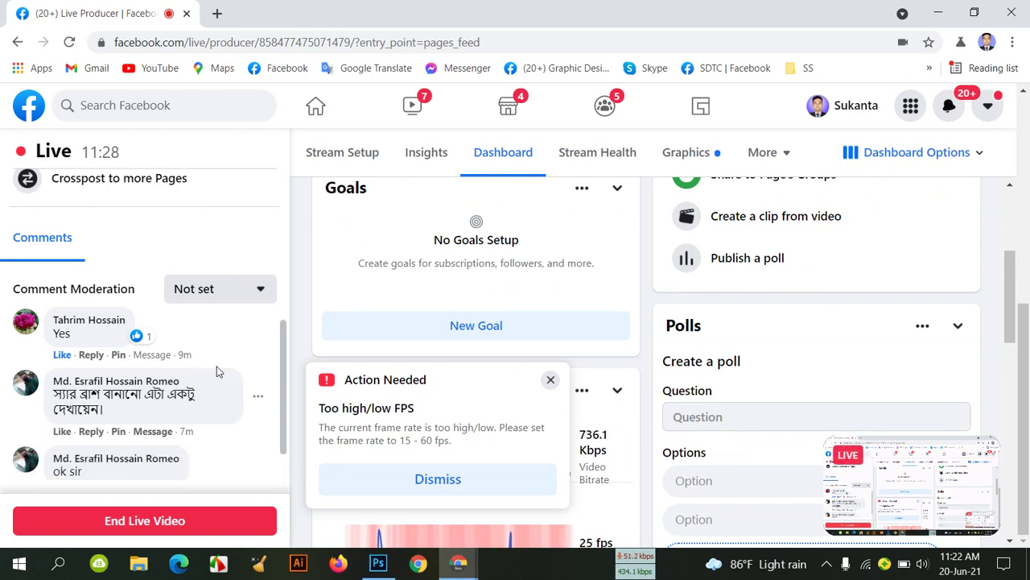
click(394, 563)
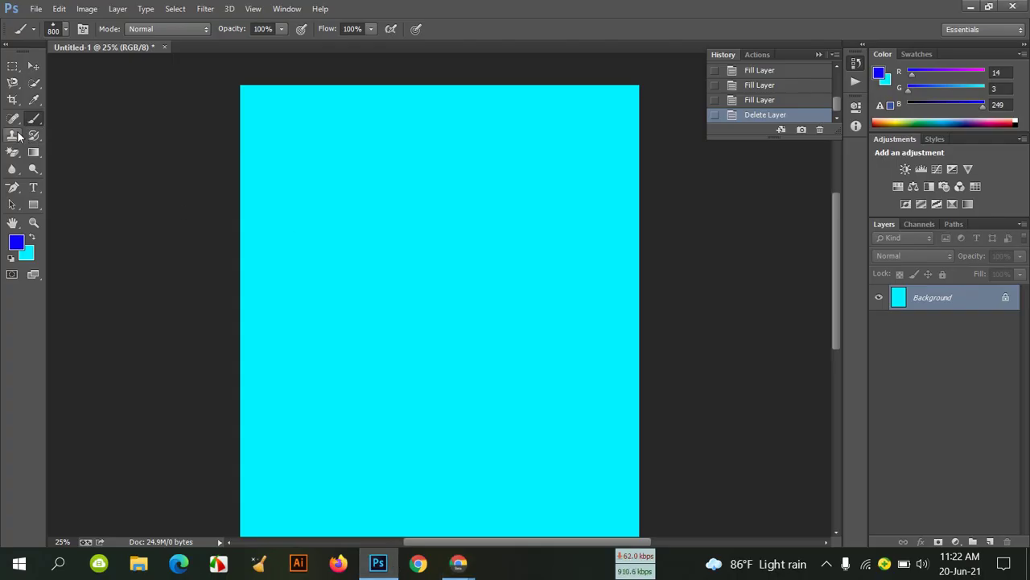
Select the Blur Tool, then switch to Move and float the Untitled-1 window.
click(13, 153)
click(12, 169)
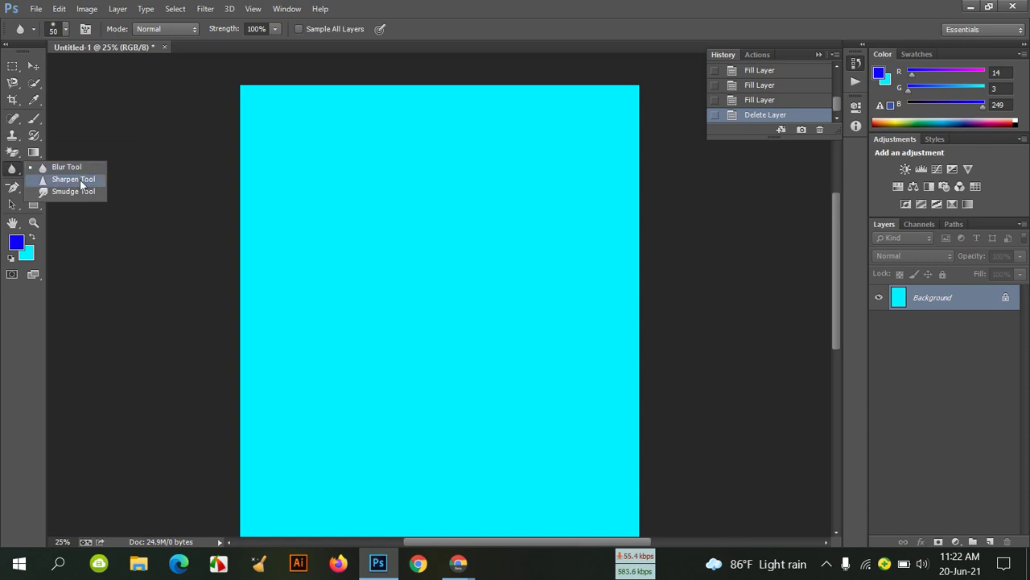
click(14, 169)
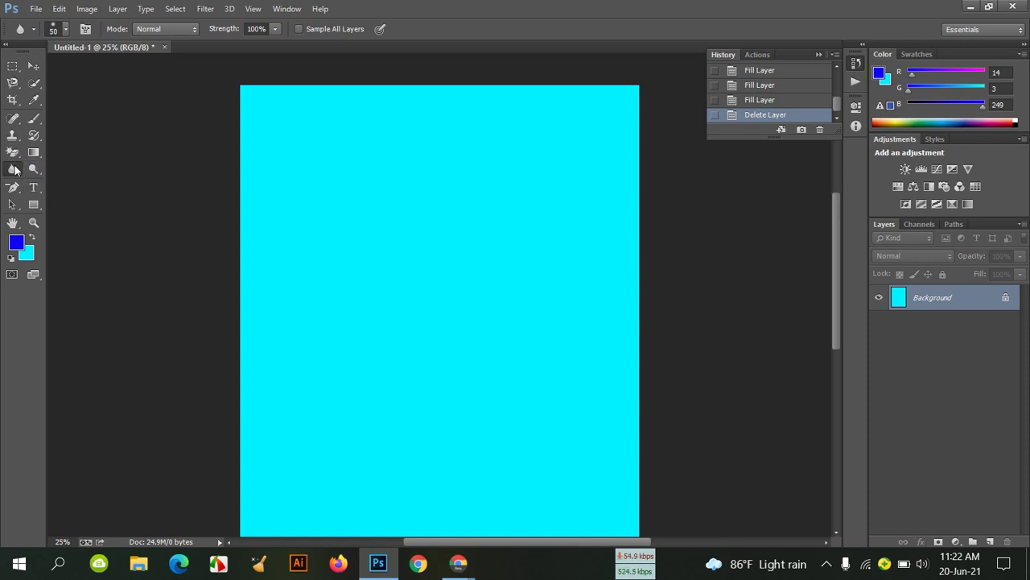
mouse_move(378, 563)
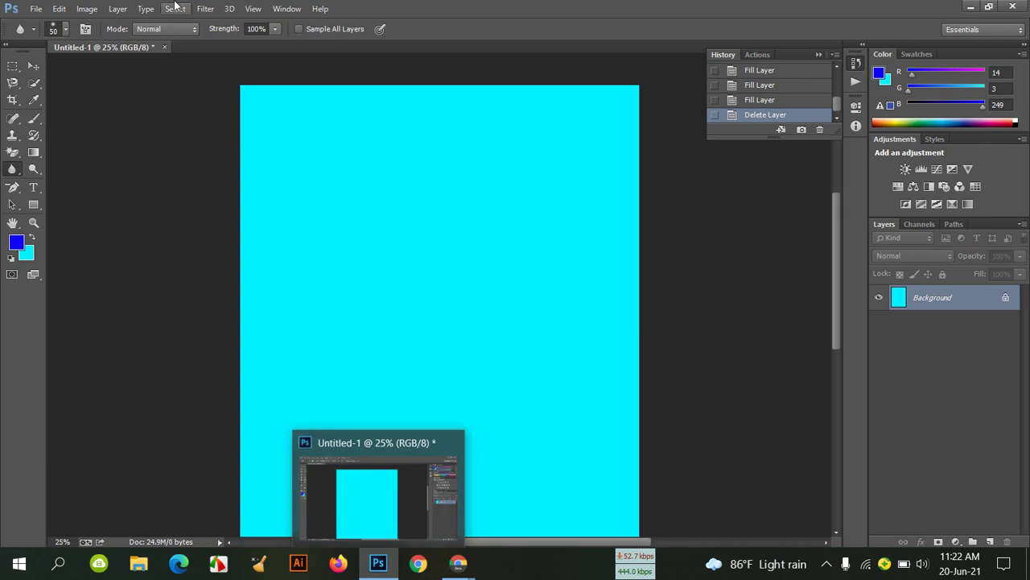
key(v)
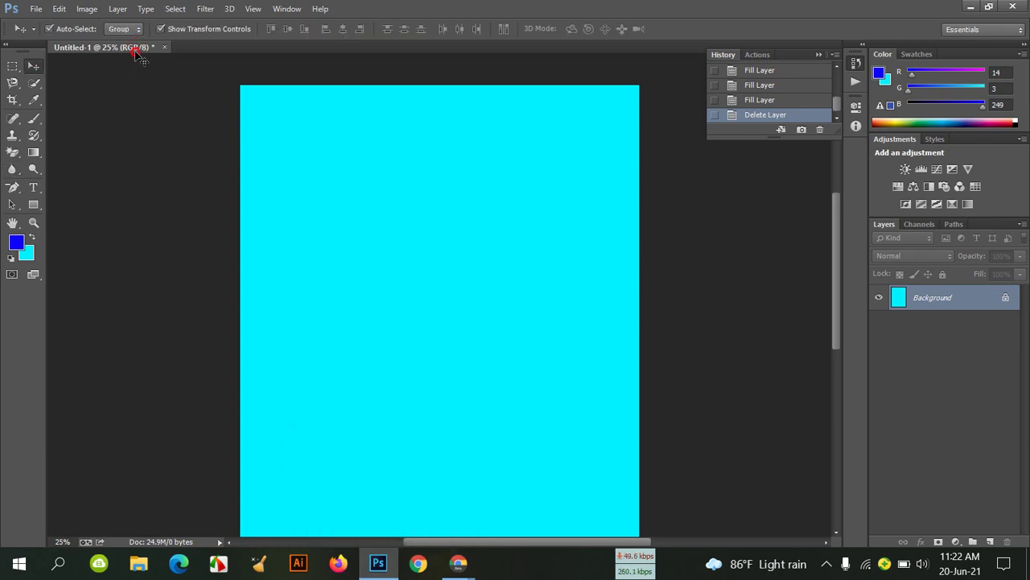
drag(142, 47, 140, 83)
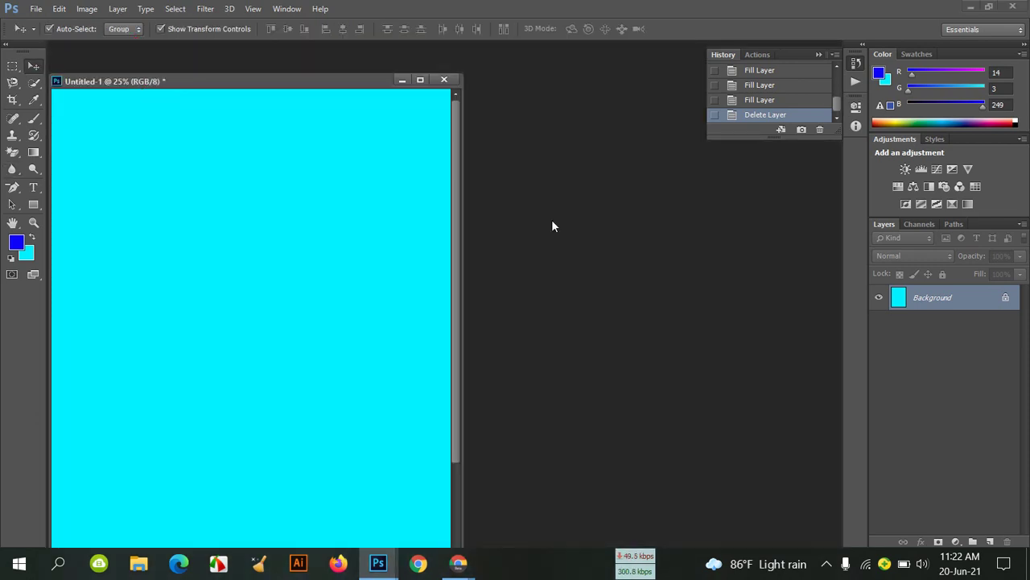
Open the passport photo, reselect the Blur Tool and zoom the photo to 200%.
double_click(664, 431)
double_click(791, 370)
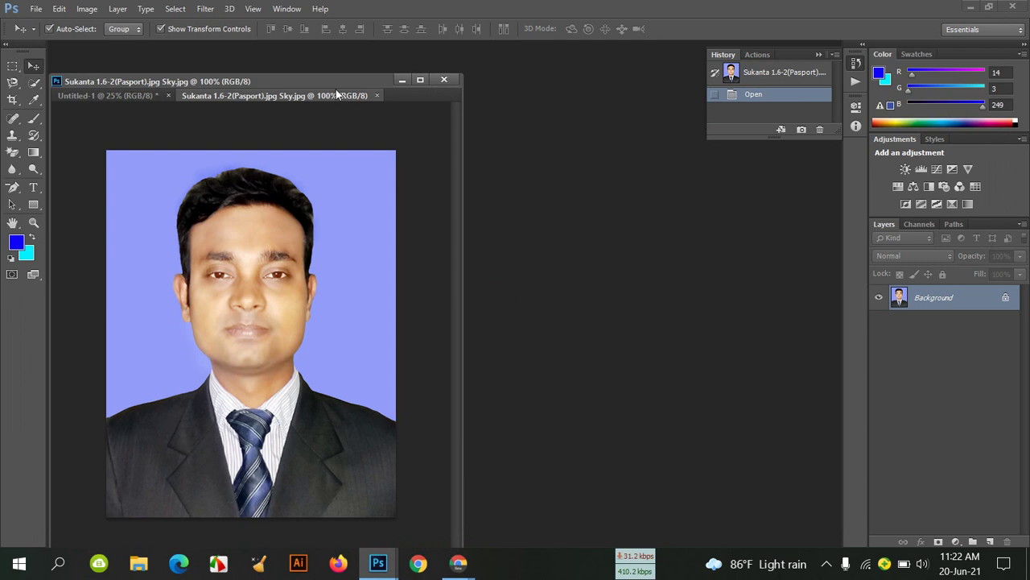
drag(299, 82, 477, 79)
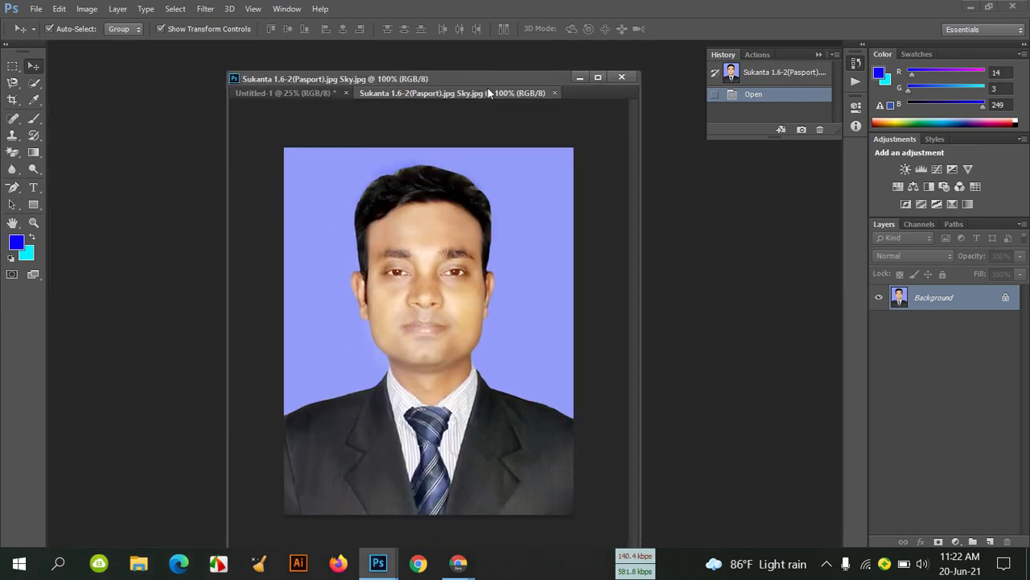
click(12, 169)
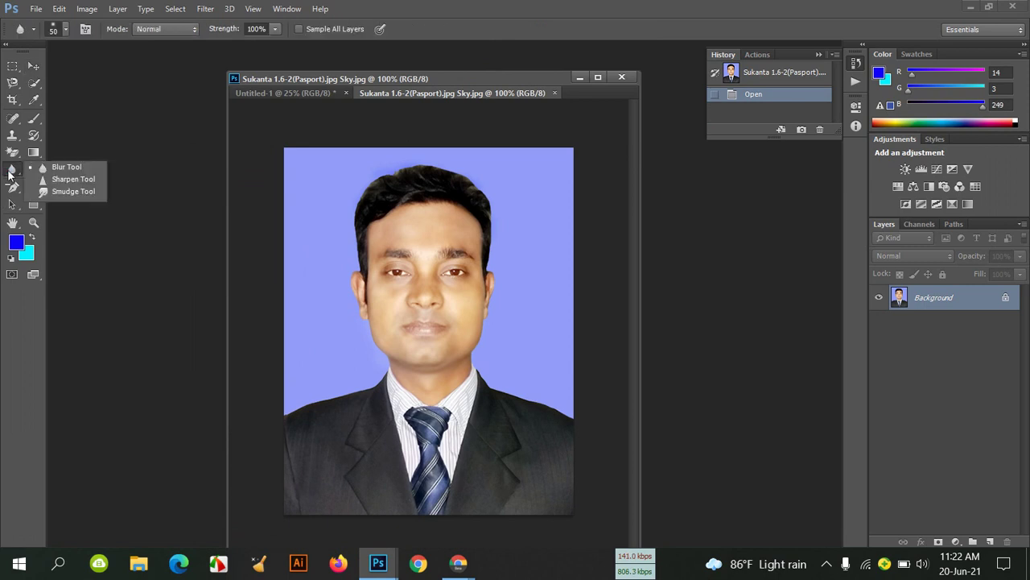
click(64, 167)
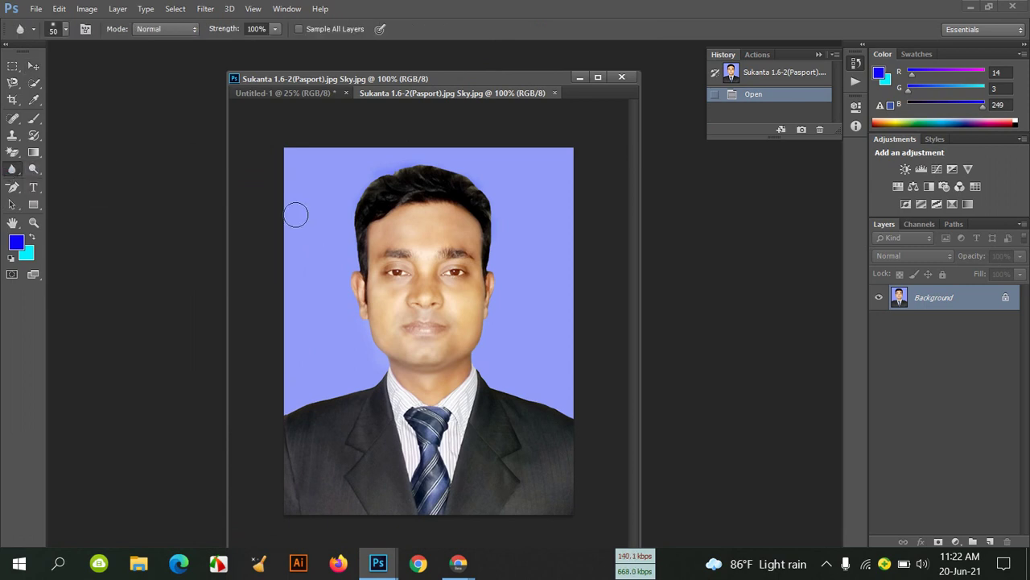
key(ctrl+plus)
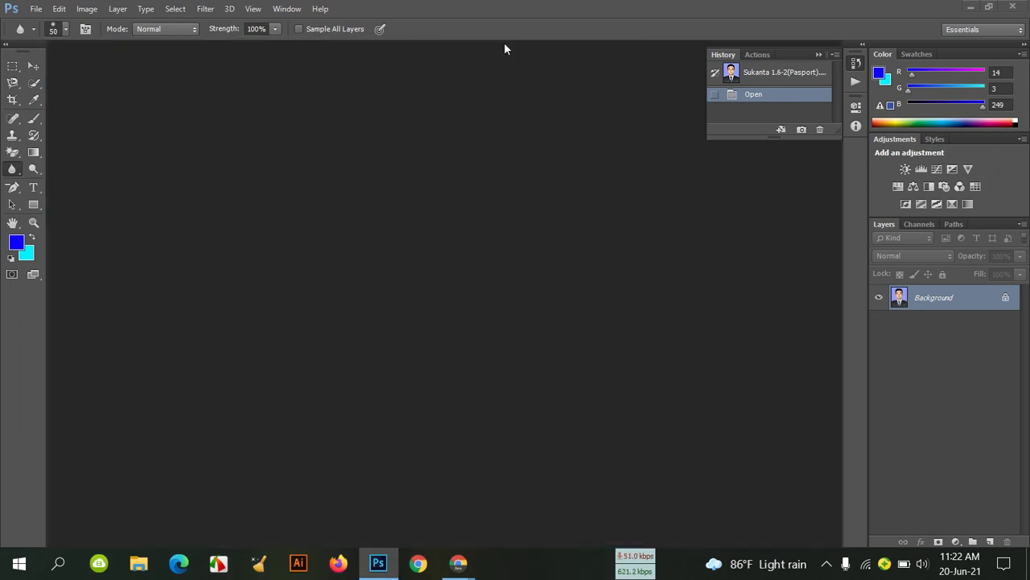
Dock the photo, blur the forehead and right ear, then revert via History.
drag(520, 95, 505, 44)
scroll(531, 88, up, 2)
scroll(515, 137, up, 2)
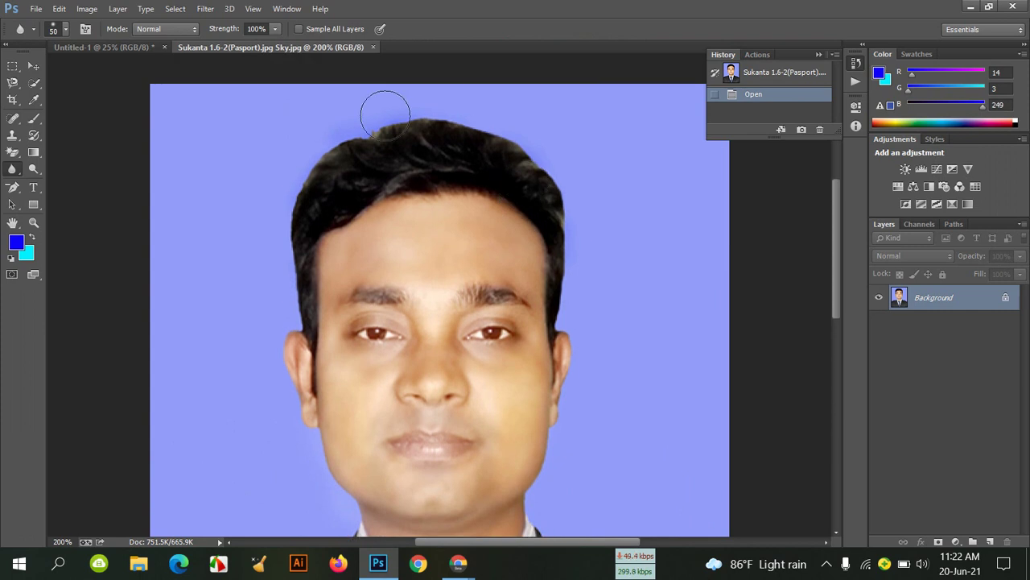
mouse_move(379, 218)
mouse_down()
mouse_move(371, 118)
mouse_move(574, 198)
mouse_move(564, 279)
mouse_up()
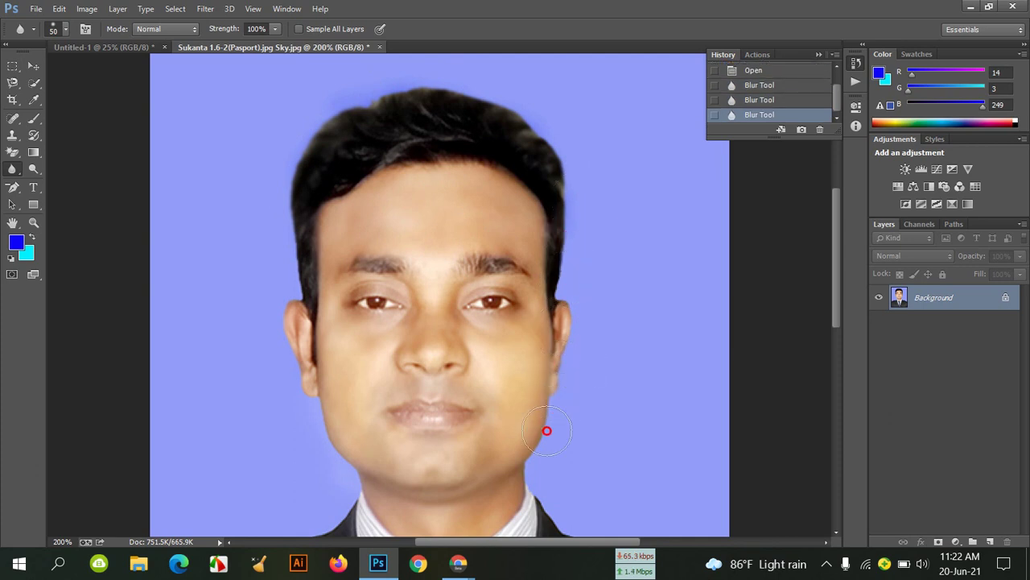
drag(557, 331, 541, 324)
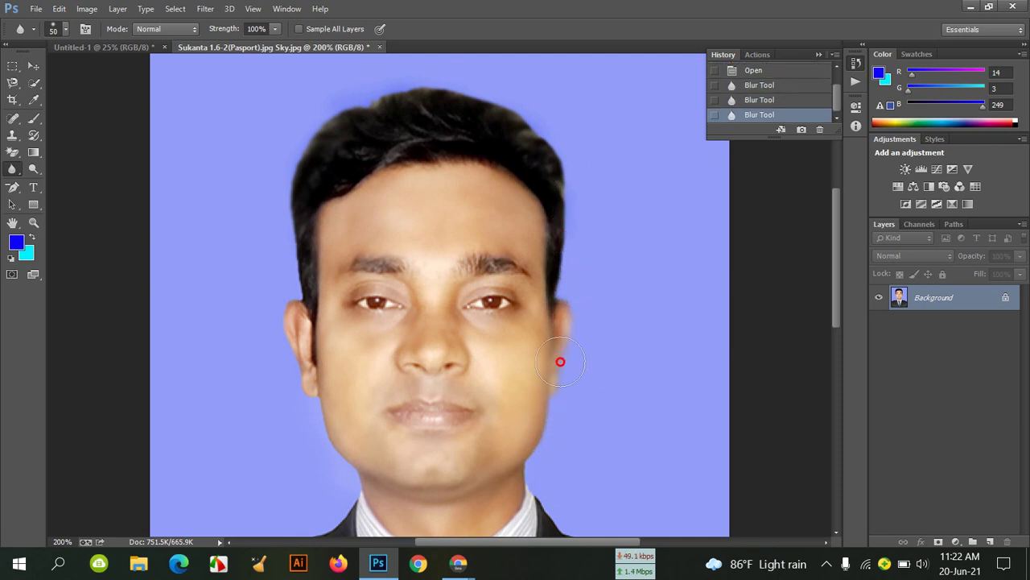
scroll(510, 358, down, 3)
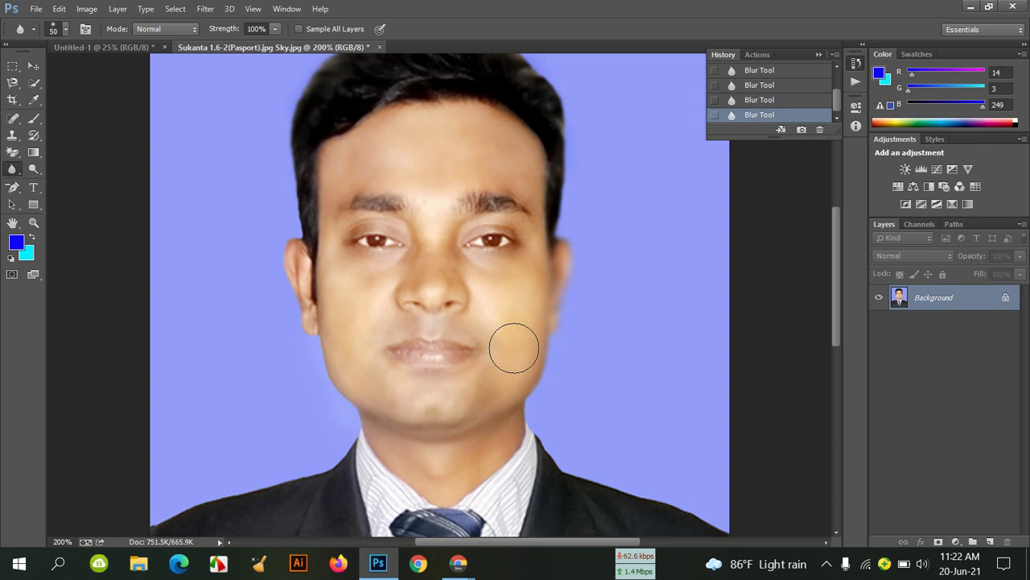
scroll(751, 83, up, 3)
click(752, 74)
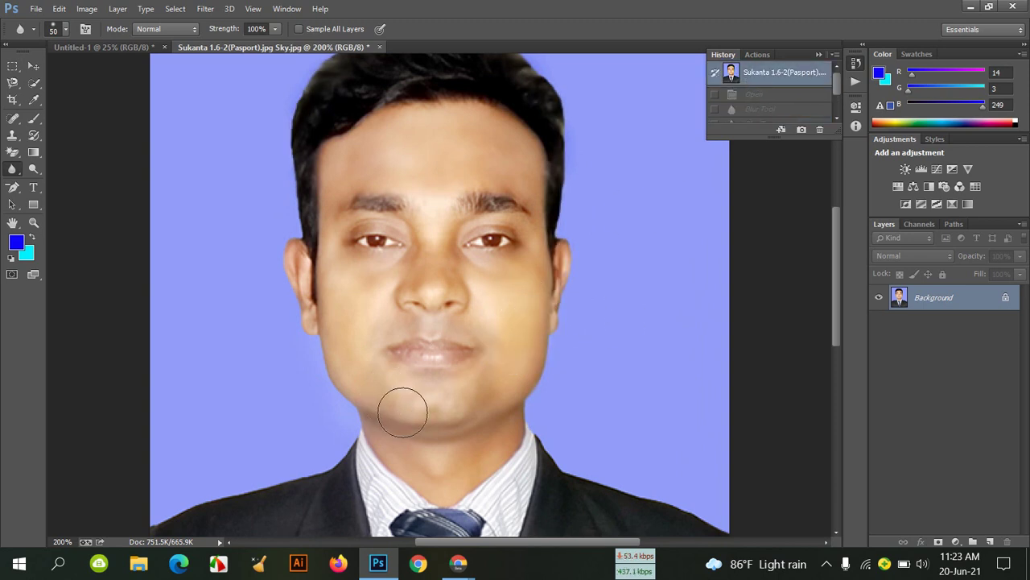
Blur the jaw, both cheeks, forehead, left eye area and upper lip.
mouse_move(385, 405)
mouse_down()
mouse_move(359, 296)
mouse_move(357, 311)
mouse_up()
drag(494, 295, 530, 333)
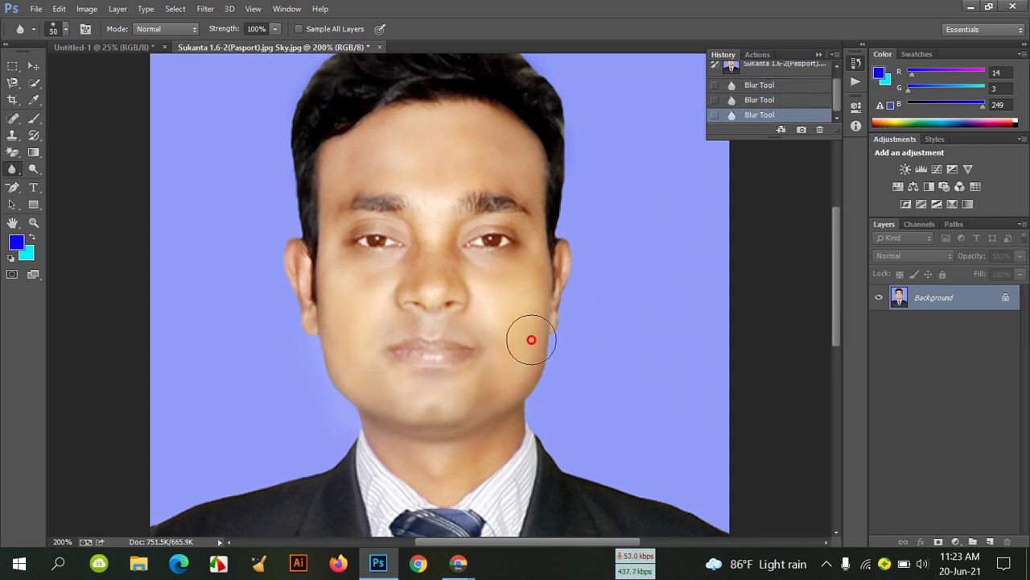
mouse_move(502, 156)
mouse_down()
mouse_move(378, 165)
mouse_move(502, 152)
mouse_up()
drag(496, 234, 499, 306)
mouse_move(370, 230)
mouse_down()
mouse_move(391, 294)
mouse_move(382, 288)
mouse_up()
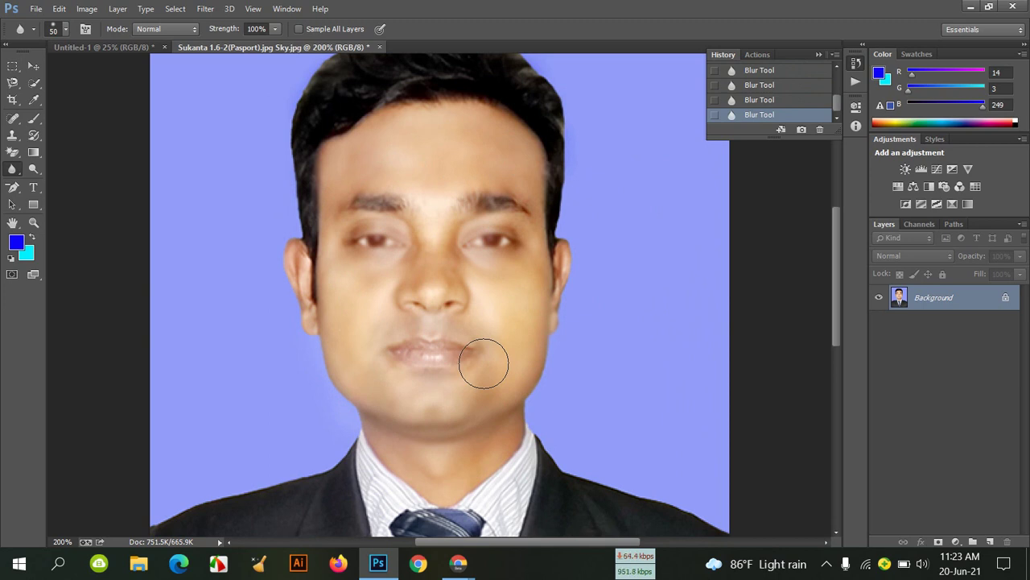
drag(424, 305, 446, 275)
Revert the portrait to its unblurred original from the top History snapshot.
scroll(530, 250, up, 2)
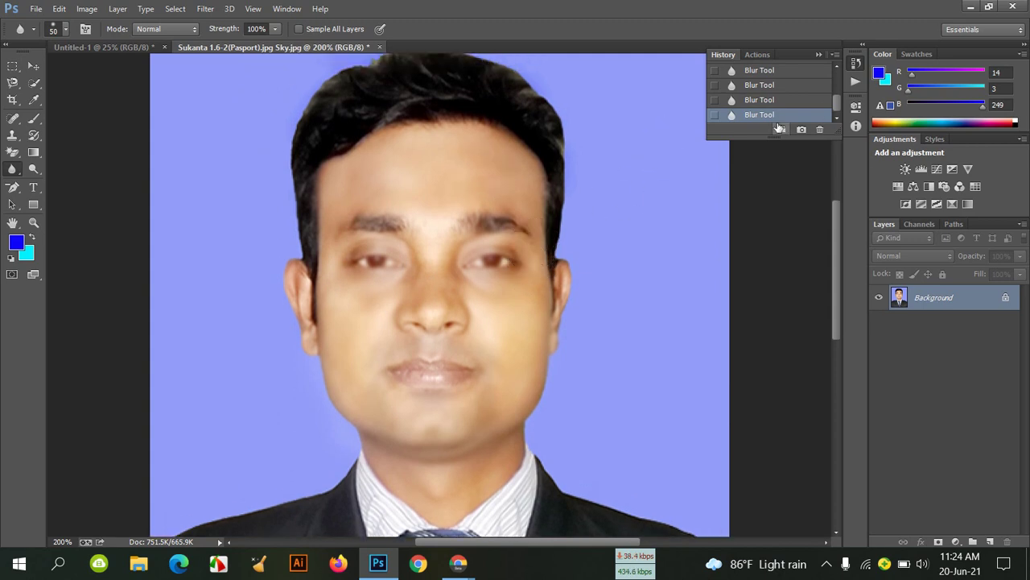
scroll(763, 100, up, 5)
click(753, 81)
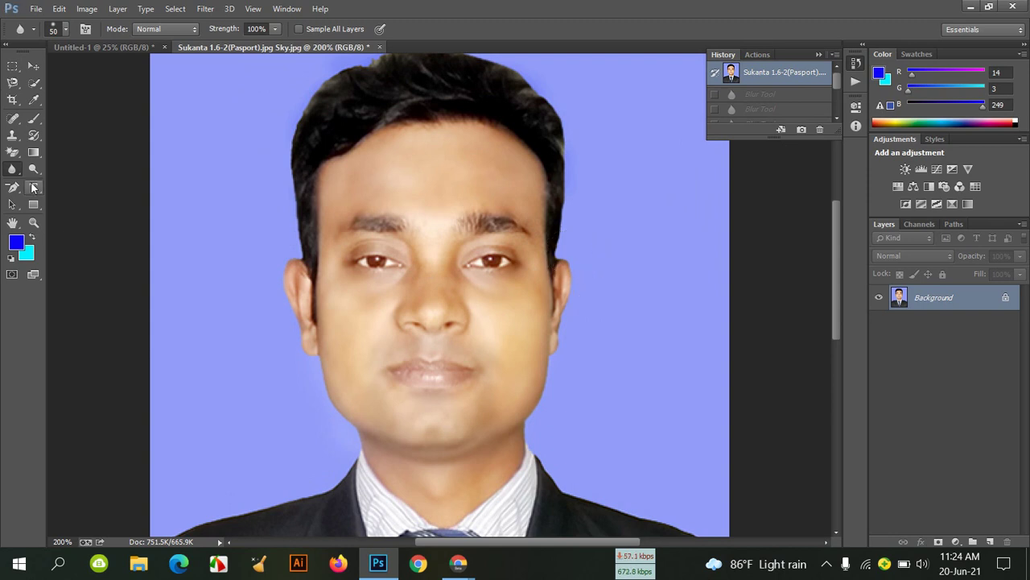
Check the Live Producer comments, then bring Photoshop back to the front.
click(380, 566)
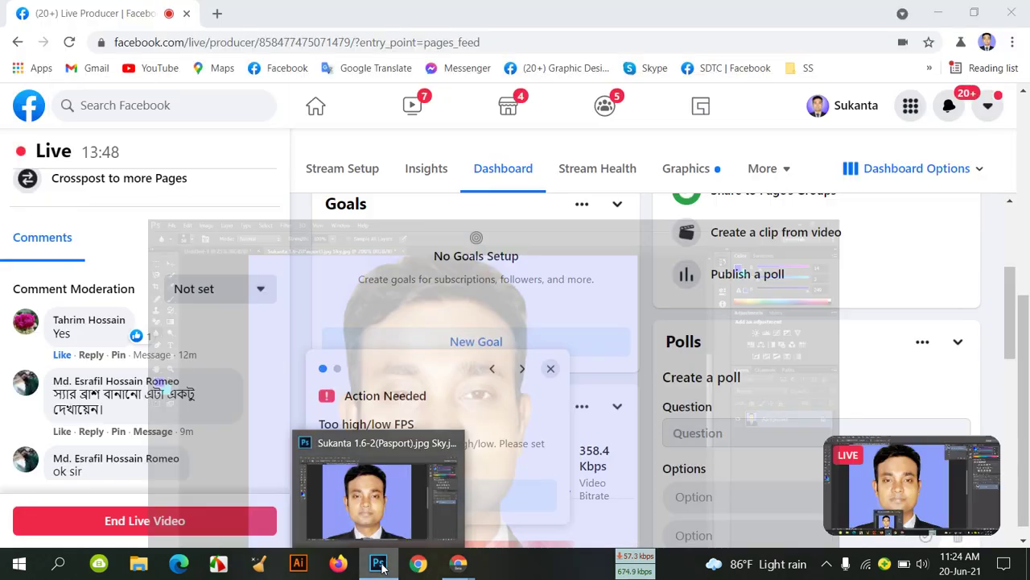
scroll(143, 386, down, 2)
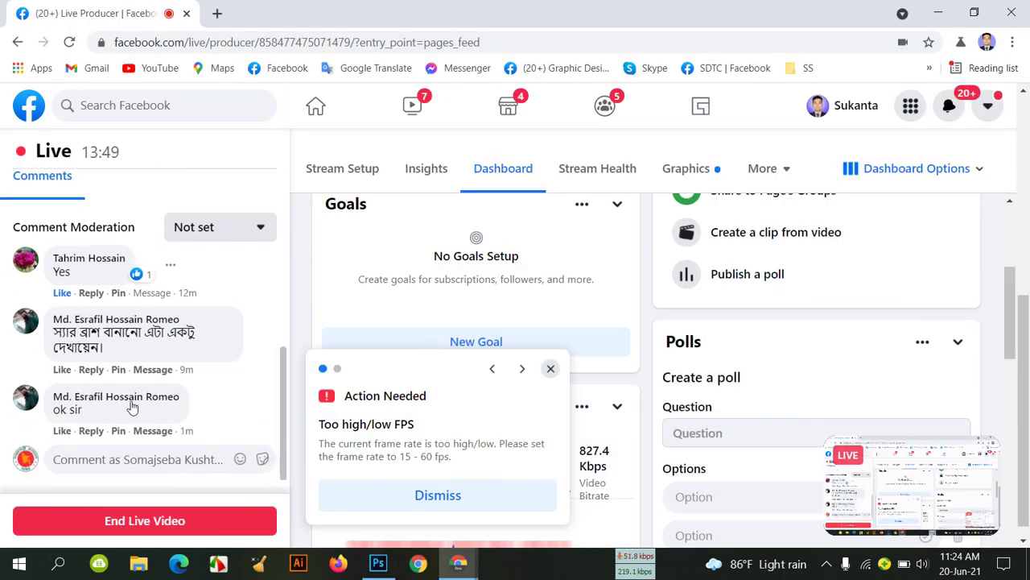
scroll(141, 388, up, 5)
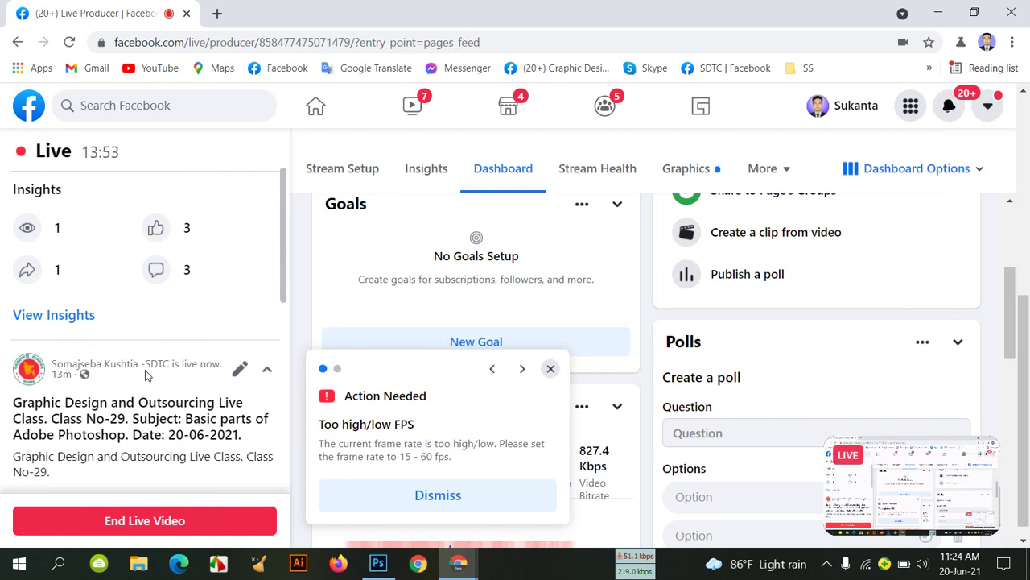
scroll(145, 376, down, 5)
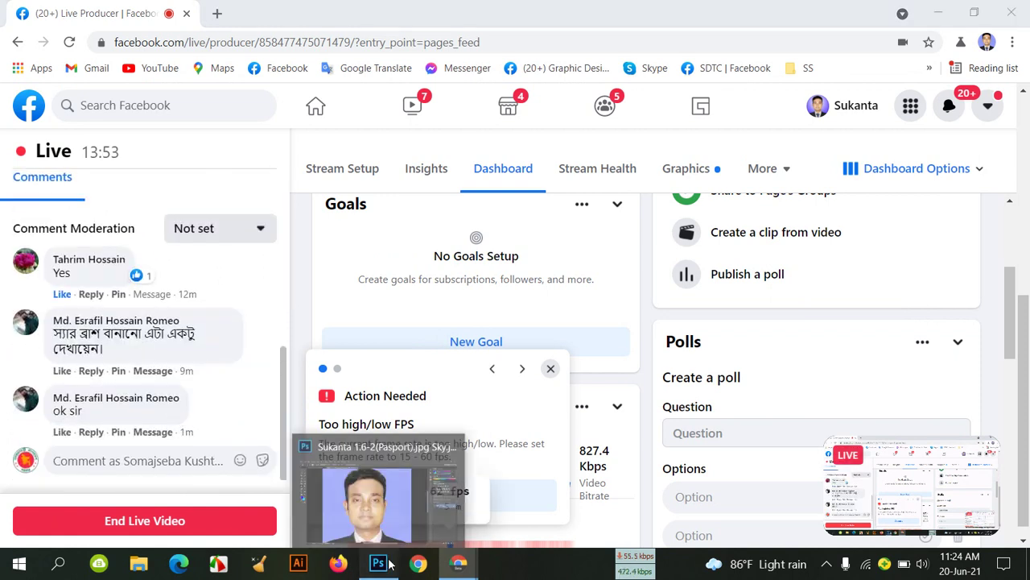
click(378, 563)
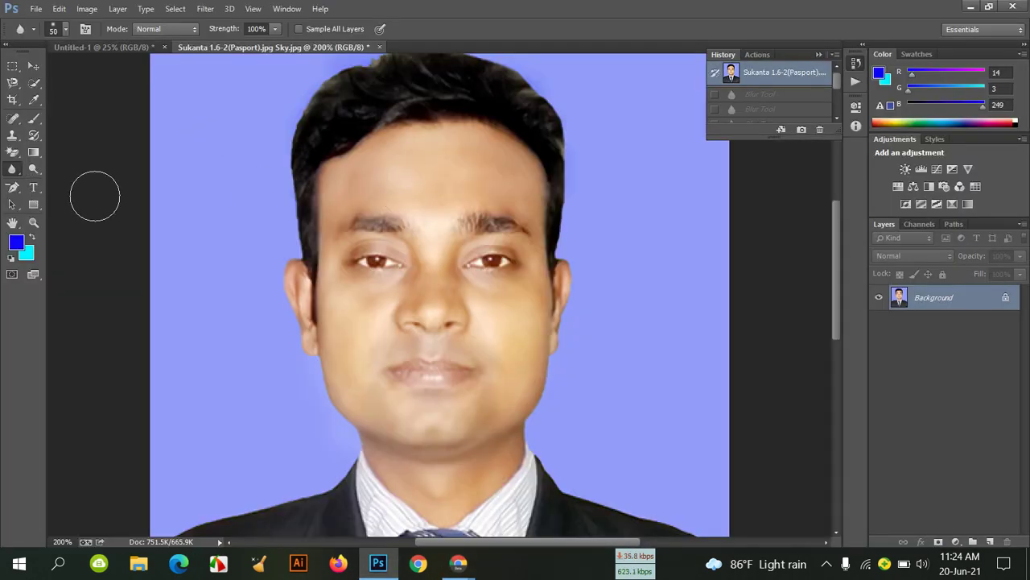
Switch to the Sharpen Tool and sharpen the left eye.
right_click(11, 169)
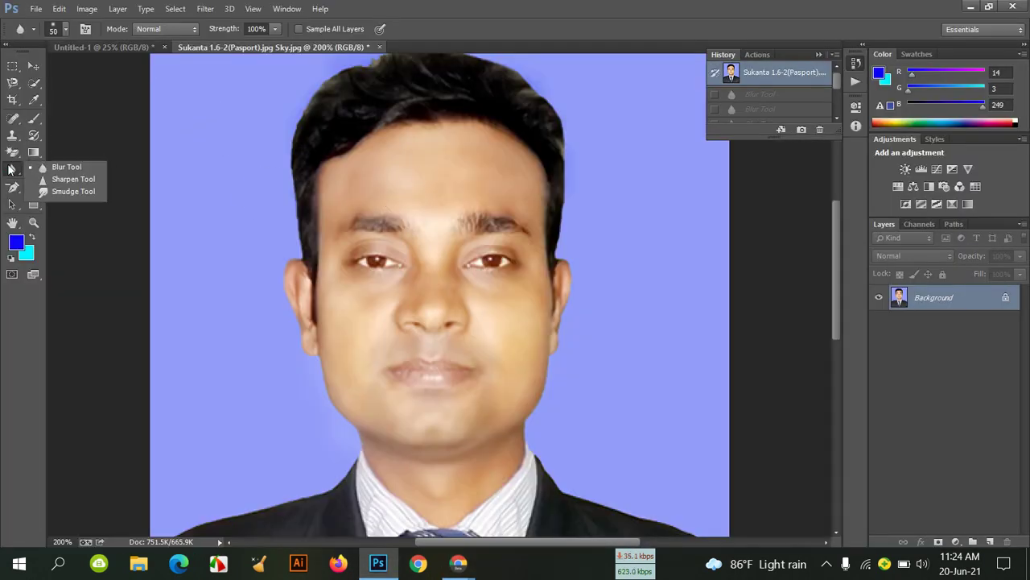
click(87, 177)
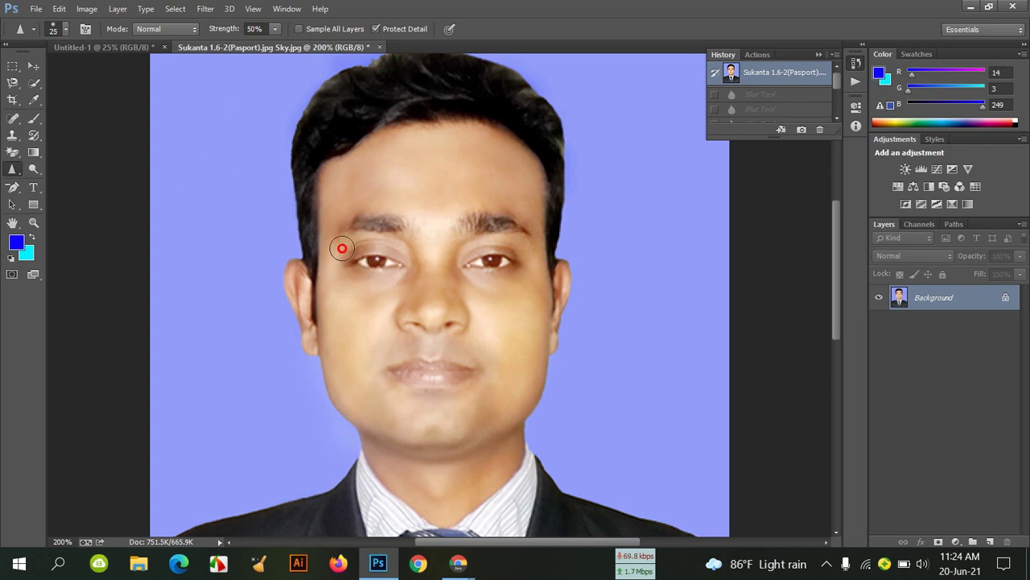
drag(351, 261, 344, 259)
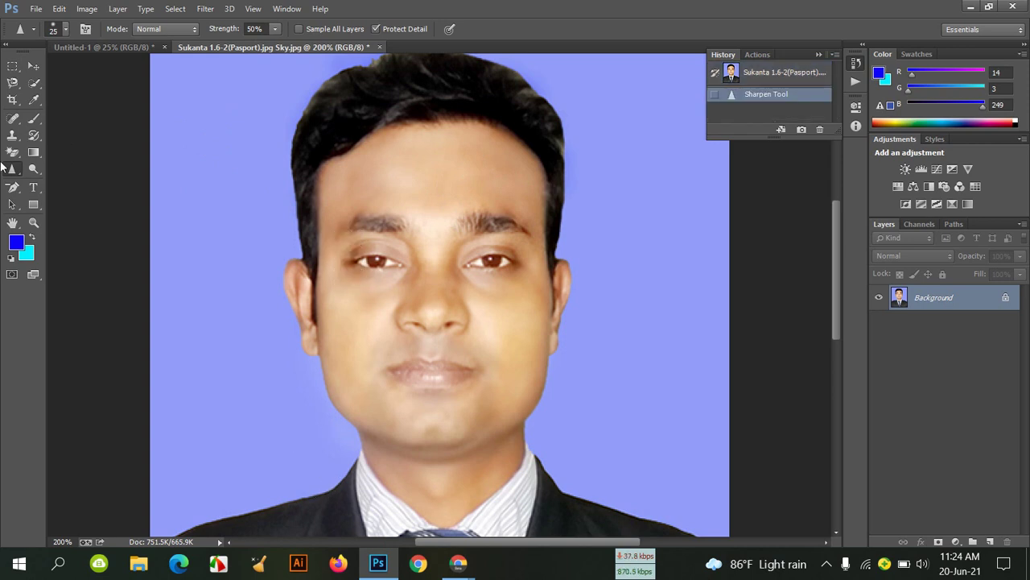
Browse the blur and dodge tool groups, then reselect the Sharpen Tool.
right_click(21, 174)
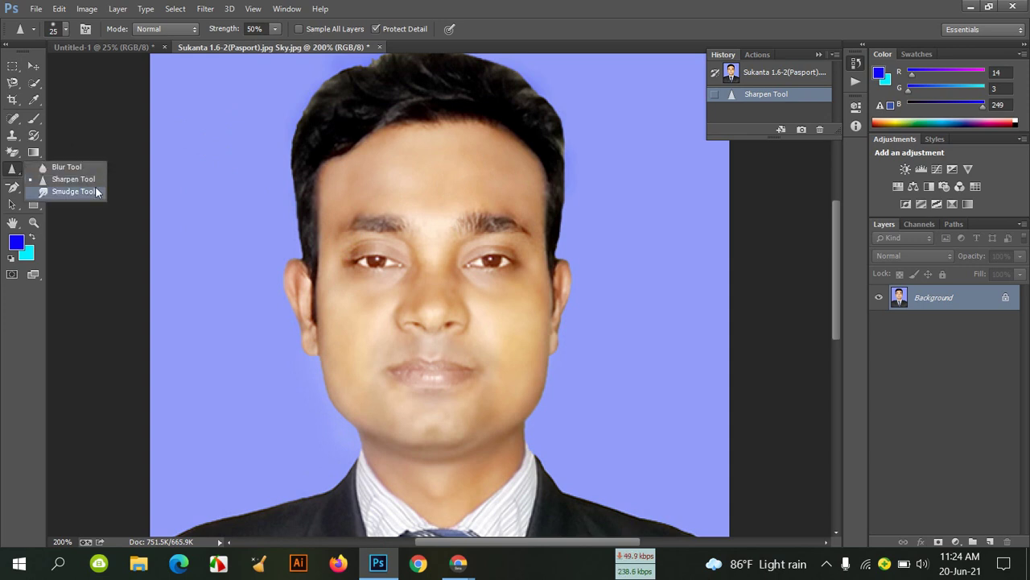
click(72, 178)
click(108, 134)
click(30, 172)
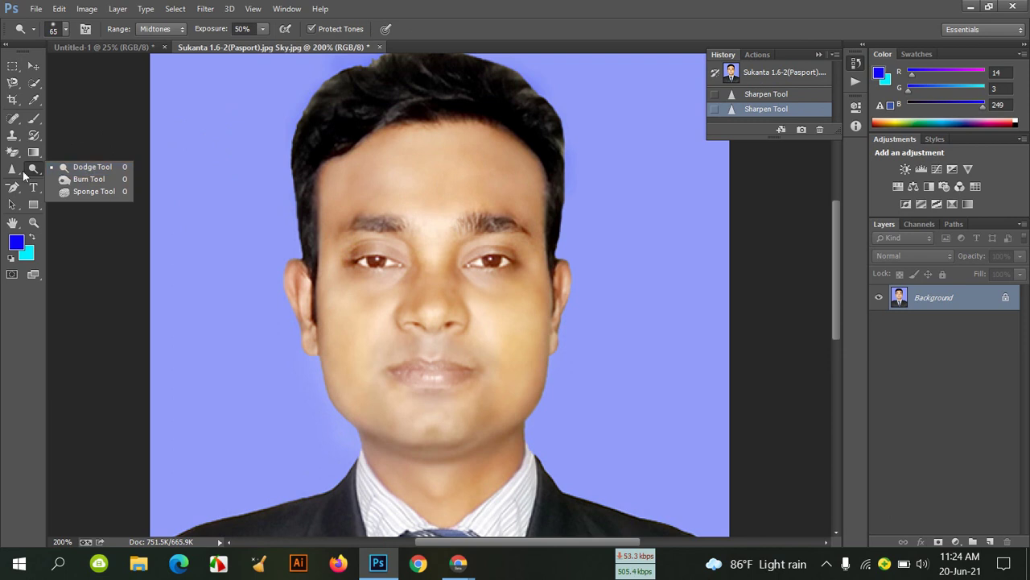
click(12, 169)
right_click(12, 169)
click(81, 184)
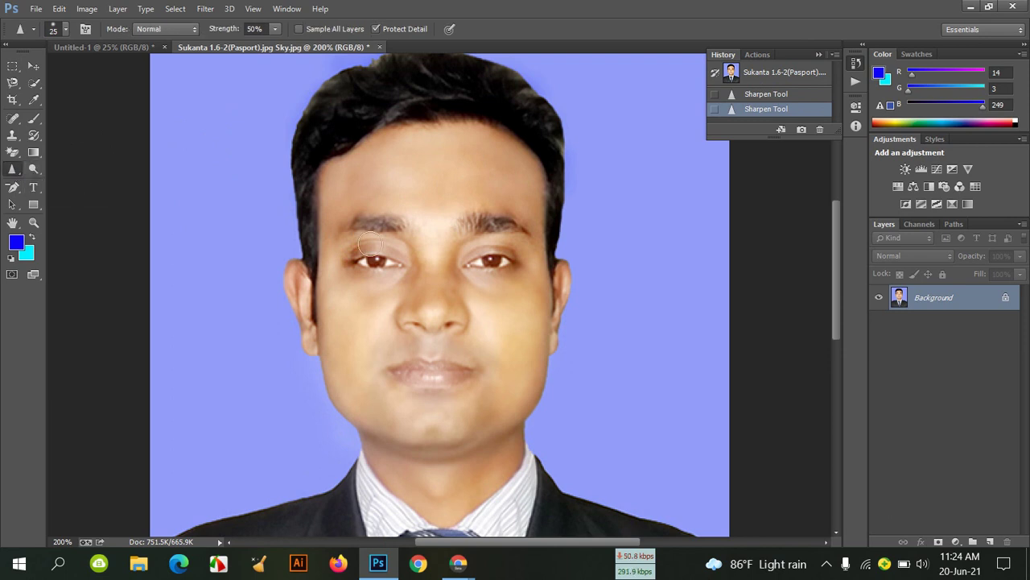
Sharpen the cheek, right ear and jaw with an 80 px brush, then revert via History.
key(bracketright)
key(bracketright)
key(bracketright)
drag(575, 283, 616, 288)
drag(552, 299, 559, 356)
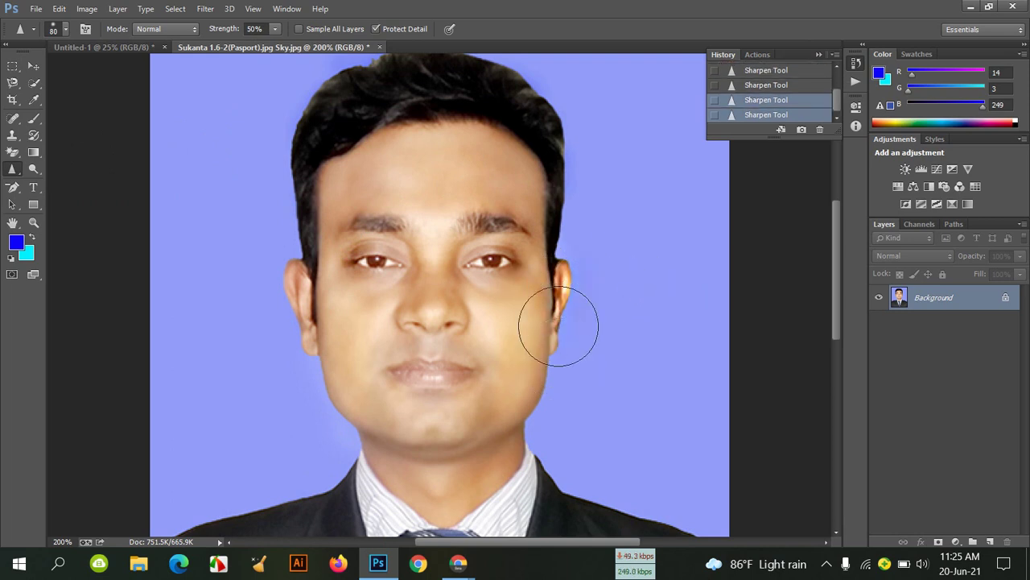
mouse_move(525, 381)
mouse_down()
mouse_move(523, 354)
mouse_move(551, 311)
mouse_up()
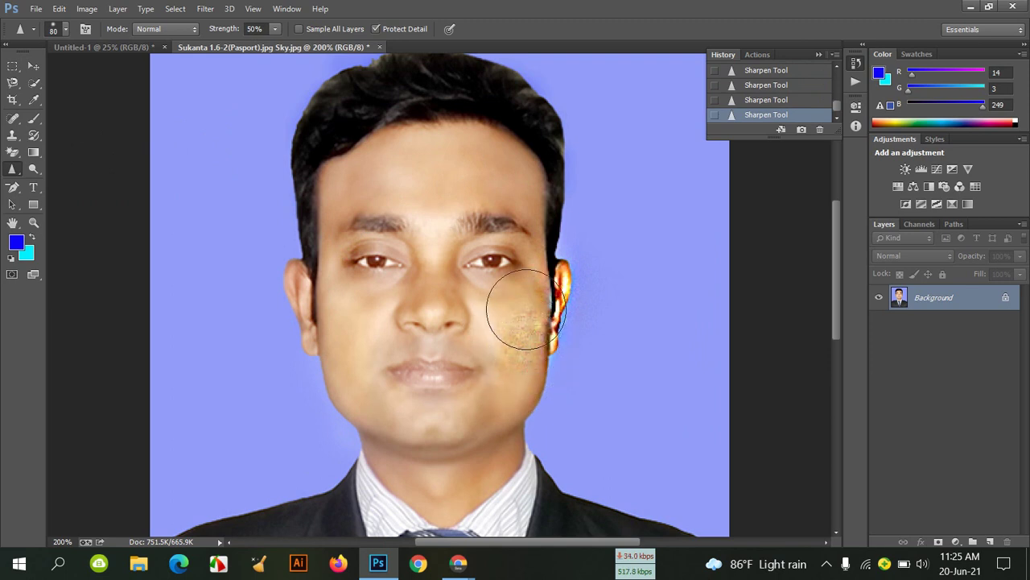
scroll(769, 99, up, 3)
scroll(769, 99, up, 3)
click(762, 77)
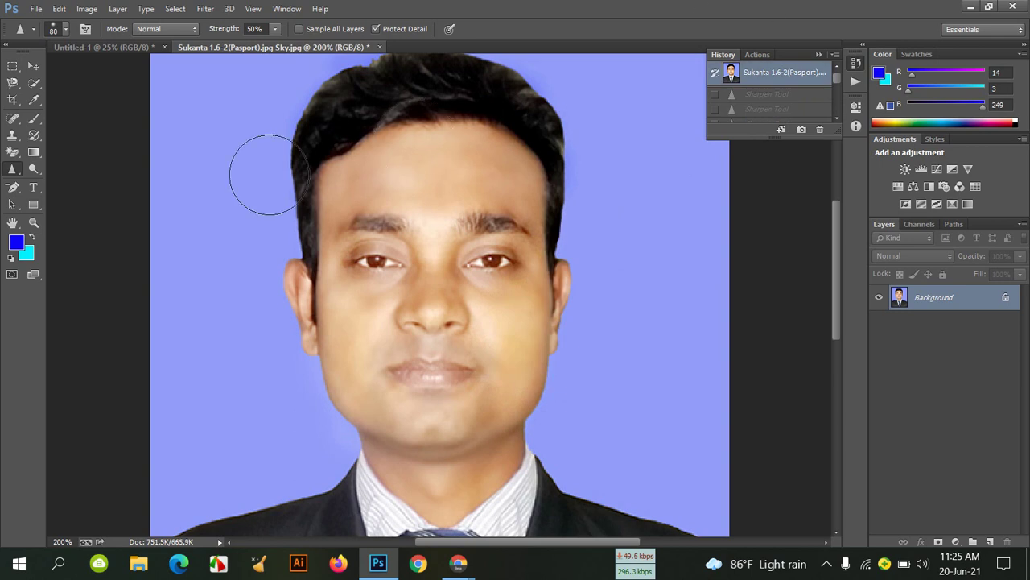
Smudge the right jawline with an 80 px Smudge Tool, then revert via the History snapshot.
click(12, 187)
click(12, 169)
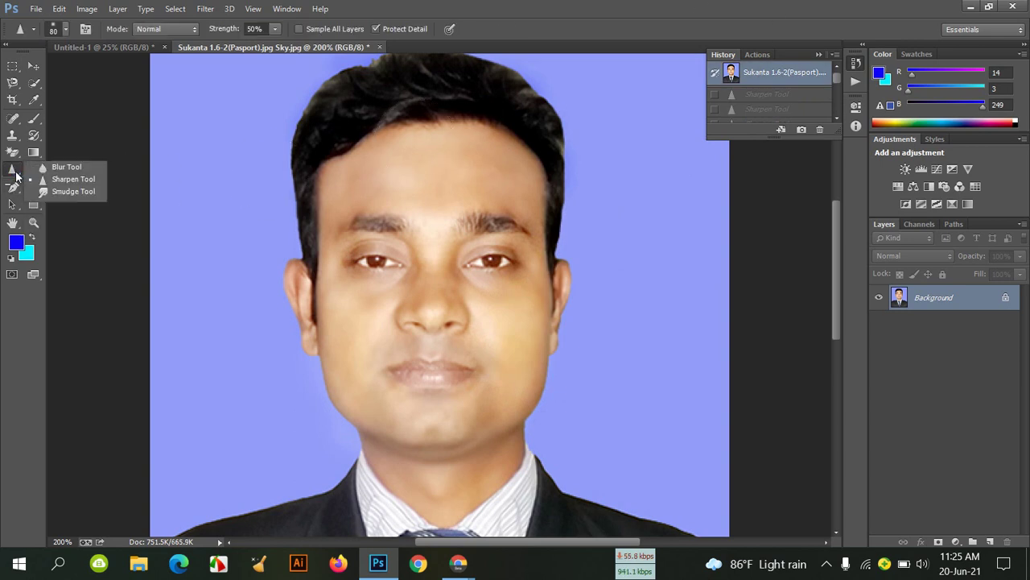
click(75, 193)
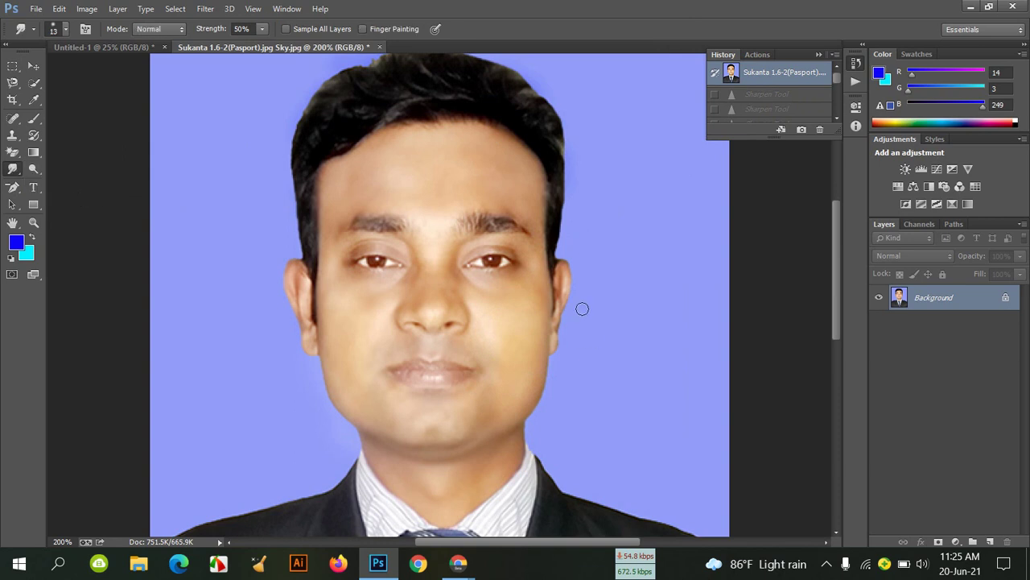
key(bracketright)
key(bracketright)
key(bracketright)
mouse_move(529, 425)
mouse_down()
mouse_move(542, 397)
mouse_move(566, 406)
mouse_move(483, 379)
mouse_move(540, 403)
mouse_up()
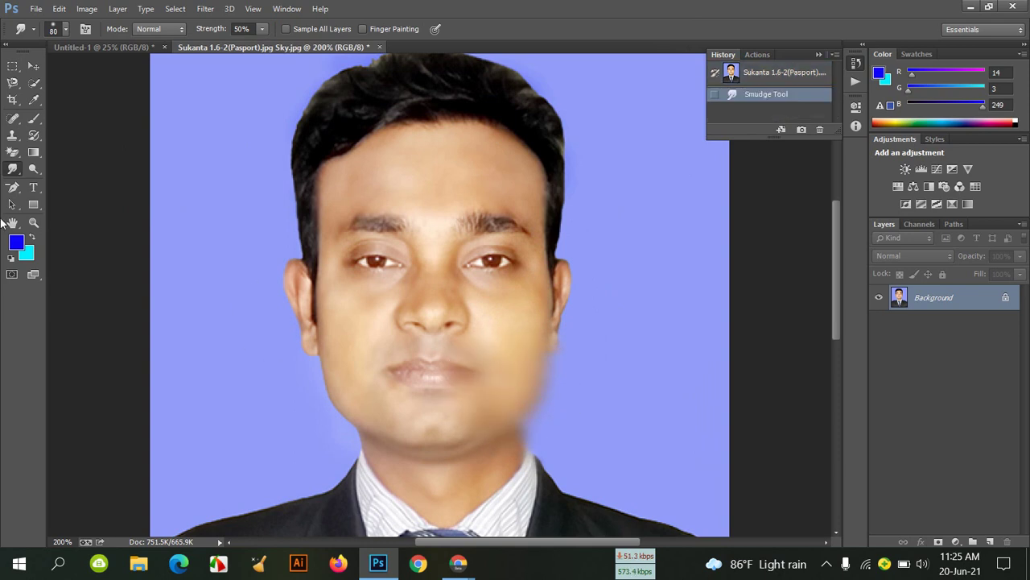
right_click(16, 174)
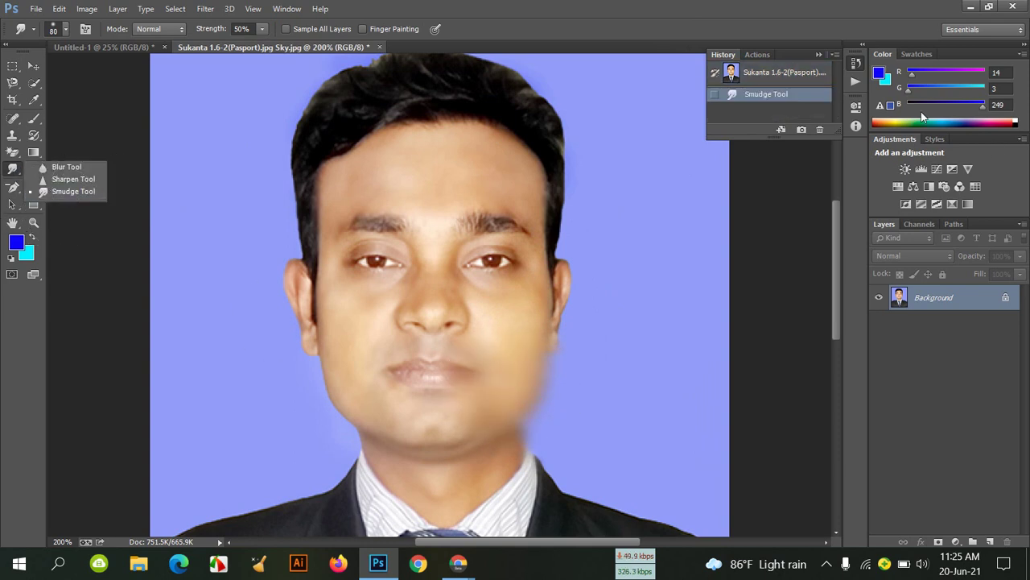
click(773, 71)
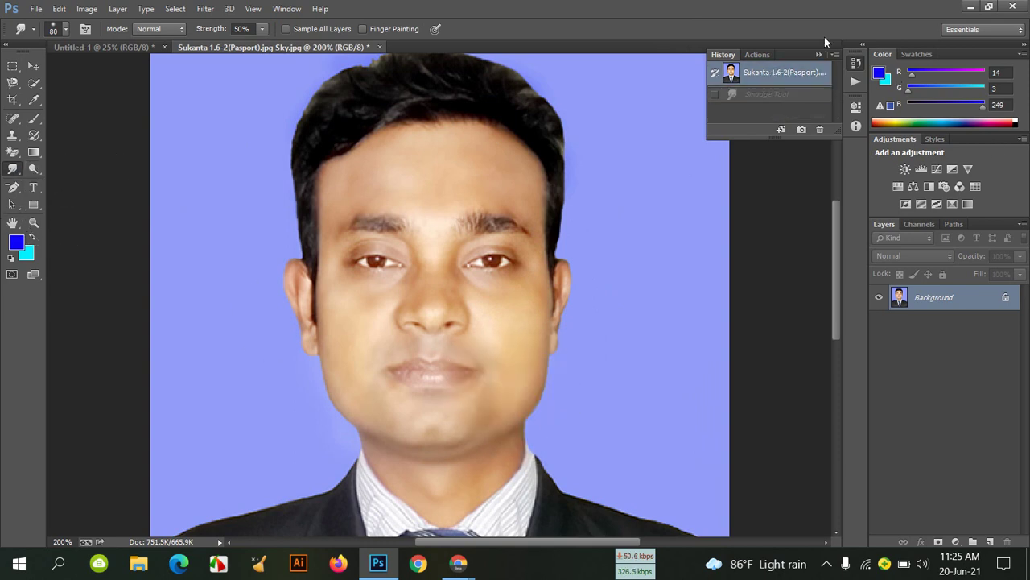
Select the Dodge Tool and lighten the right forehead and around both eyes.
click(33, 168)
right_click(33, 169)
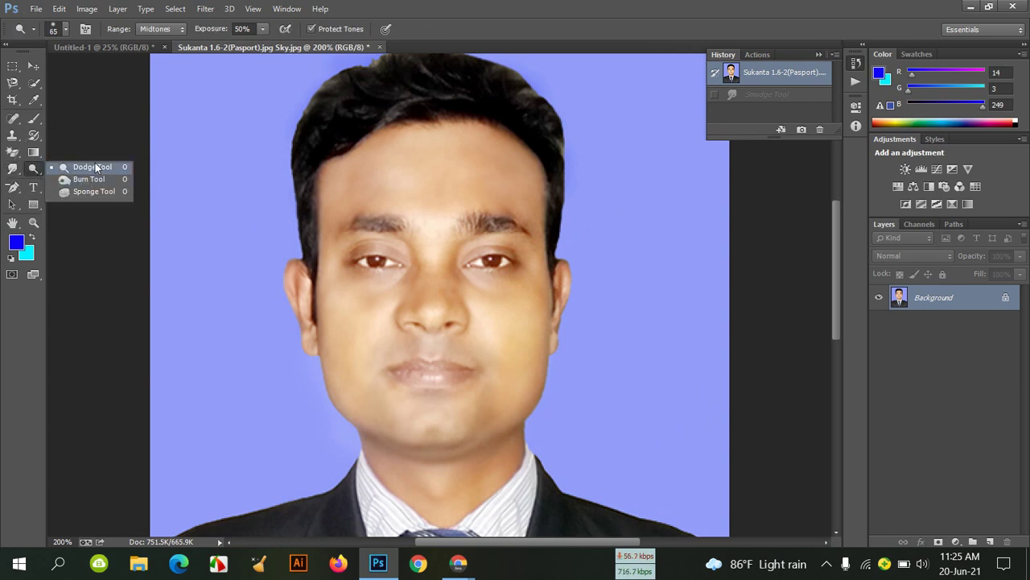
click(95, 166)
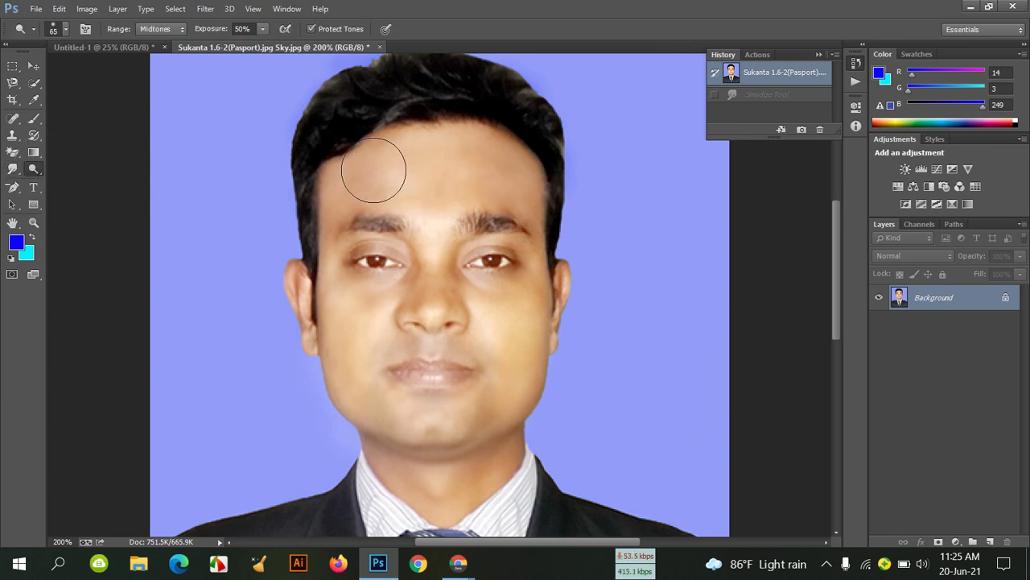
drag(439, 172, 518, 175)
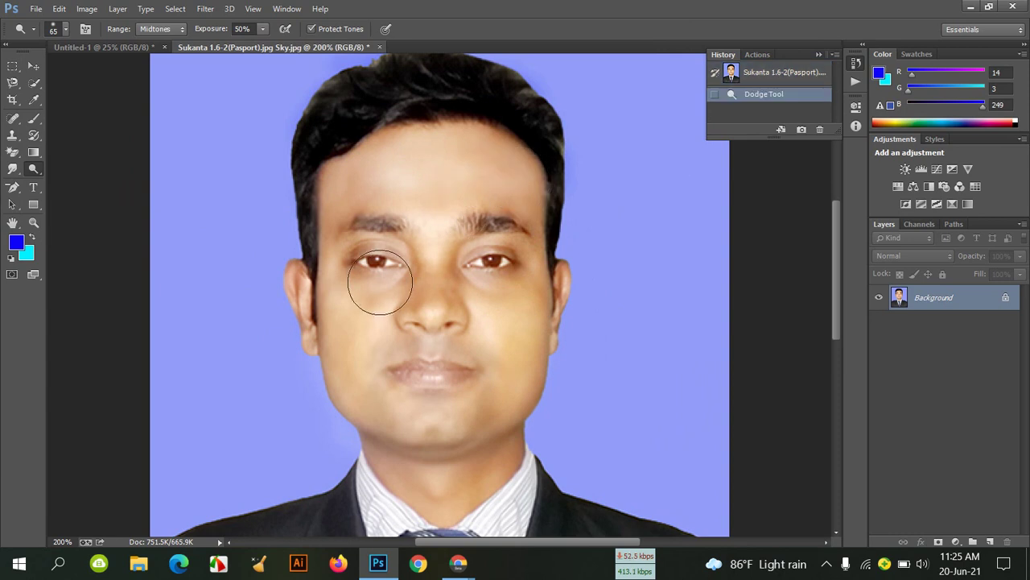
drag(355, 261, 394, 262)
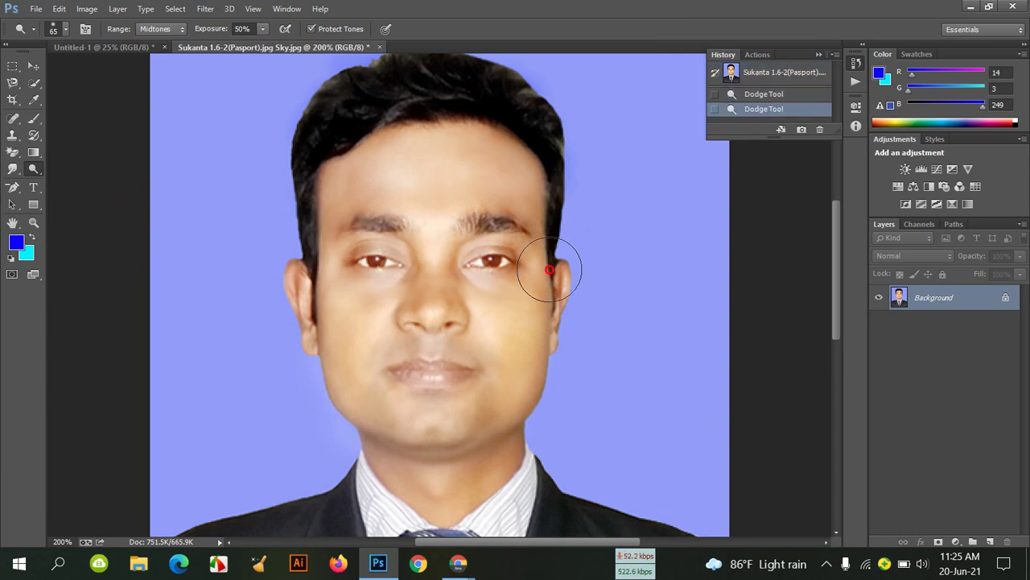
drag(488, 266, 483, 251)
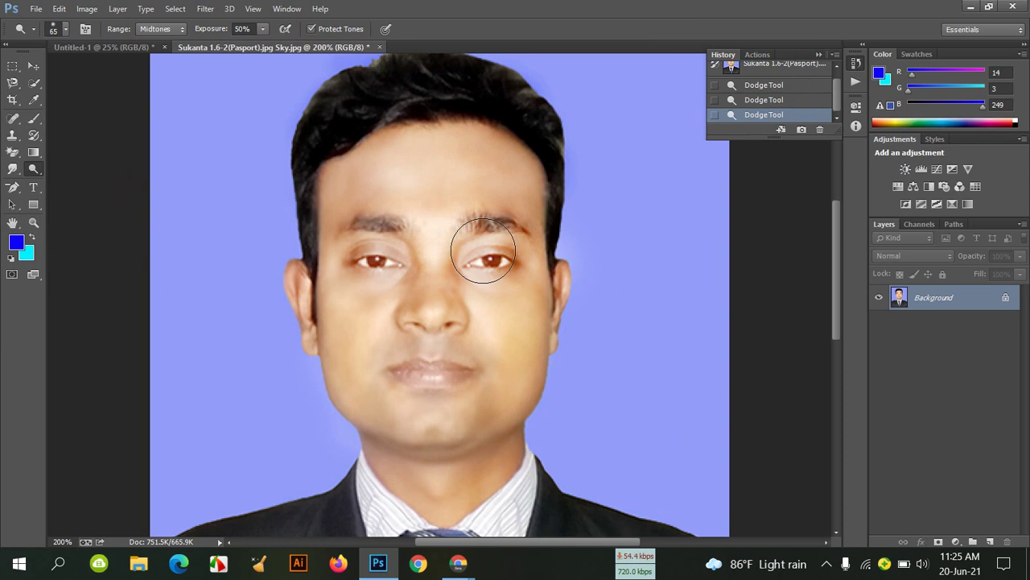
Lighten the background beside the hair and the chin, then revert via the History snapshot.
scroll(527, 386, up, 3)
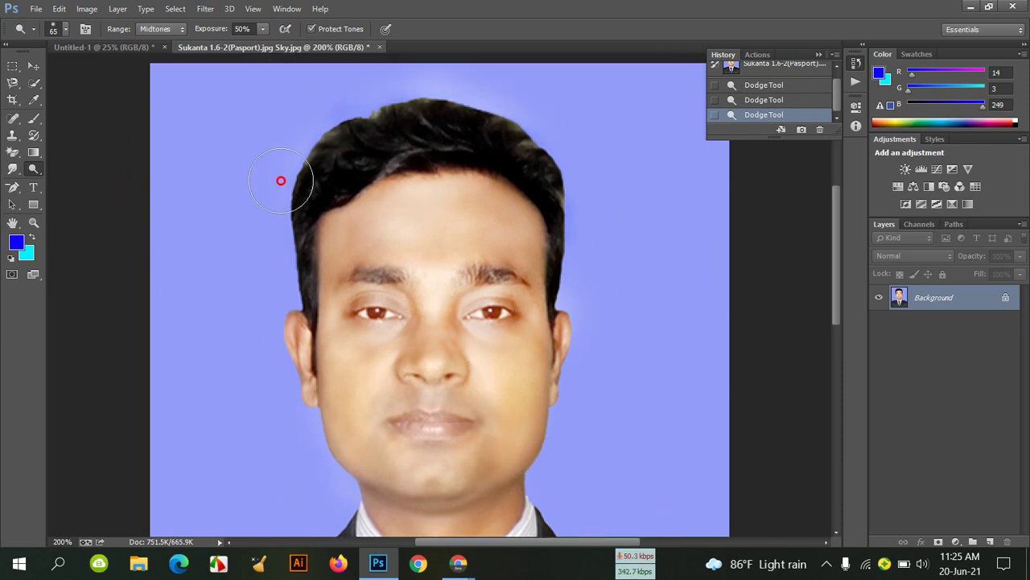
drag(279, 179, 334, 162)
drag(251, 199, 346, 163)
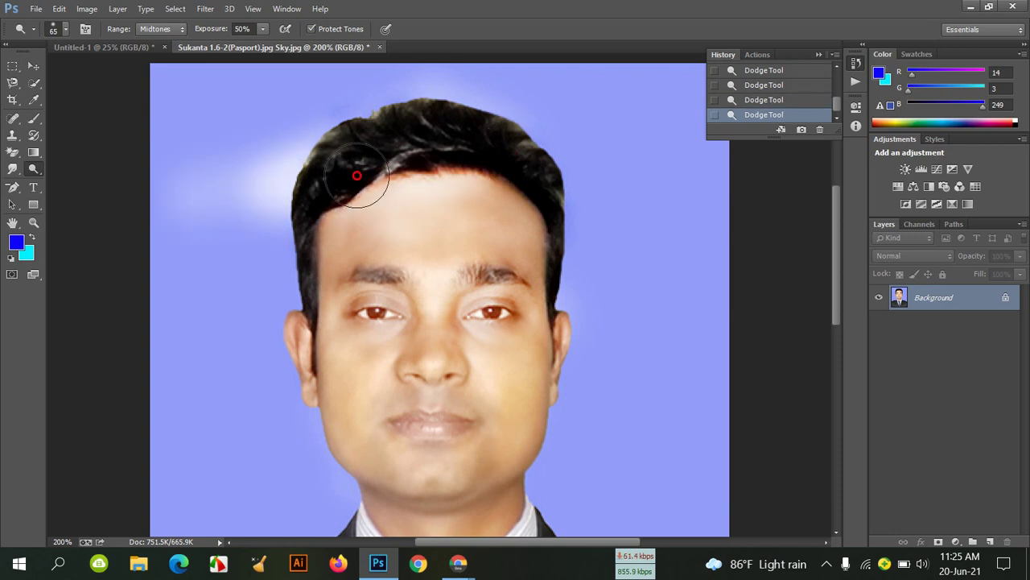
mouse_move(186, 217)
mouse_down()
mouse_move(379, 214)
mouse_move(317, 223)
mouse_move(255, 186)
mouse_move(436, 161)
mouse_up()
mouse_move(120, 218)
mouse_down()
mouse_move(5, 311)
mouse_move(339, 280)
mouse_move(341, 464)
mouse_move(536, 273)
mouse_move(531, 448)
mouse_up()
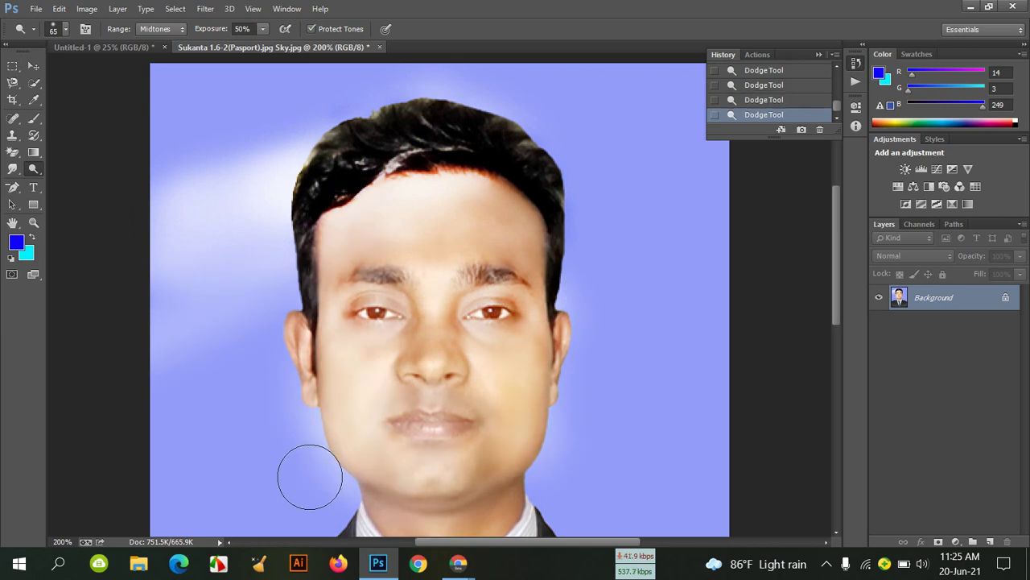
mouse_move(430, 466)
mouse_down()
mouse_move(525, 234)
mouse_move(337, 292)
mouse_up()
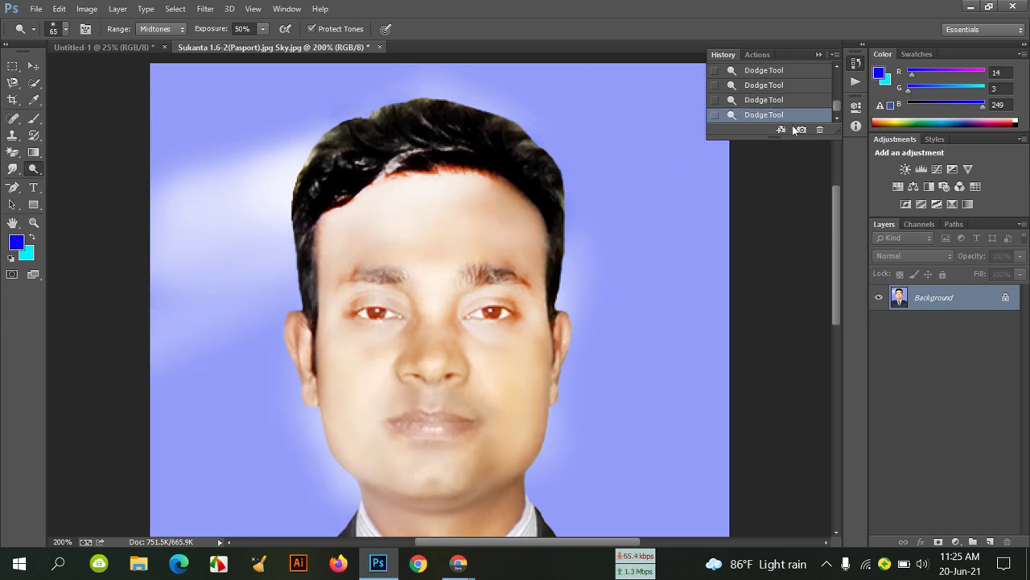
scroll(764, 97, up, 3)
click(773, 72)
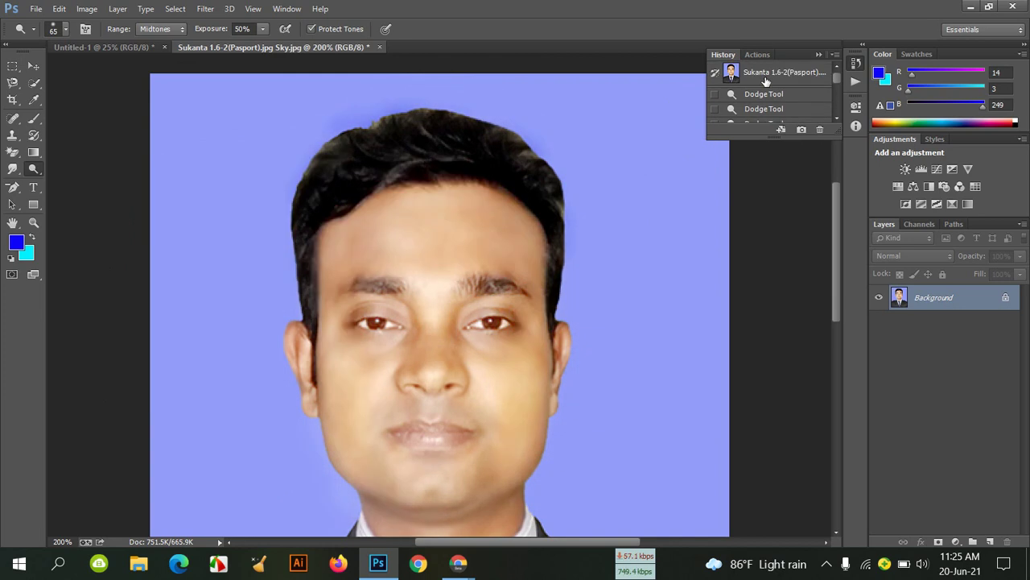
click(32, 169)
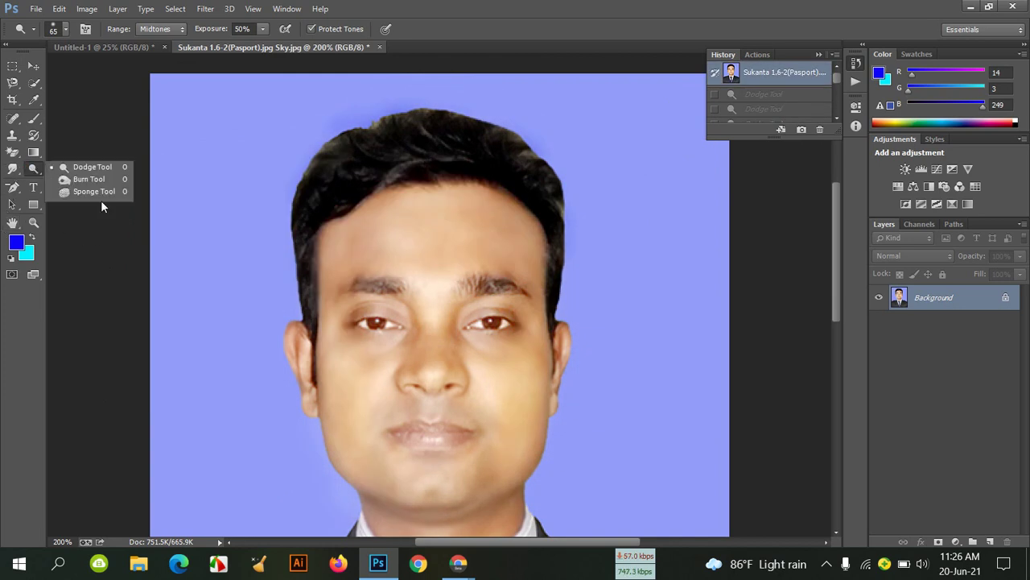
Try burning the forehead, nose and cheeks, then revert the photo to its original snapshot.
click(89, 179)
mouse_move(381, 242)
mouse_down()
mouse_move(358, 376)
mouse_move(478, 361)
mouse_move(152, 475)
mouse_move(563, 288)
mouse_move(226, 312)
mouse_move(168, 414)
mouse_move(803, 325)
mouse_move(1028, 94)
mouse_move(778, 361)
mouse_move(4, 483)
mouse_move(614, 290)
mouse_move(285, 444)
mouse_move(721, 107)
mouse_up()
click(730, 74)
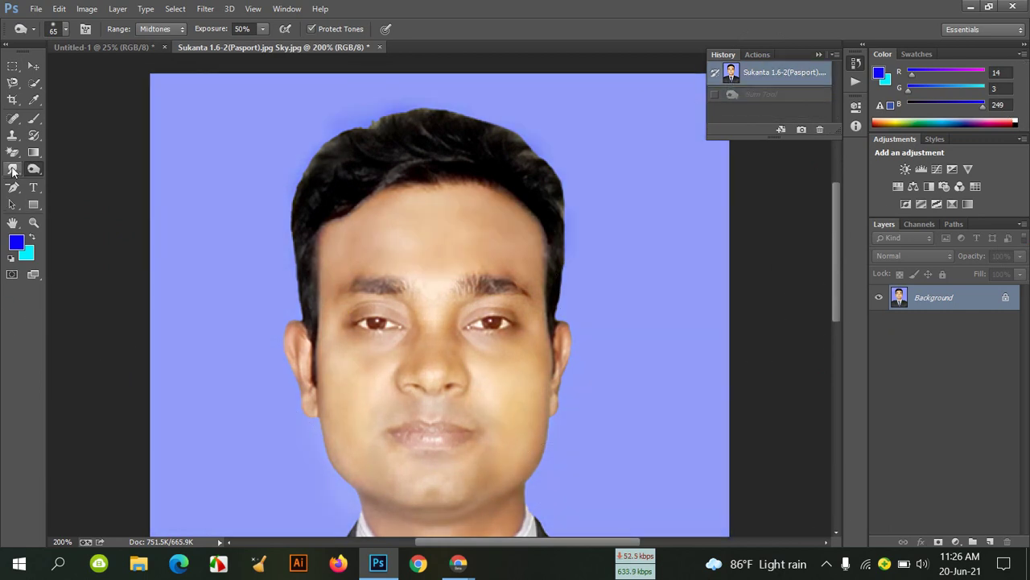
Desaturate the forehead, cheeks, chin and background with the Sponge tool, then restore the original snapshot.
right_click(27, 170)
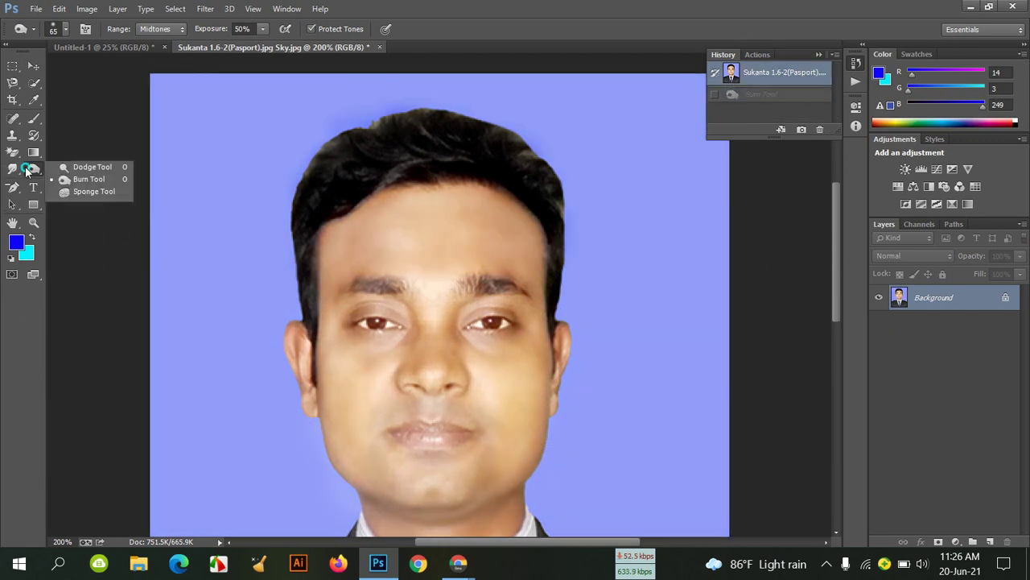
click(94, 191)
mouse_move(418, 232)
mouse_down()
mouse_move(349, 395)
mouse_move(330, 363)
mouse_move(269, 427)
mouse_move(288, 402)
mouse_move(139, 443)
mouse_up()
mouse_move(886, 338)
mouse_down()
mouse_move(470, 414)
mouse_move(271, 478)
mouse_move(529, 481)
mouse_move(211, 449)
mouse_move(637, 195)
mouse_move(676, 221)
mouse_move(500, 277)
mouse_move(540, 322)
mouse_move(543, 351)
mouse_move(566, 299)
mouse_up()
scroll(417, 357, down, 2)
scroll(417, 356, down, 2)
mouse_move(413, 379)
mouse_down()
mouse_move(507, 252)
mouse_move(580, 250)
mouse_move(575, 345)
mouse_up()
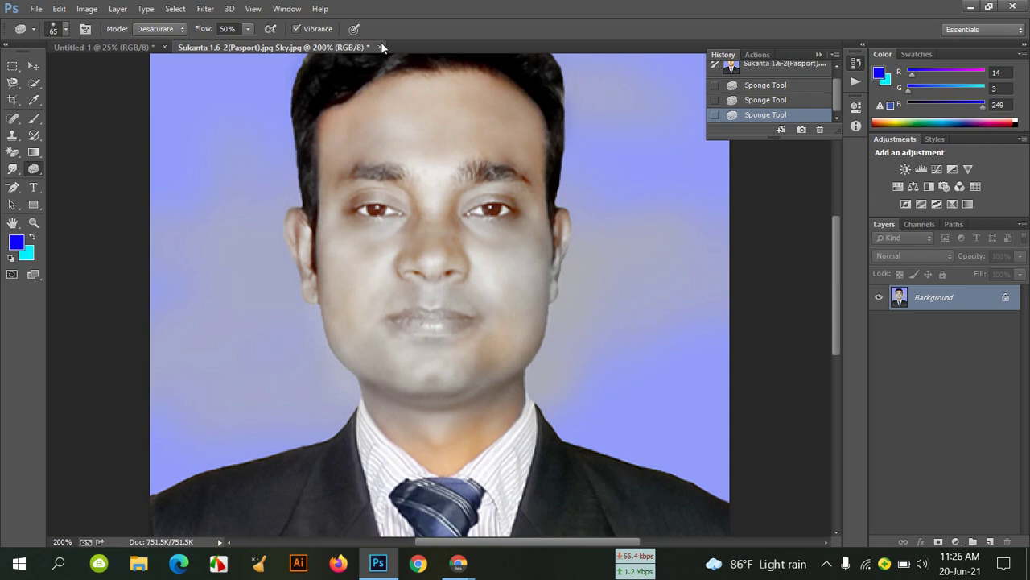
scroll(773, 81, up, 1)
click(773, 72)
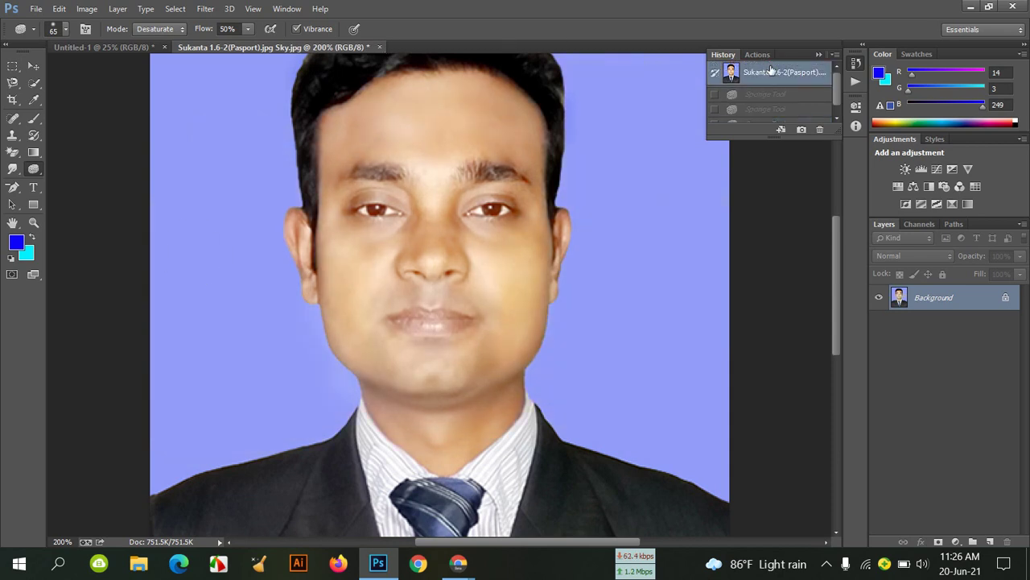
Select the standard Pen Tool from the path tools group and bring up the taskbar calendar.
right_click(36, 168)
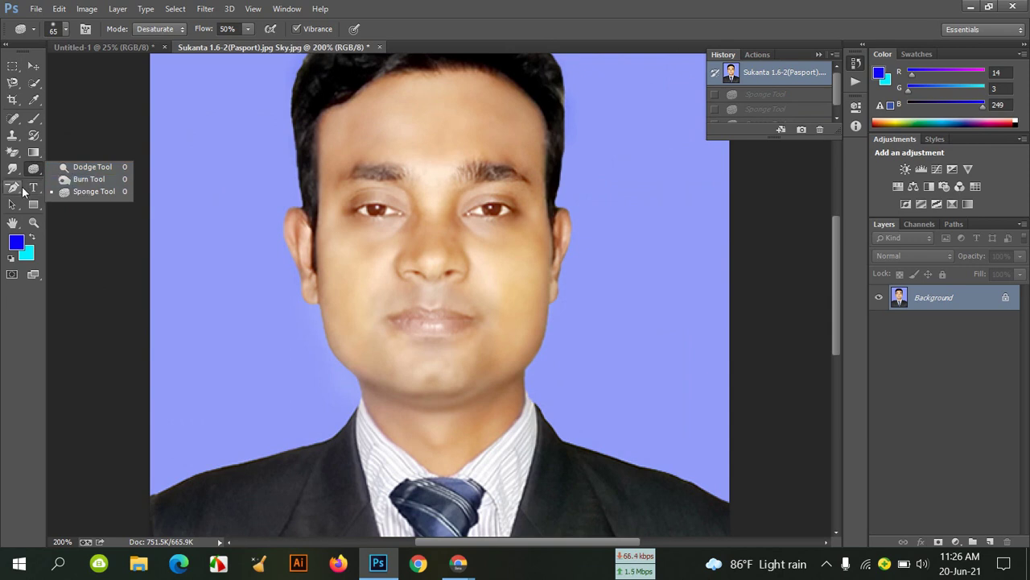
click(23, 189)
right_click(20, 188)
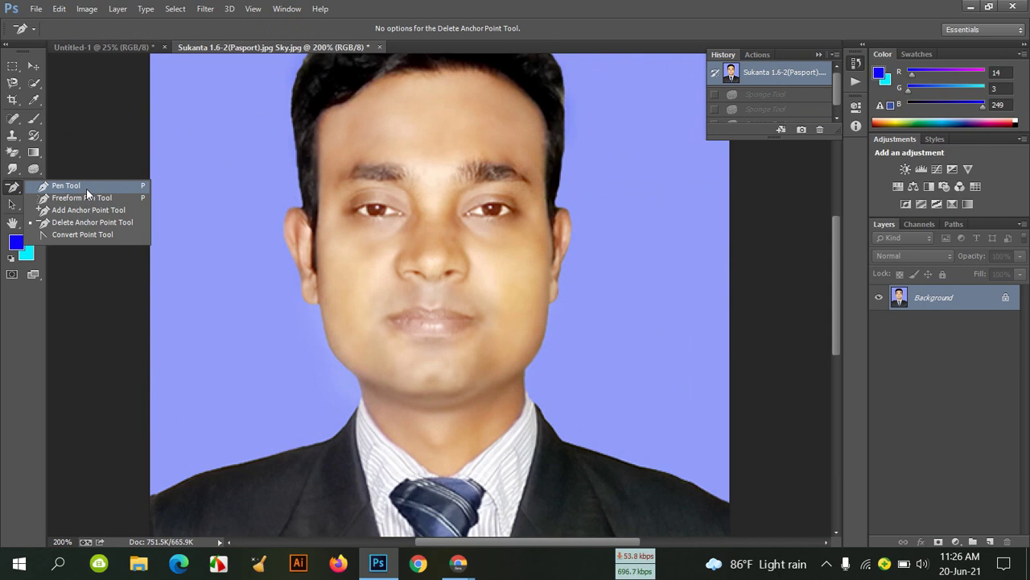
click(86, 188)
right_click(14, 193)
click(12, 190)
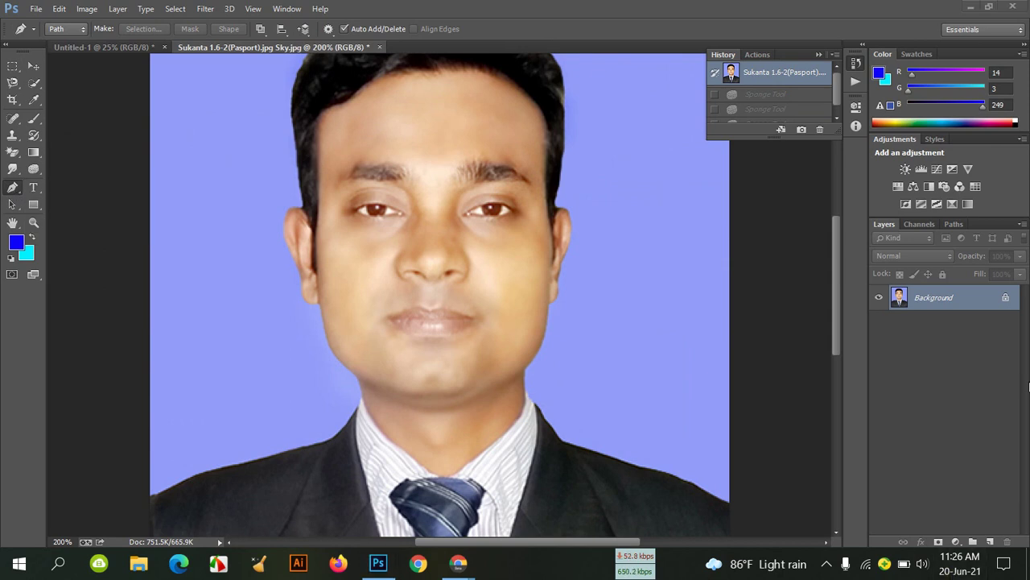
click(958, 564)
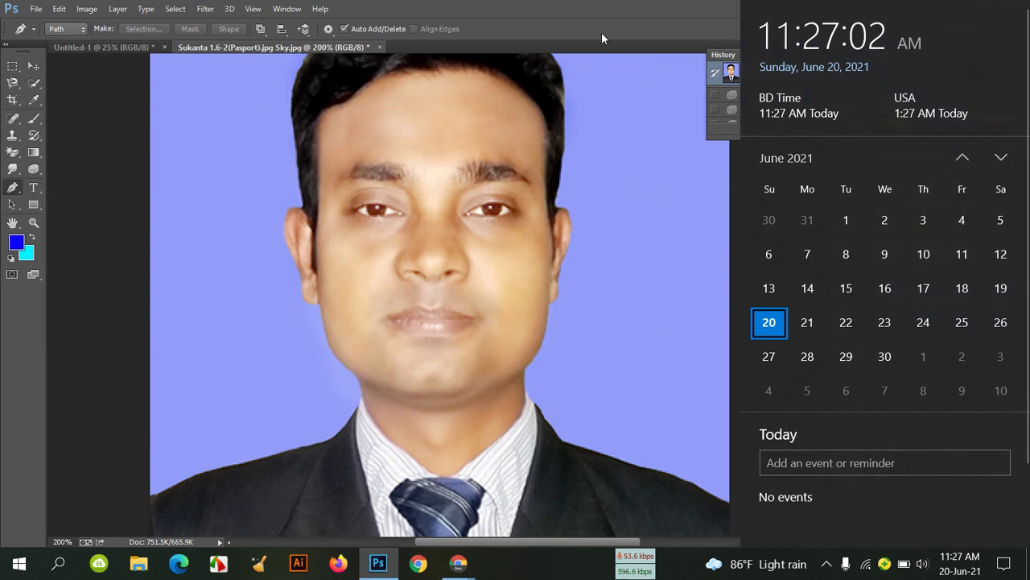
Close the Windows calendar flyout and dismiss the Pen tool group's flyout.
click(648, 16)
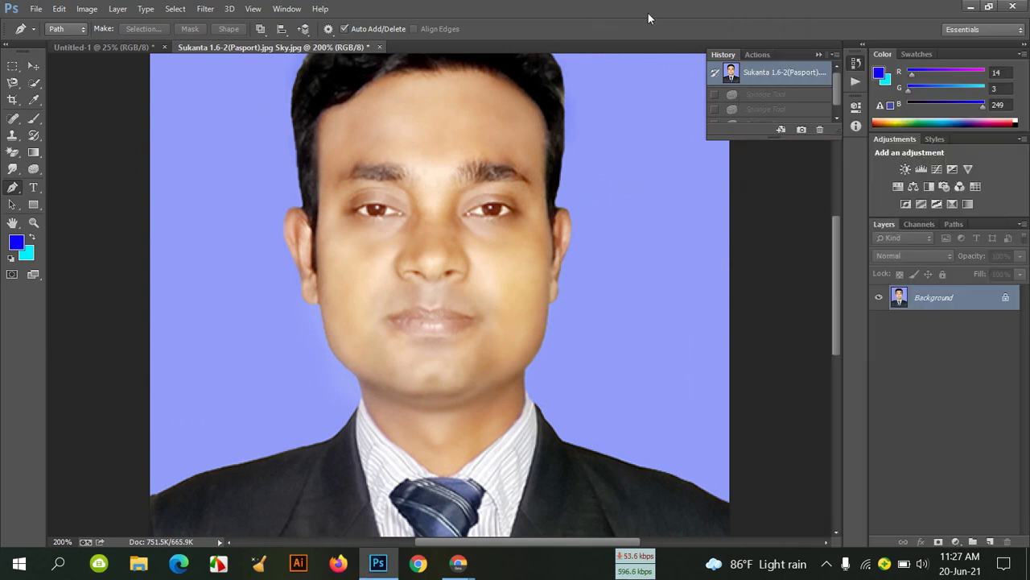
click(940, 573)
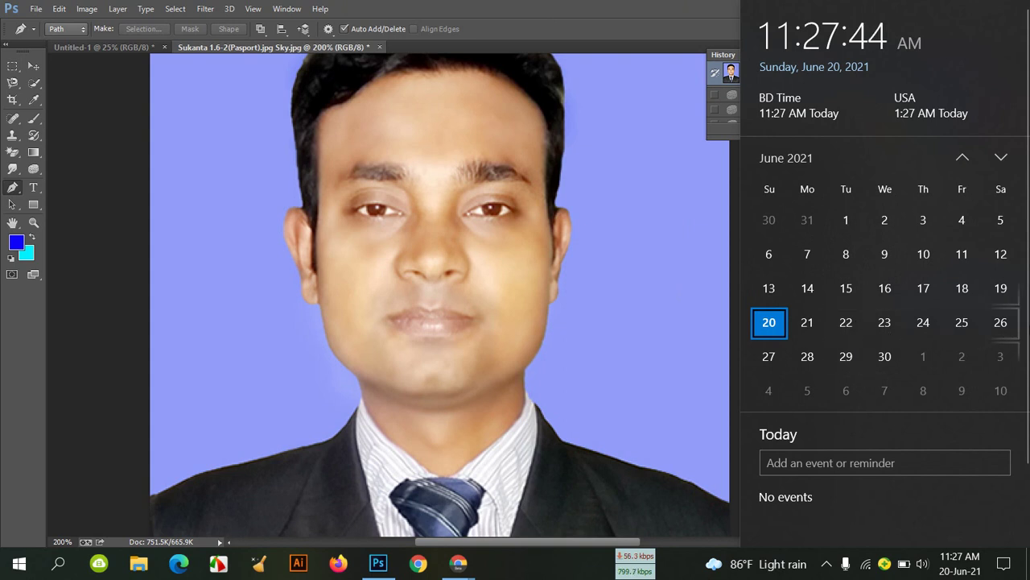
click(618, 6)
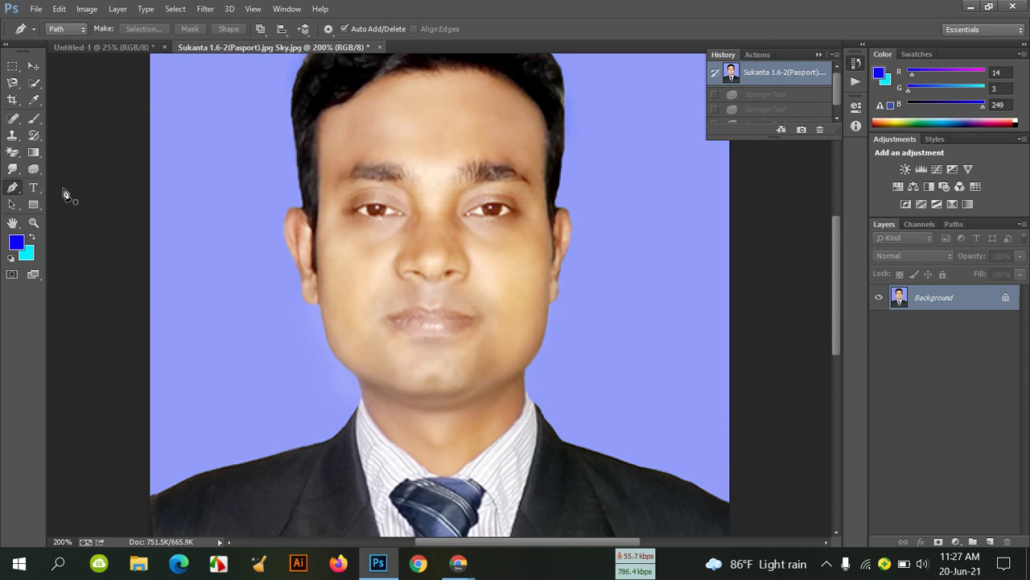
right_click(21, 191)
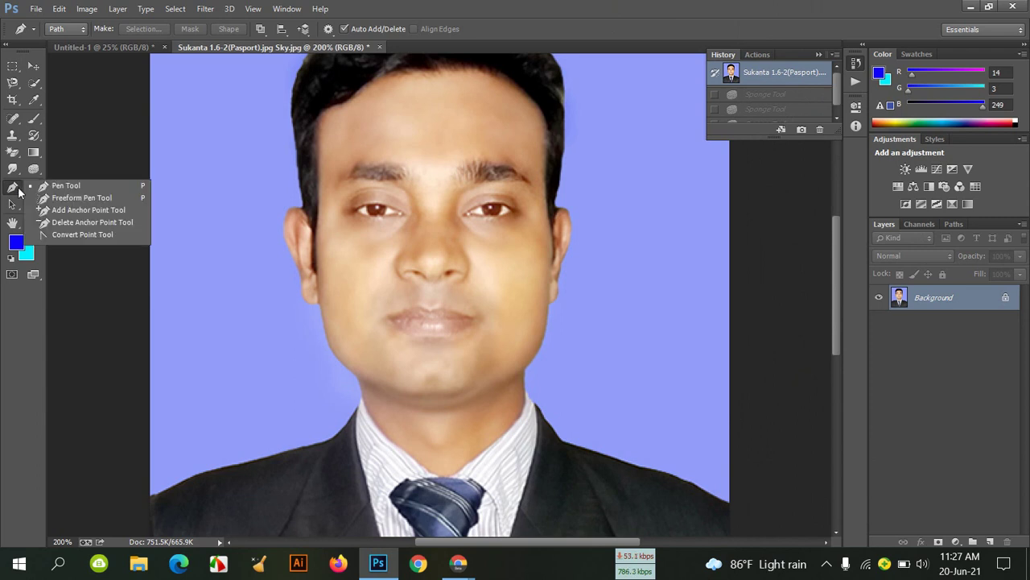
click(5, 190)
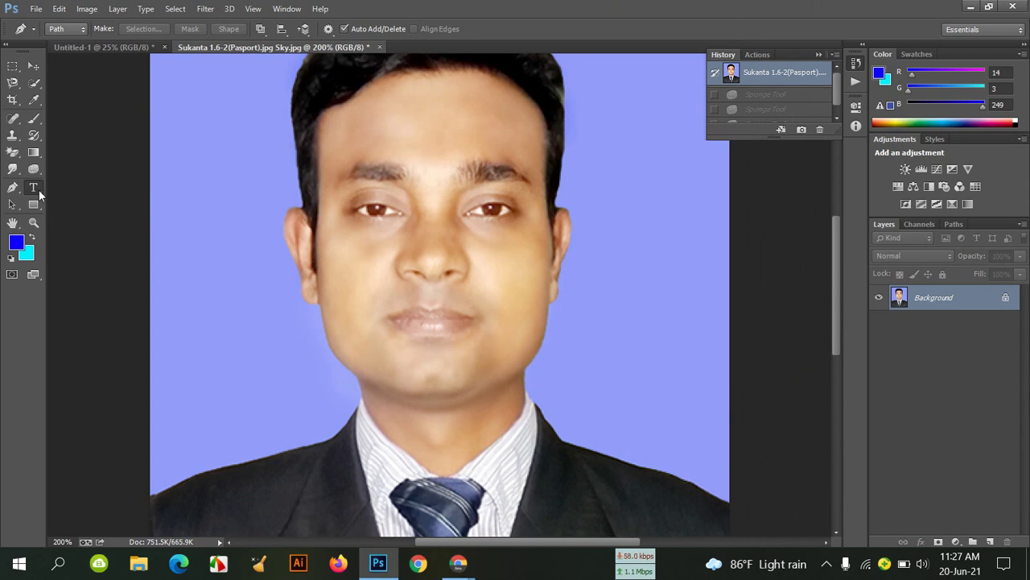
Add a 12 pt ABCDEF text layer near the portrait's top-left.
key(t)
scroll(242, 266, up, 2)
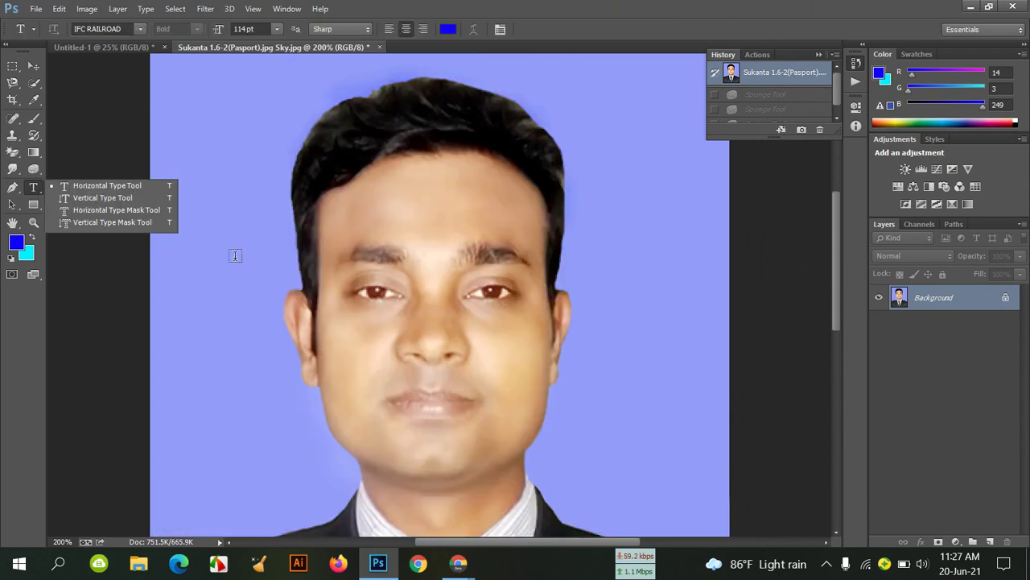
scroll(273, 210, up, 2)
scroll(291, 211, up, 2)
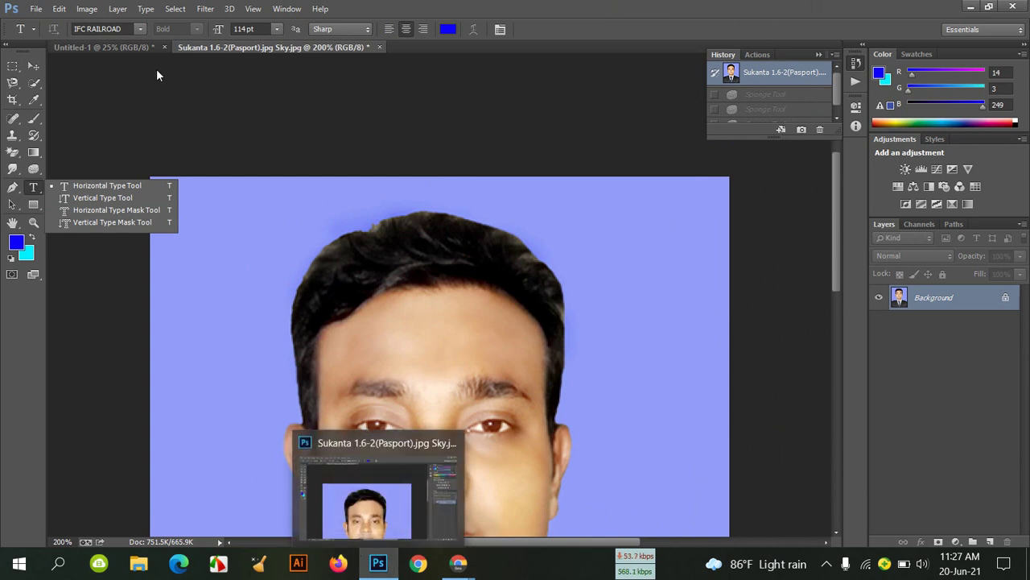
click(214, 223)
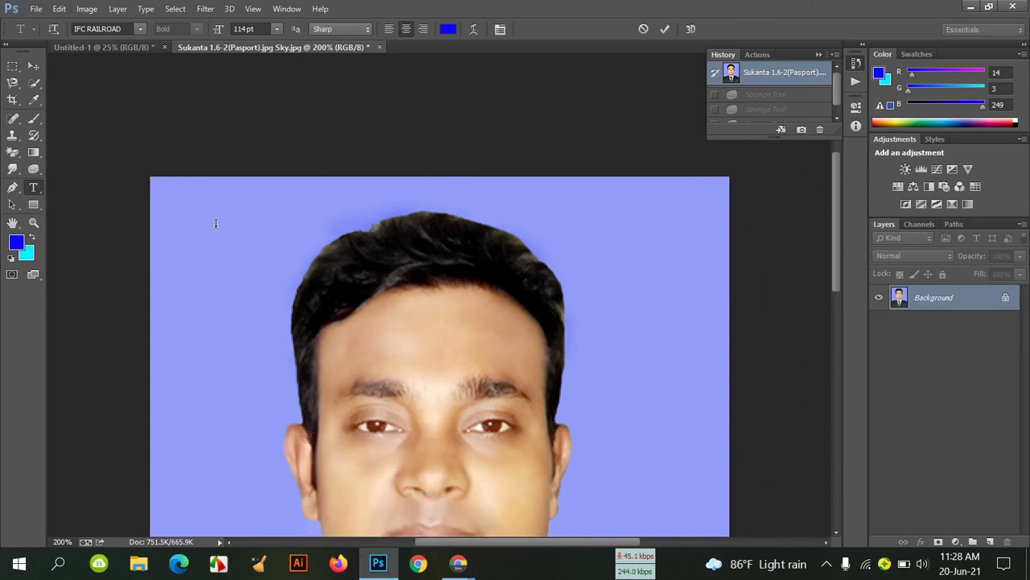
click(215, 224)
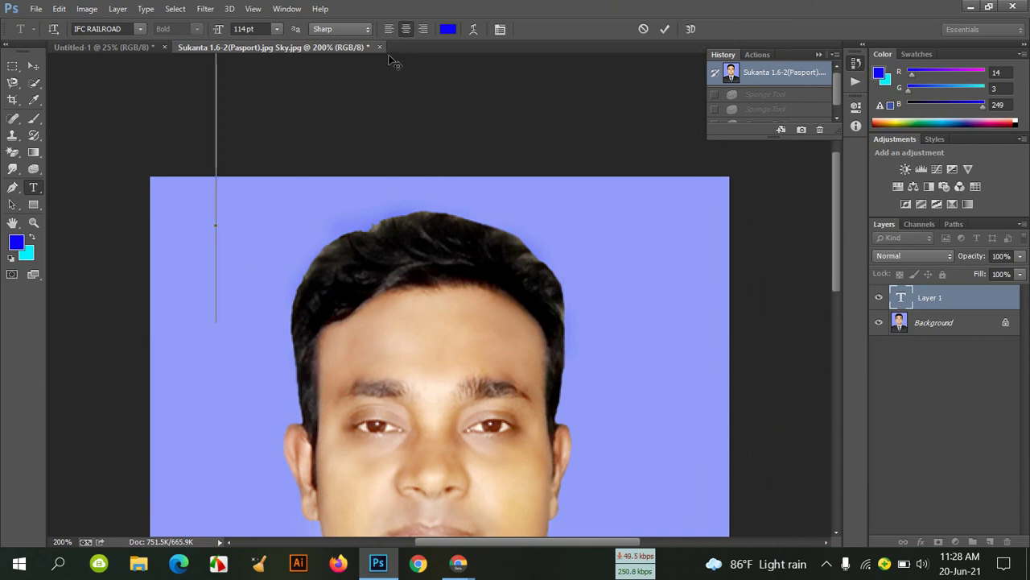
click(277, 29)
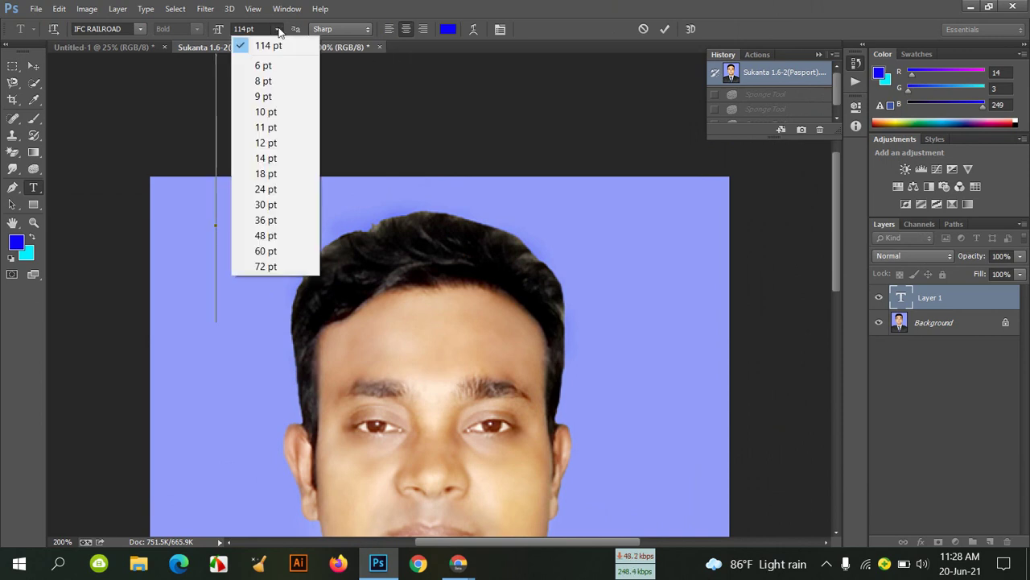
click(269, 203)
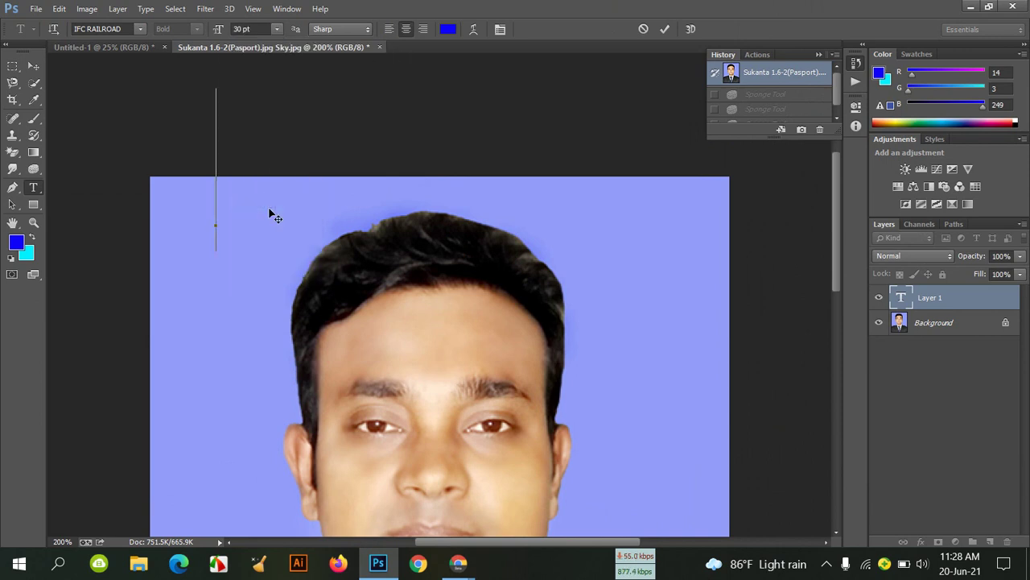
click(276, 29)
click(272, 142)
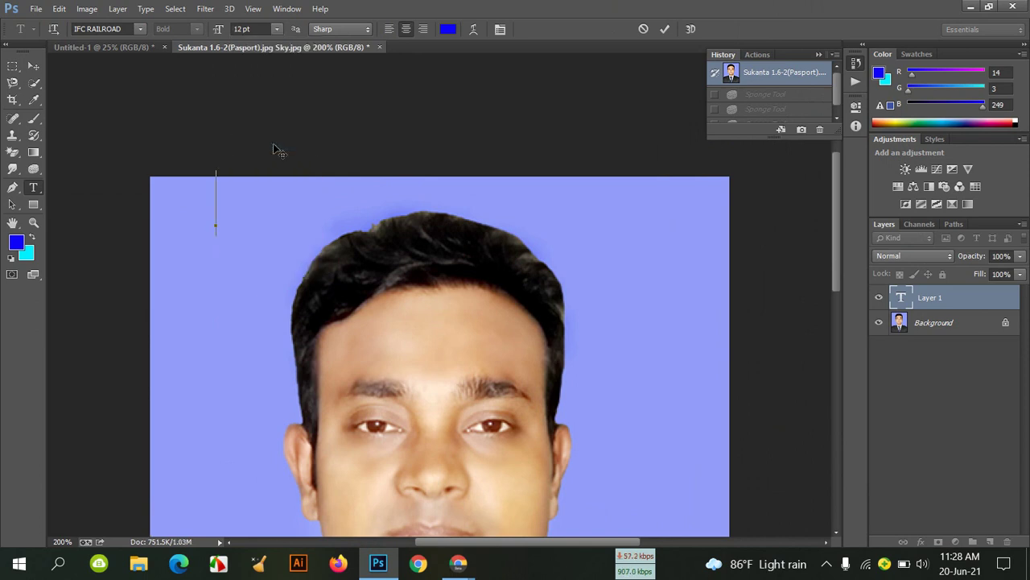
text(AB)
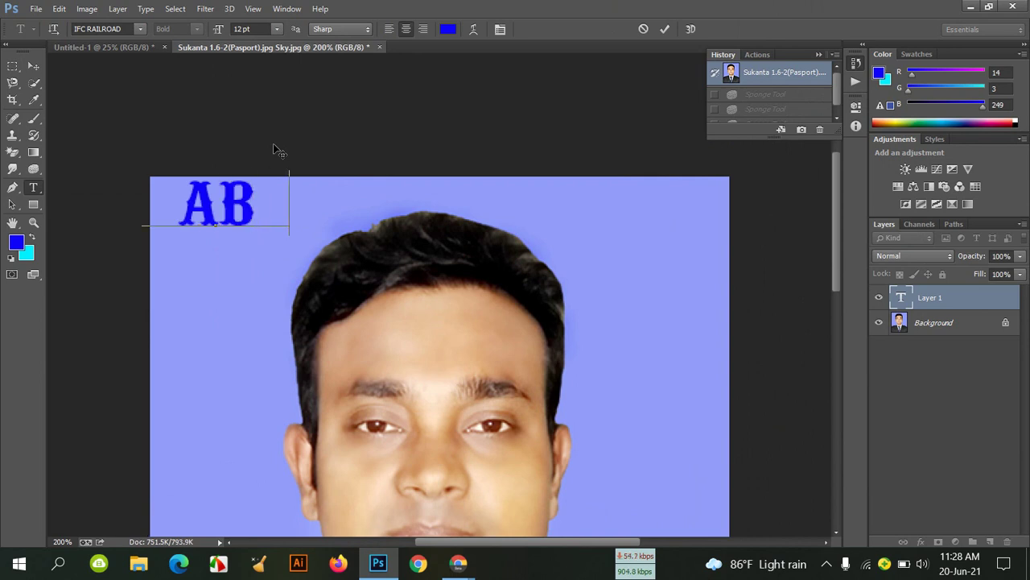
text(CDEF)
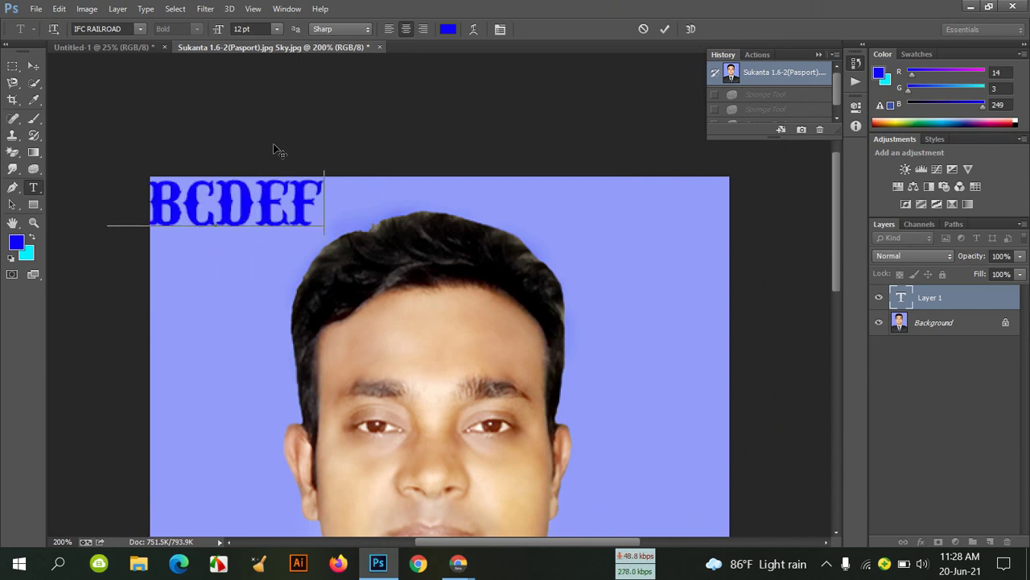
Move the ABCDEF text lower and right, then delete that text layer.
click(33, 65)
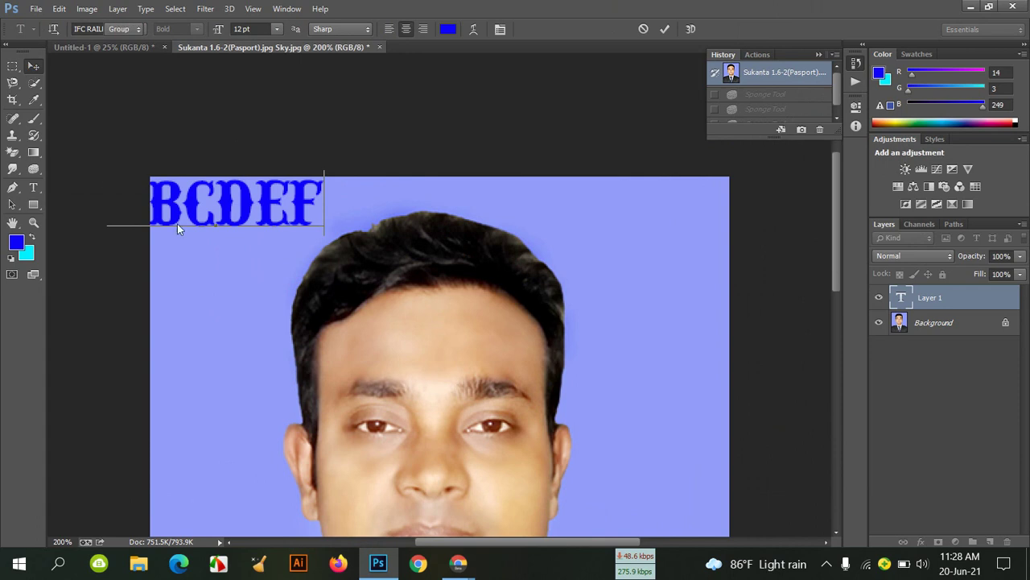
drag(274, 222, 379, 270)
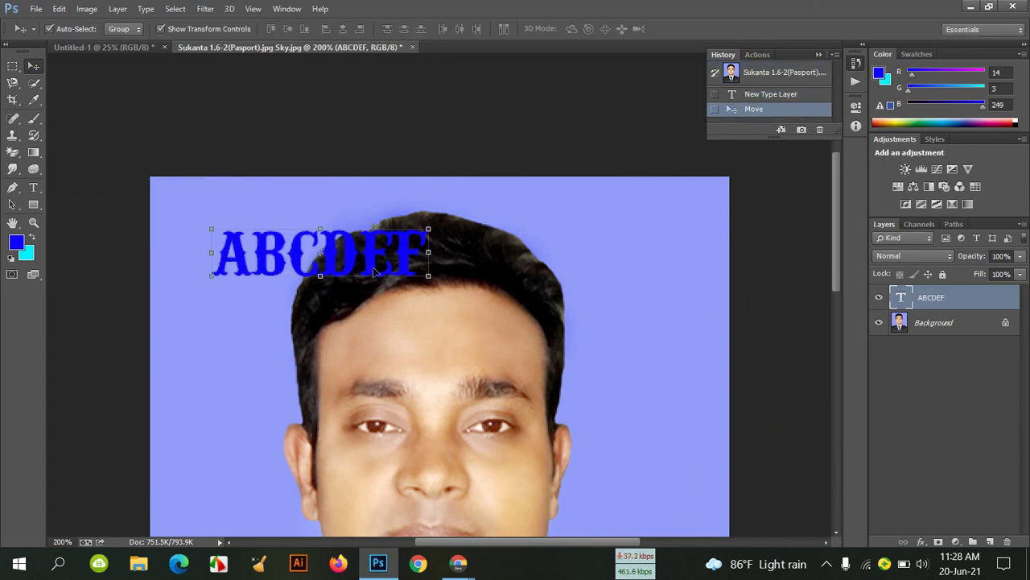
key(Delete)
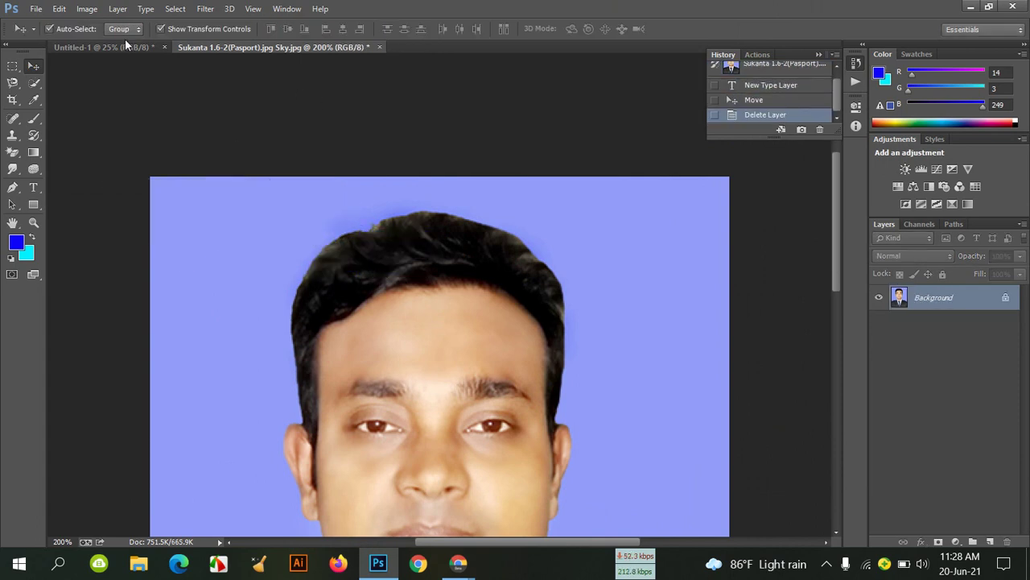
click(124, 47)
Set the text colour to dark navy #030035 and start a text box near the cyan page's top-left.
scroll(338, 203, up, 1)
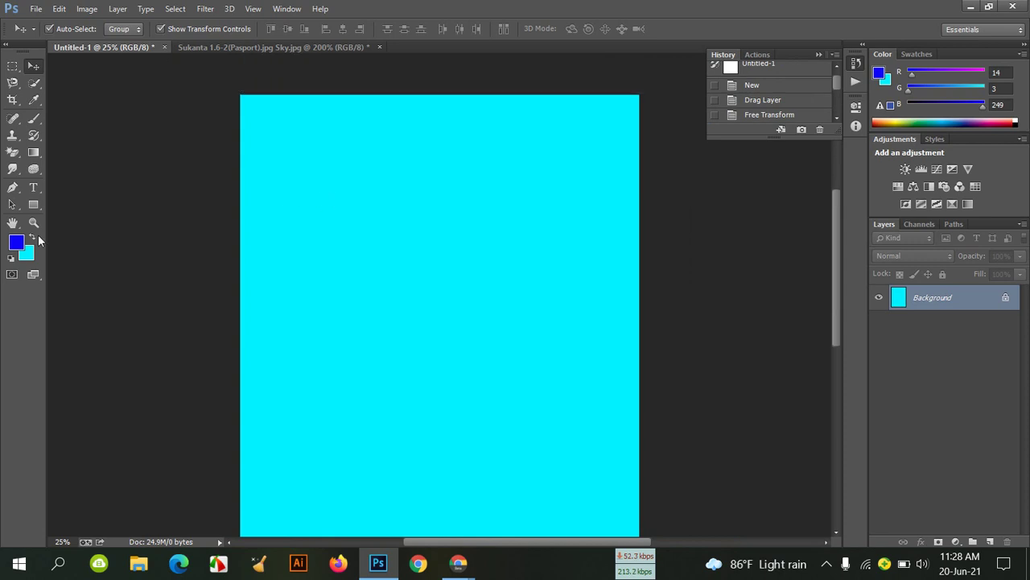
click(15, 239)
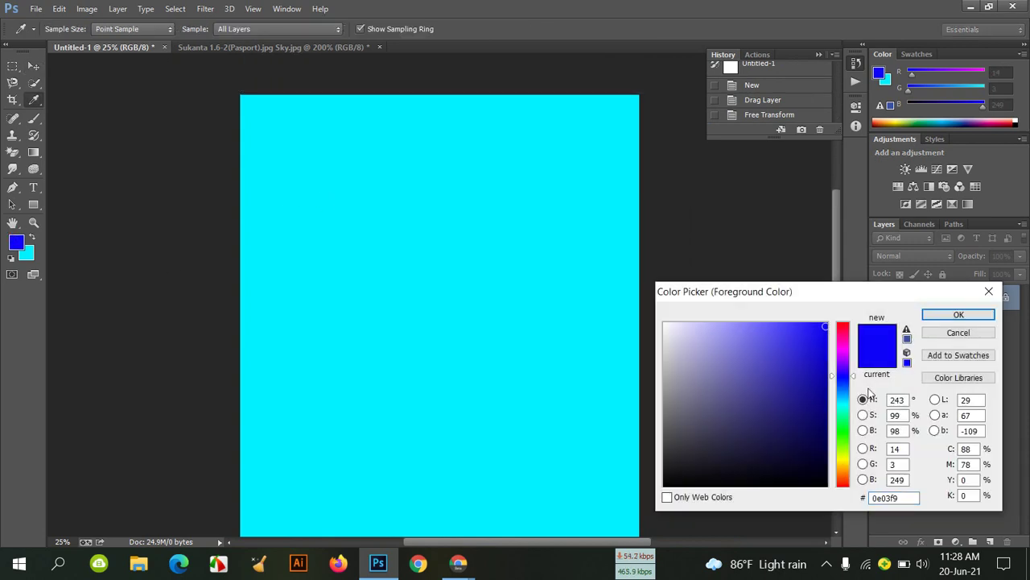
key(Return)
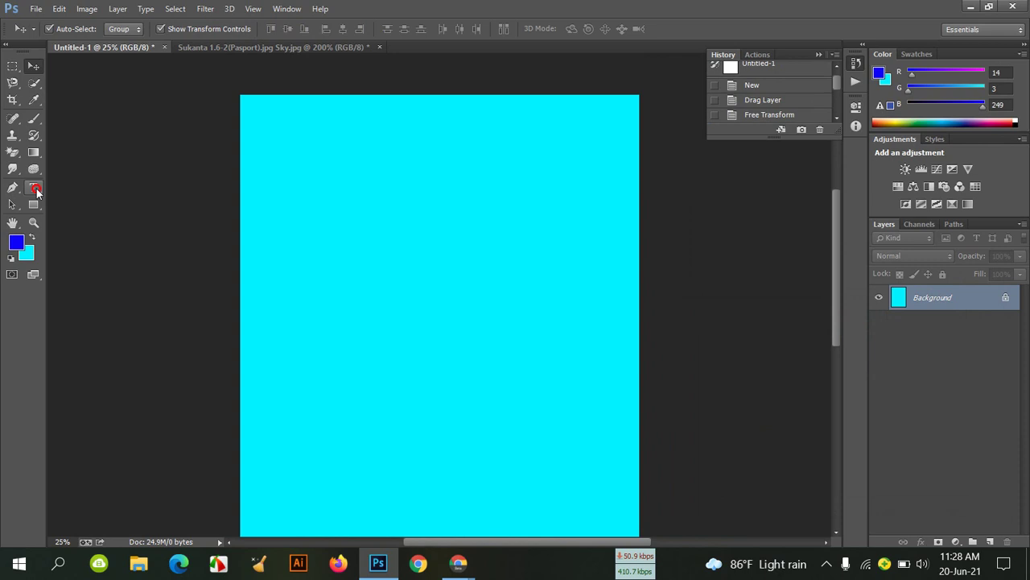
click(36, 189)
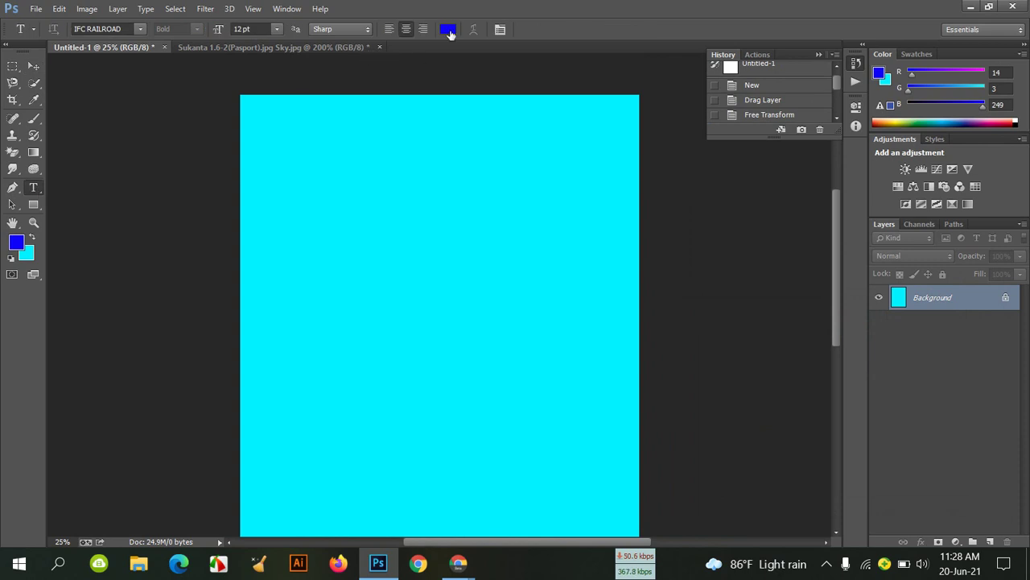
click(448, 30)
drag(822, 459, 826, 452)
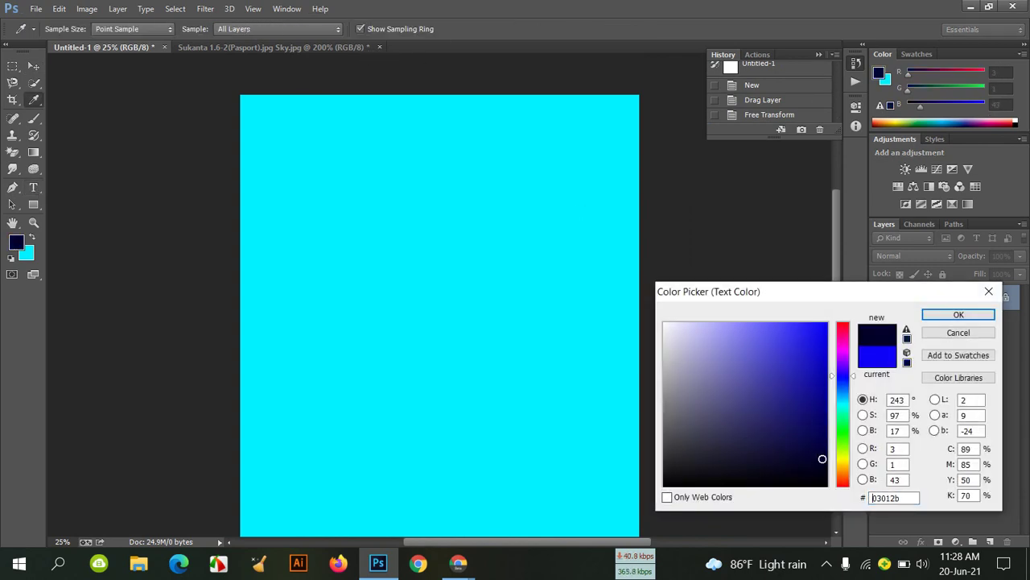
click(958, 314)
click(271, 176)
click(278, 29)
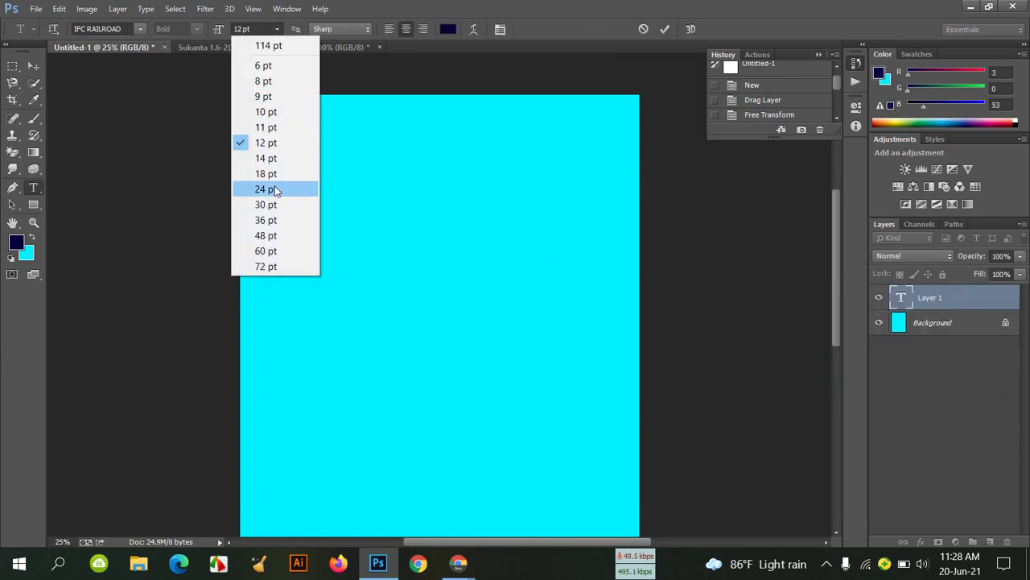
Type ABCDEFGH at 72 pt and commit the text.
click(271, 267)
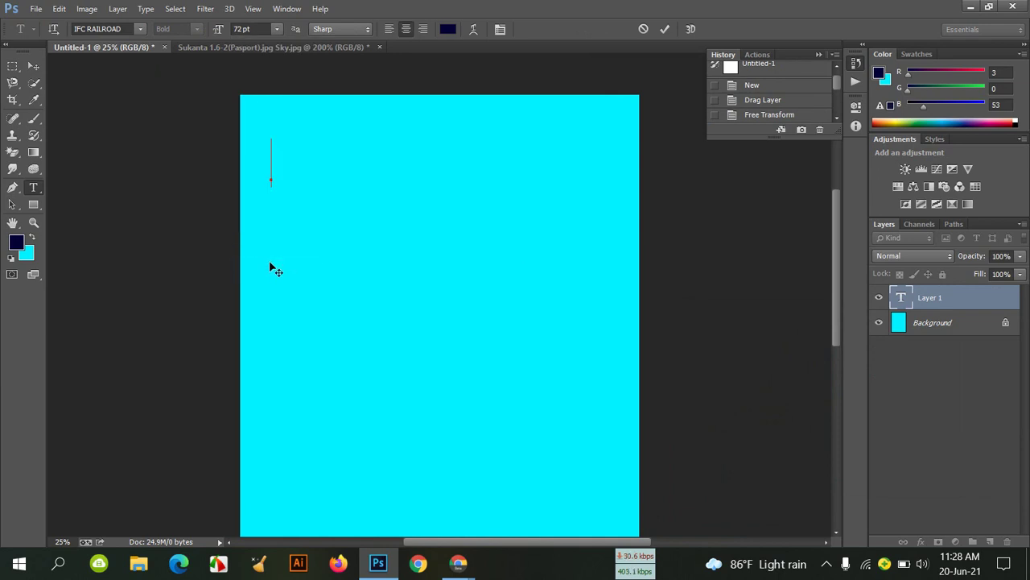
text(ABCD)
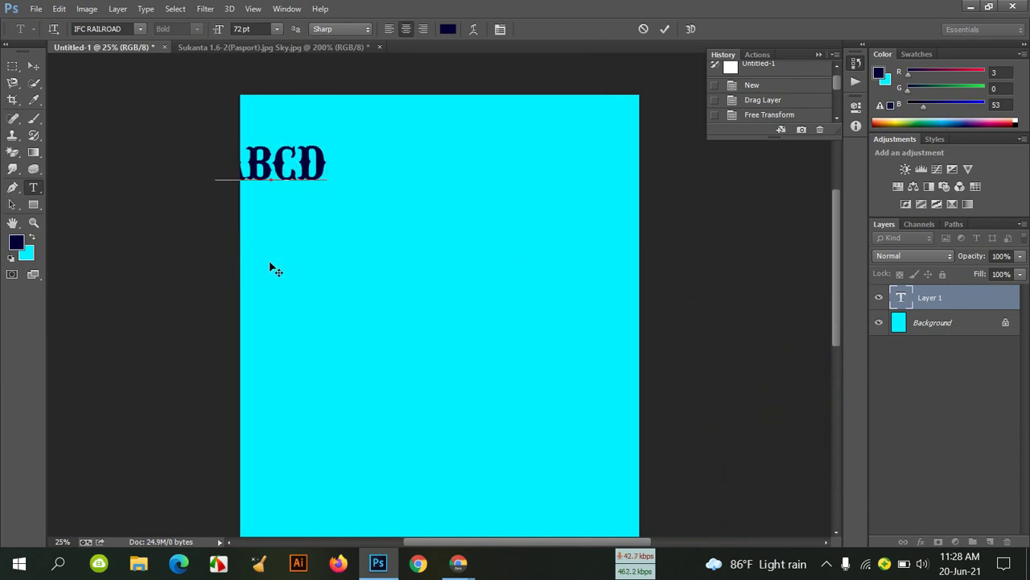
text(EFGH)
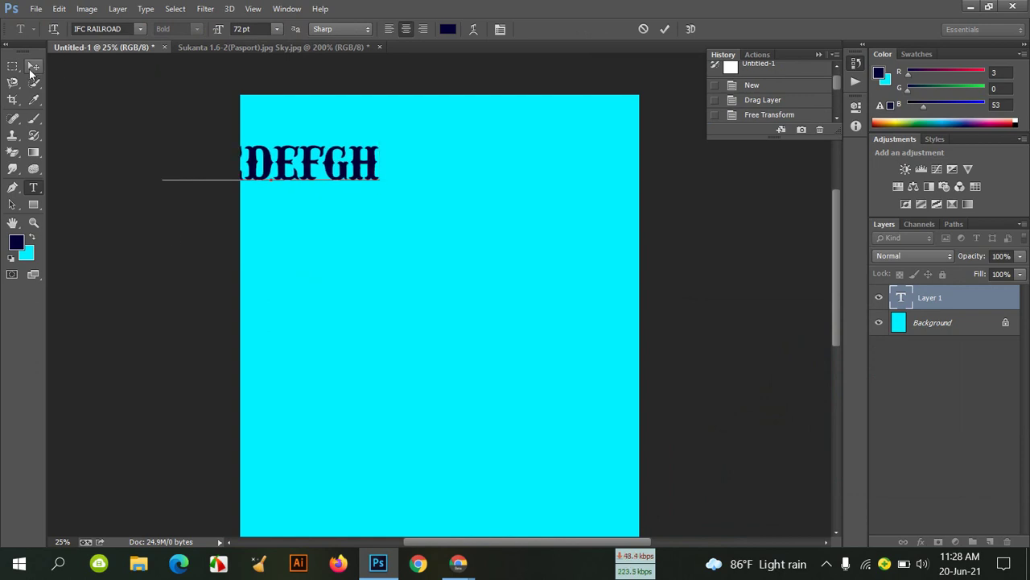
click(33, 66)
Move the ABCDEFGH title onto the canvas top and enlarge it to span most of the width.
drag(372, 176, 486, 160)
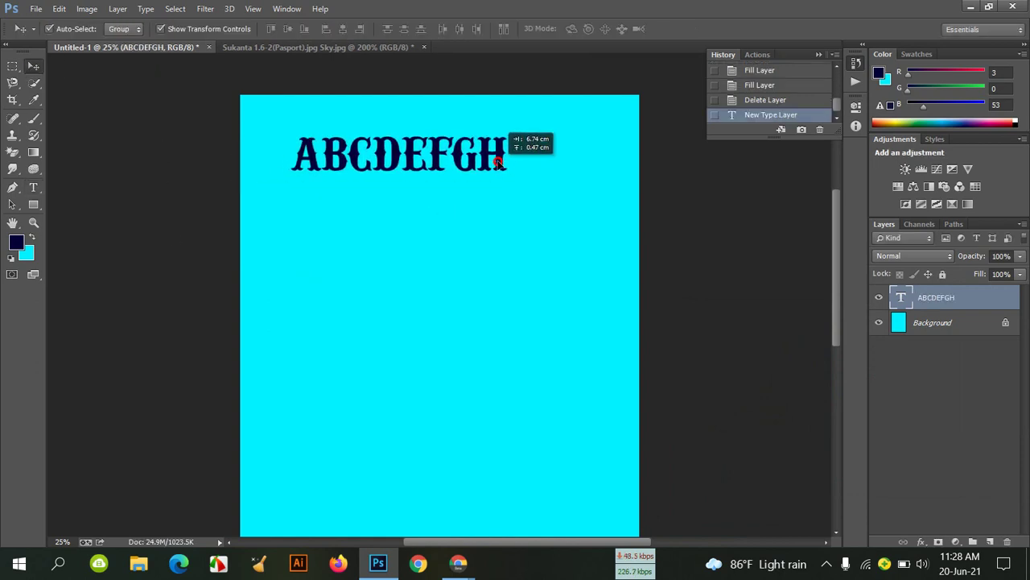
drag(497, 168, 622, 192)
drag(279, 157, 258, 157)
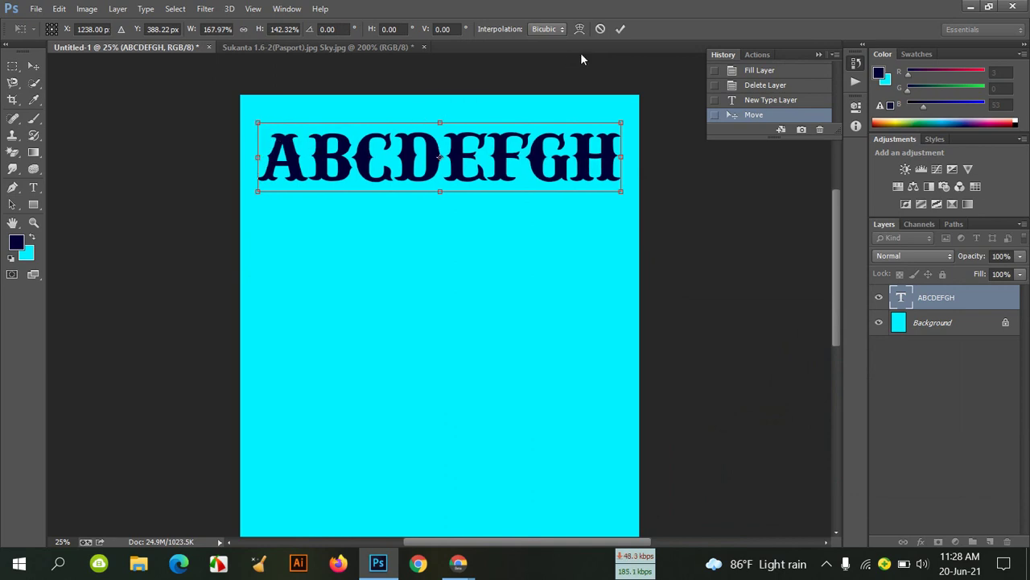
click(620, 29)
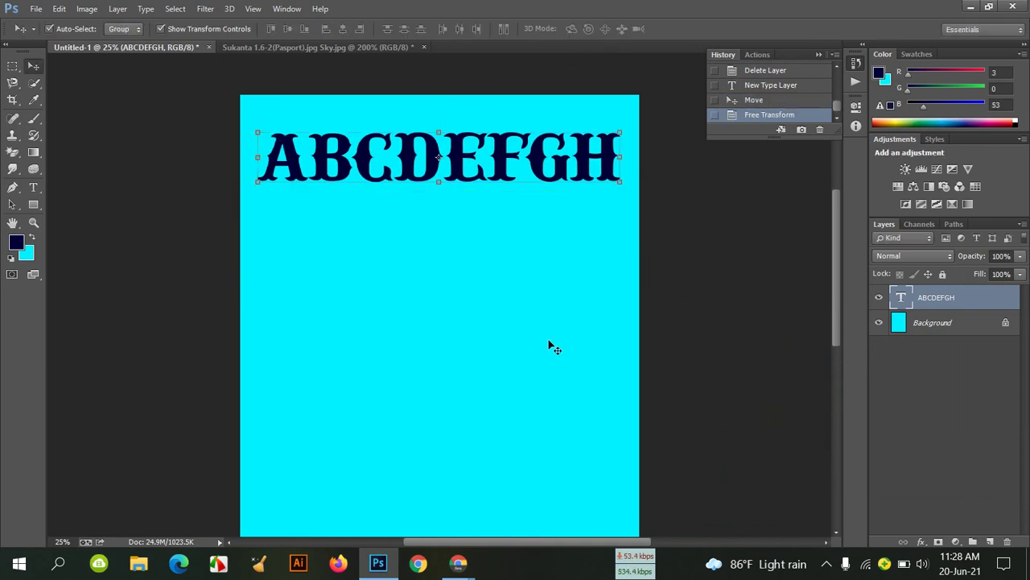
click(321, 146)
click(33, 187)
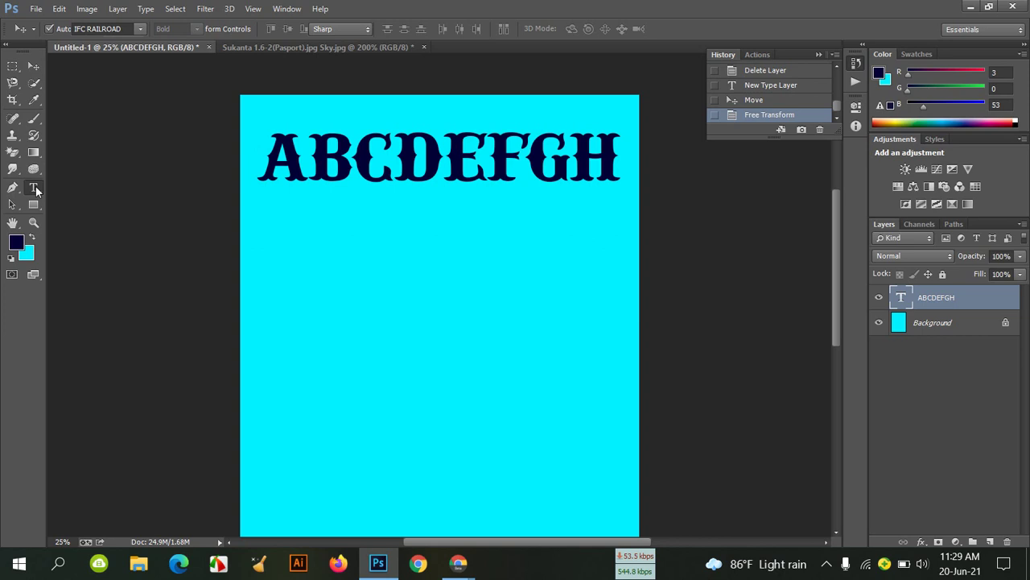
Add a vertical 72 pt ABCDEFGH column below the title using the Vertical Type Tool.
click(362, 161)
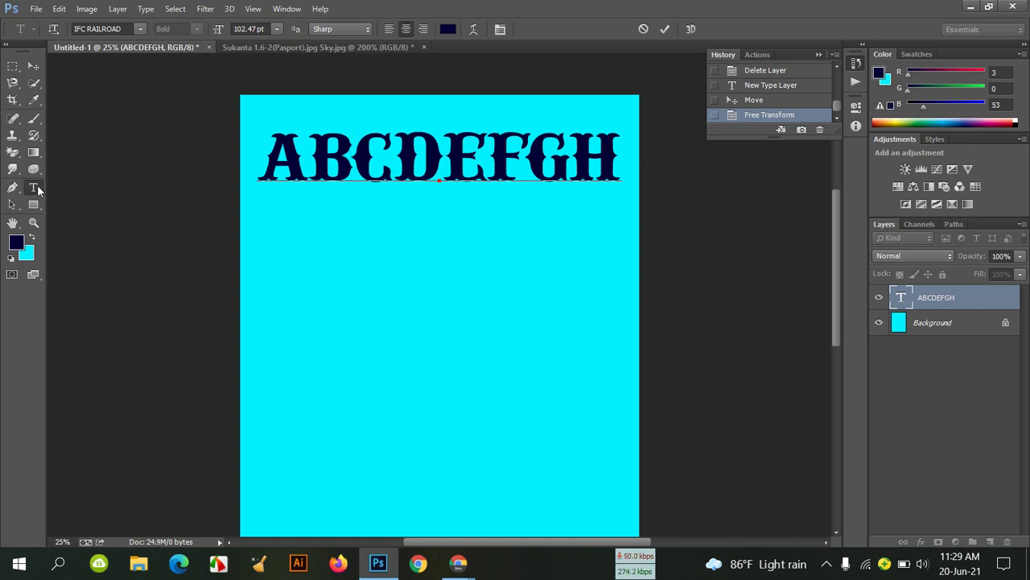
right_click(37, 185)
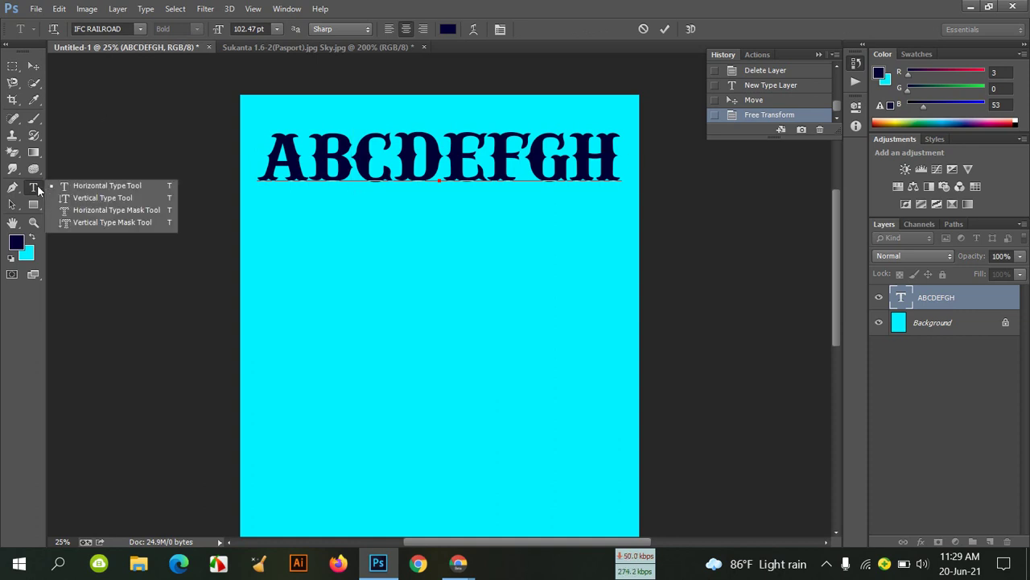
click(137, 200)
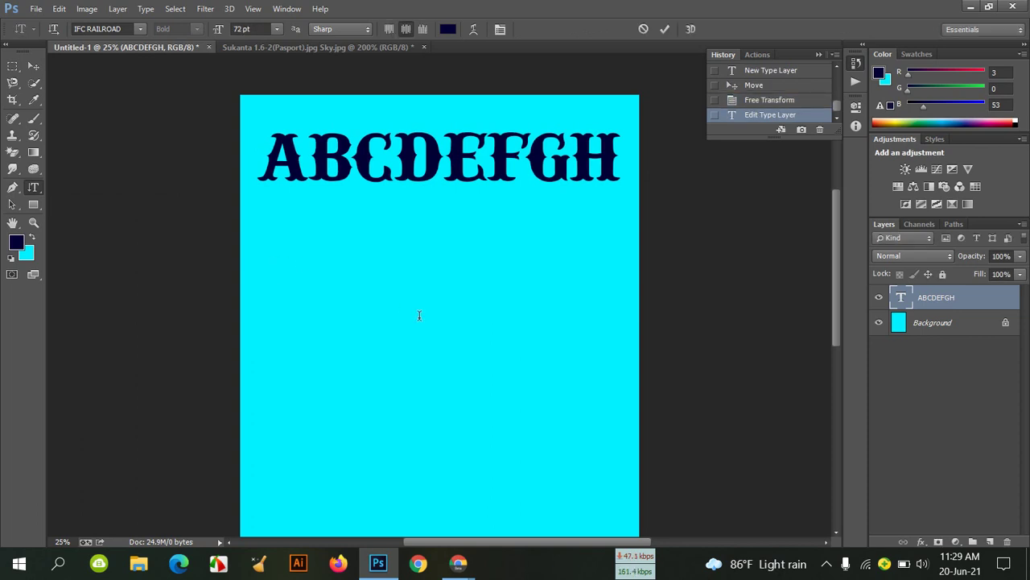
click(281, 260)
text(A)
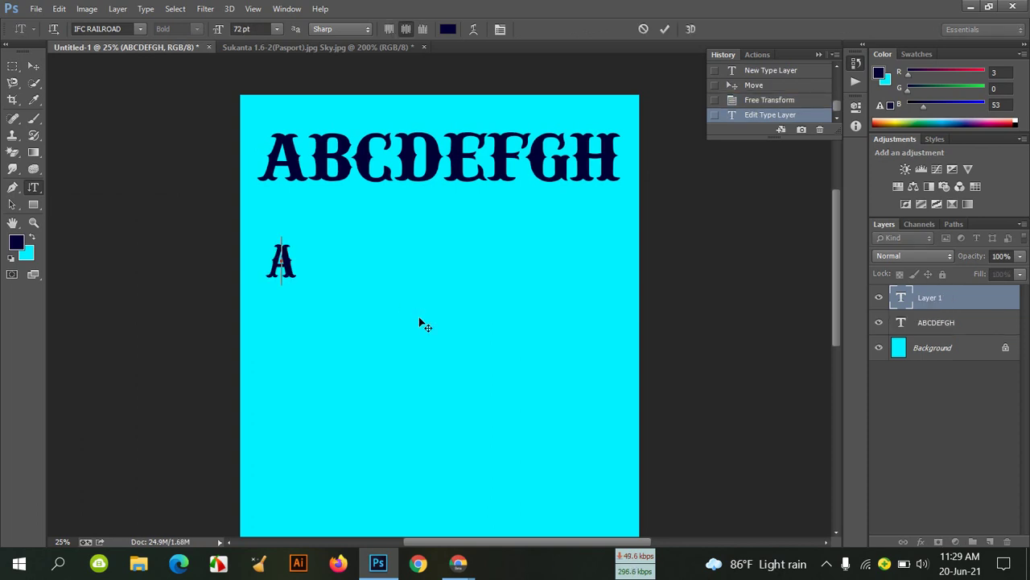
text(B)
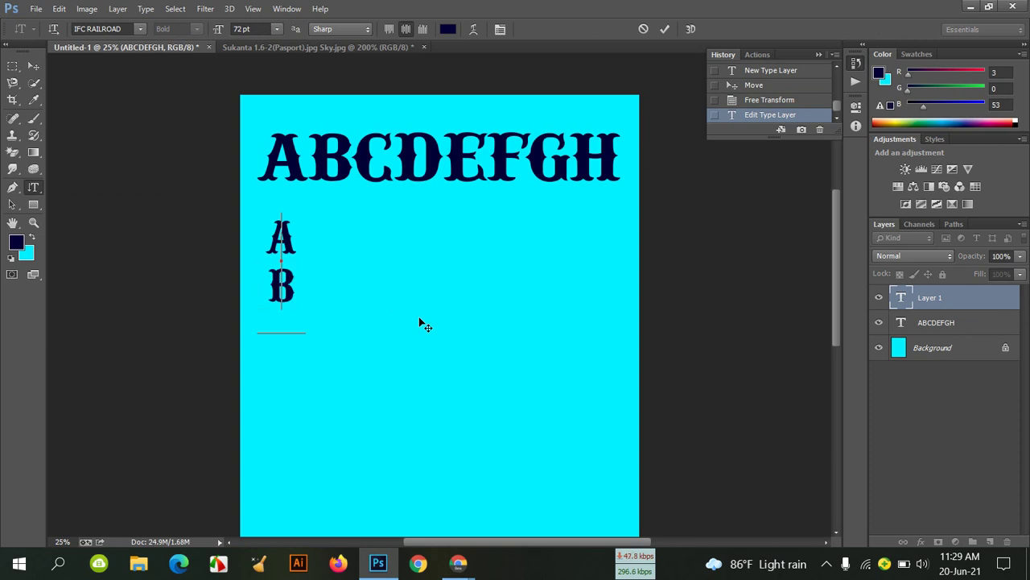
text(CDEFG)
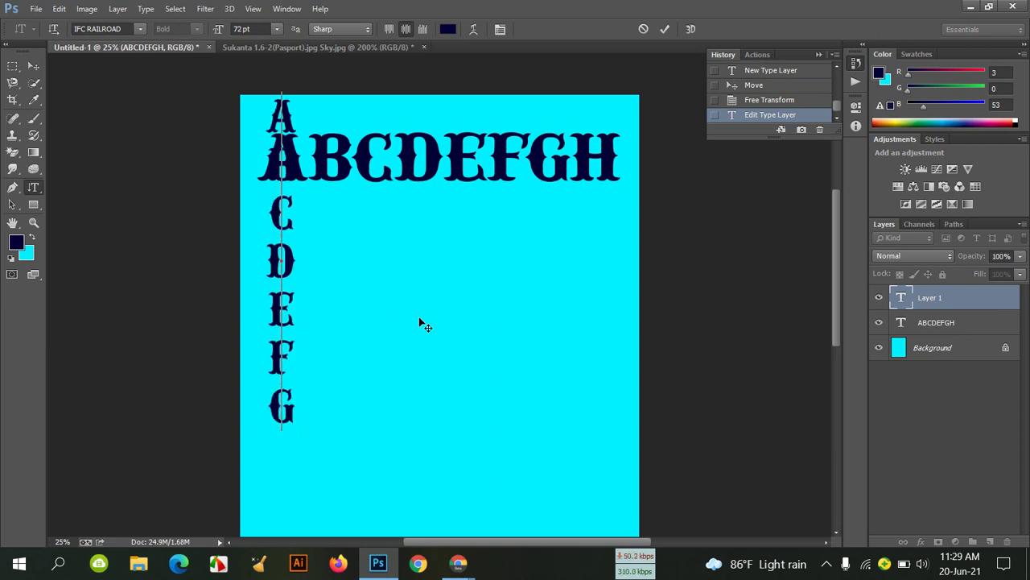
text(H)
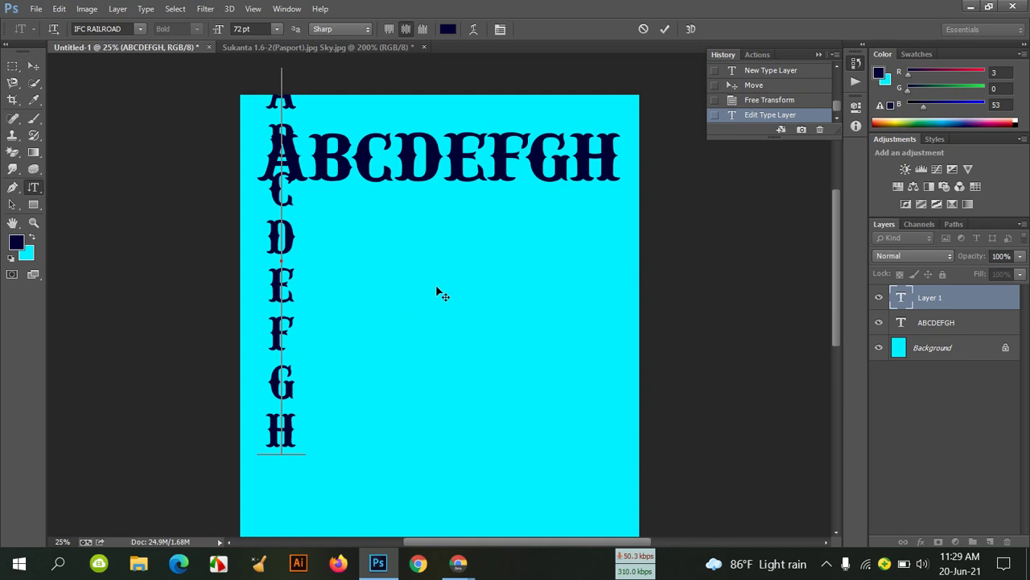
click(33, 65)
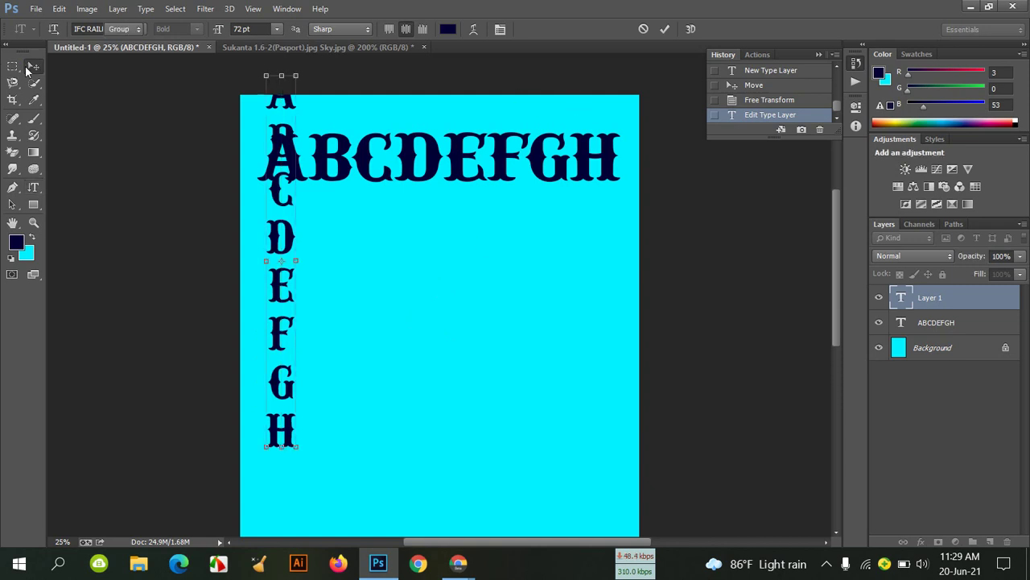
Move the vertical column down, duplicate it to the right edge and centre, and begin rotating the centre copy.
drag(294, 244, 293, 361)
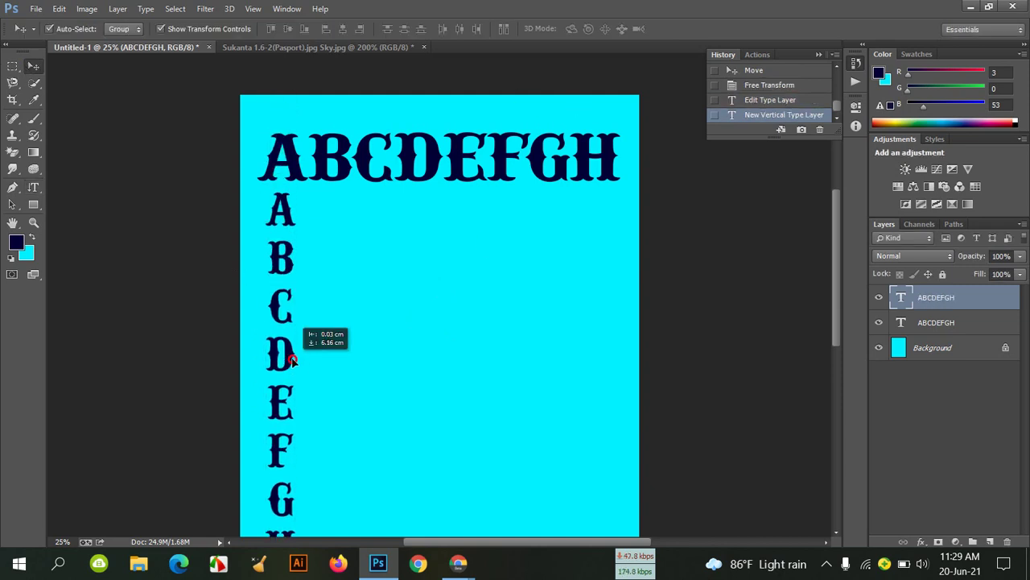
scroll(490, 291, down, 3)
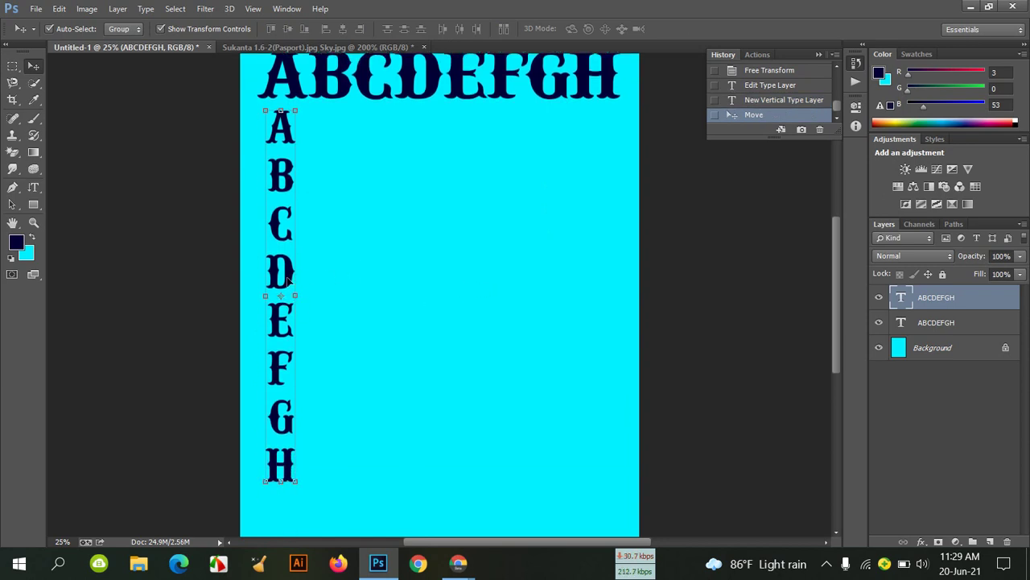
drag(288, 280, 602, 287)
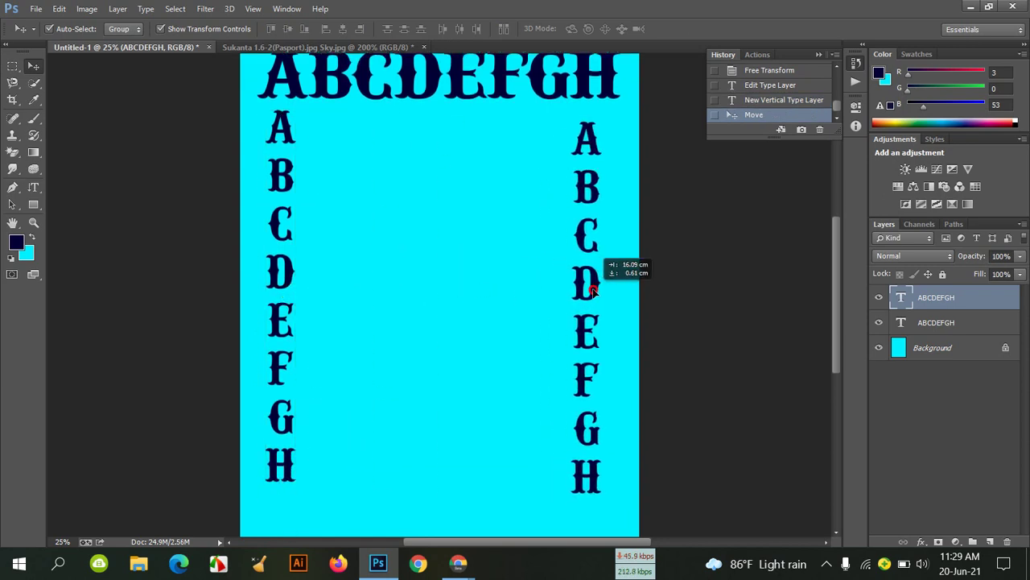
mouse_move(602, 287)
mouse_down()
mouse_move(602, 296)
mouse_move(435, 292)
mouse_move(495, 317)
mouse_up()
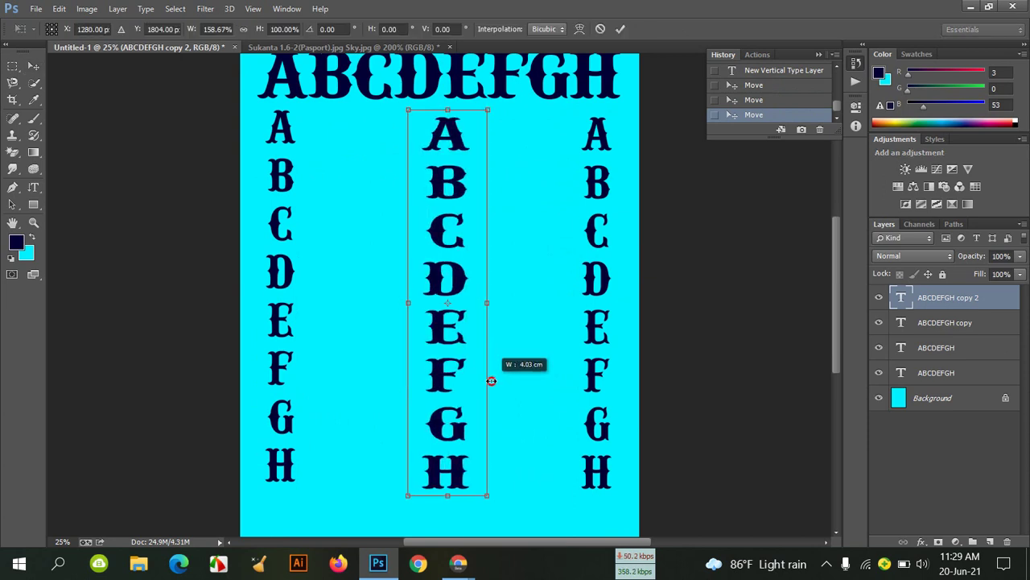
mouse_move(515, 314)
mouse_down()
mouse_move(519, 331)
mouse_move(481, 330)
mouse_move(461, 314)
mouse_up()
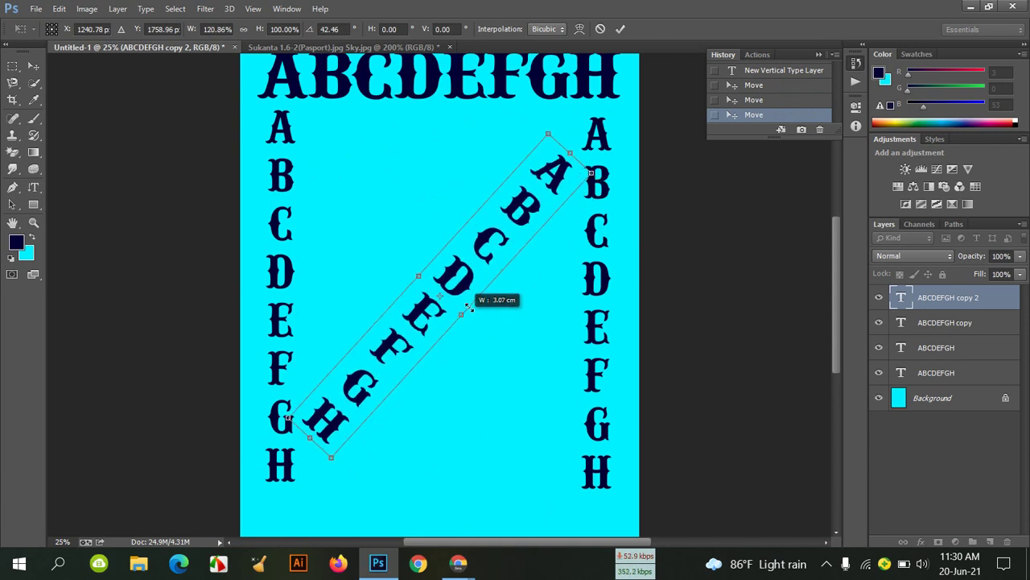
Confirm the centre ABCDEFGH copy's rotation into a lower-left to upper-right diagonal.
click(620, 28)
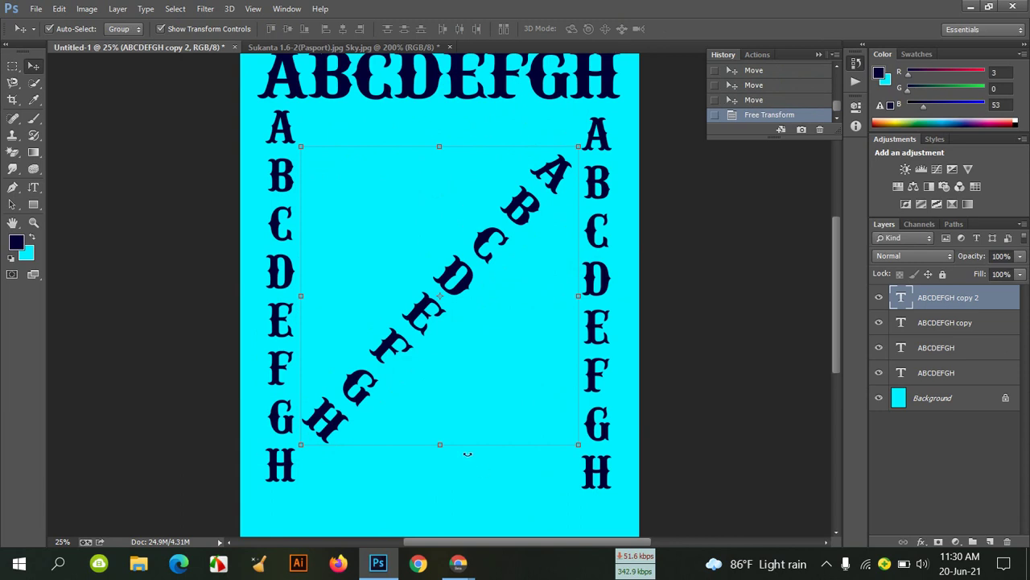
scroll(475, 435, up, 2)
scroll(477, 418, up, 2)
key(ctrl+t)
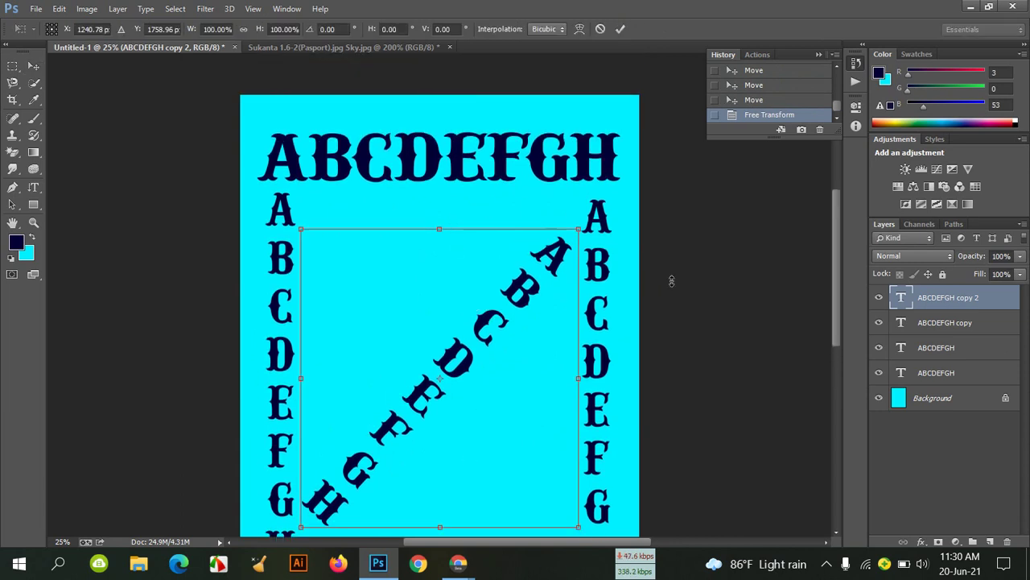
key(Return)
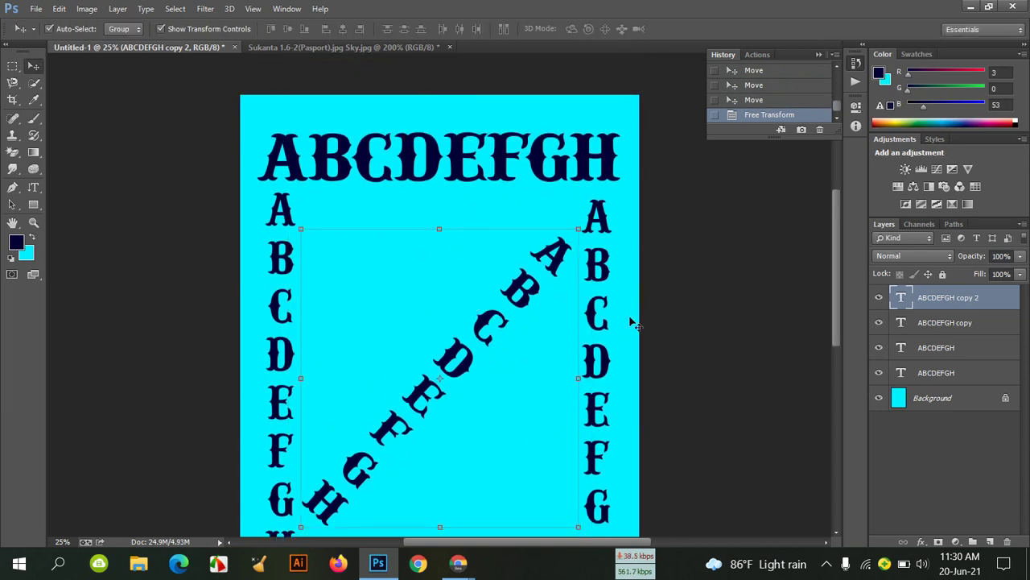
scroll(633, 322, down, 5)
scroll(632, 322, up, 1)
scroll(632, 323, up, 2)
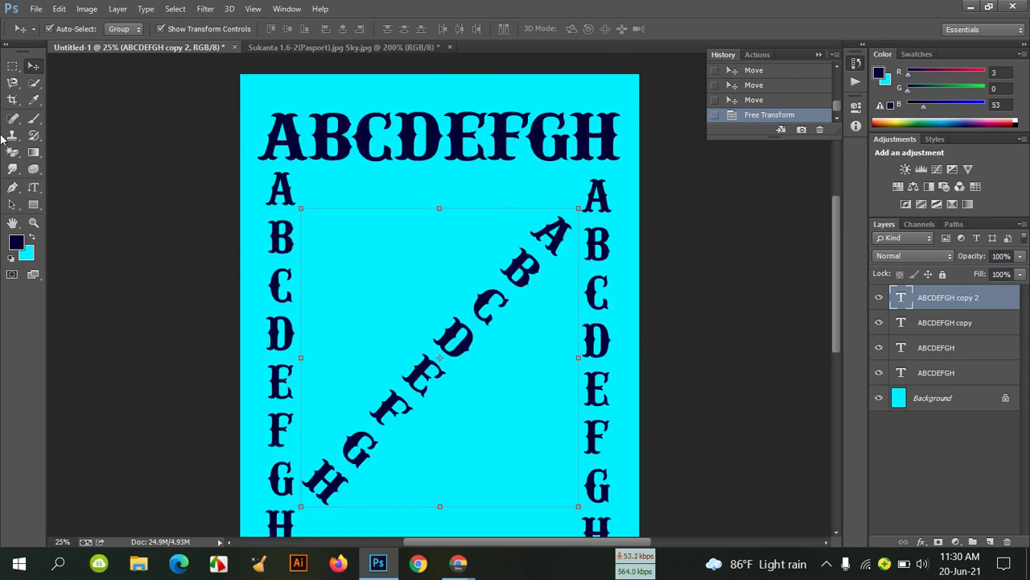
Nudge the left vertical column slightly left with Shift+Left.
click(281, 238)
key(shift+Left)
key(shift+Left)
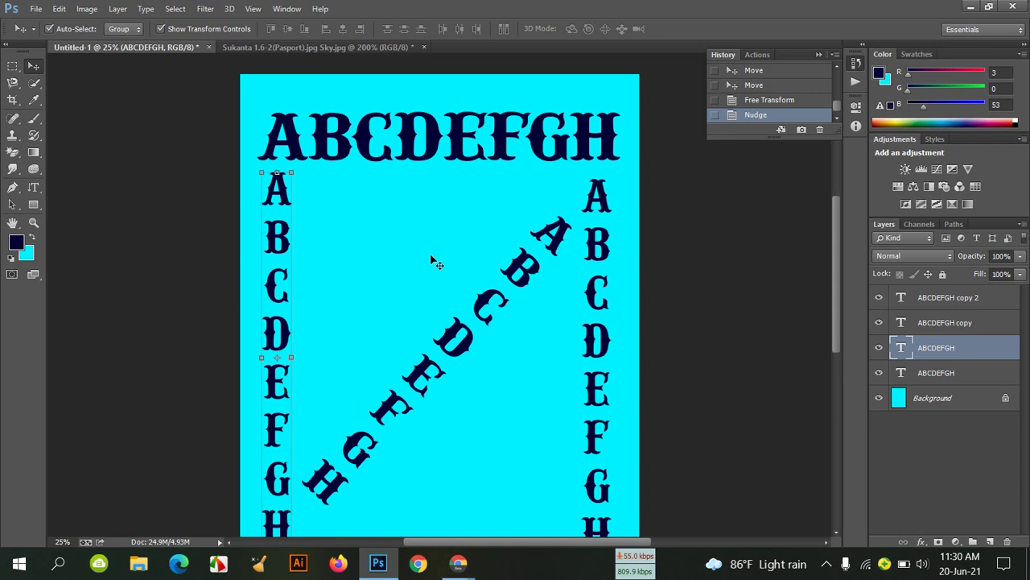
click(401, 250)
click(35, 190)
right_click(37, 192)
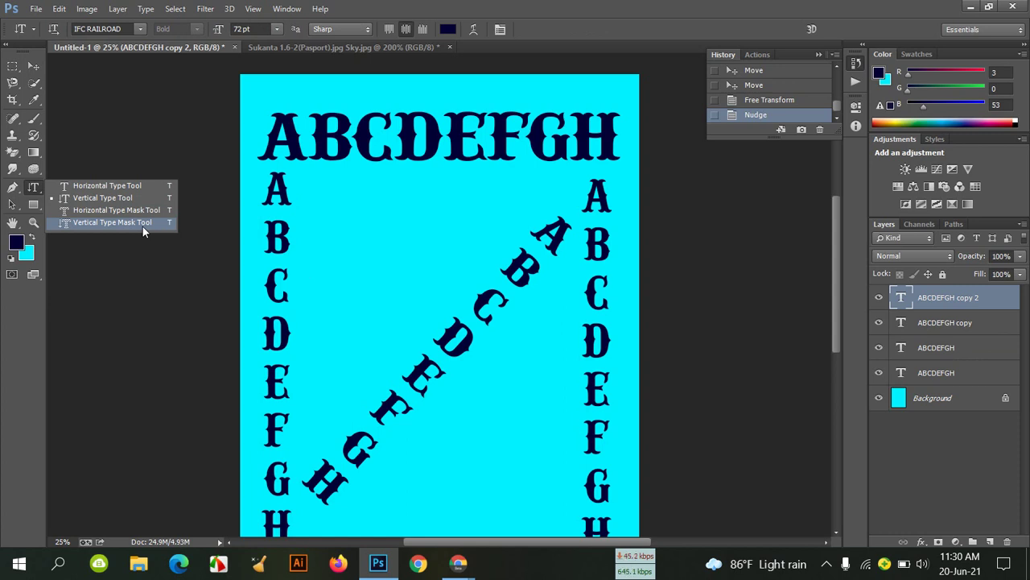
click(34, 189)
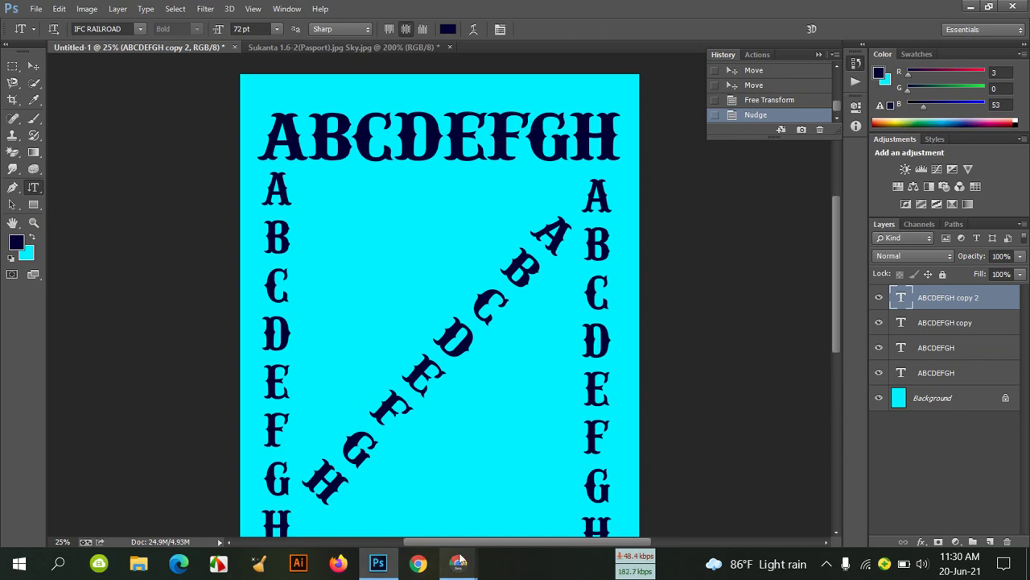
mouse_move(457, 563)
click(425, 508)
Choose End Live Video in Live Producer to get the End/Cancel confirmation.
scroll(299, 345, down, 3)
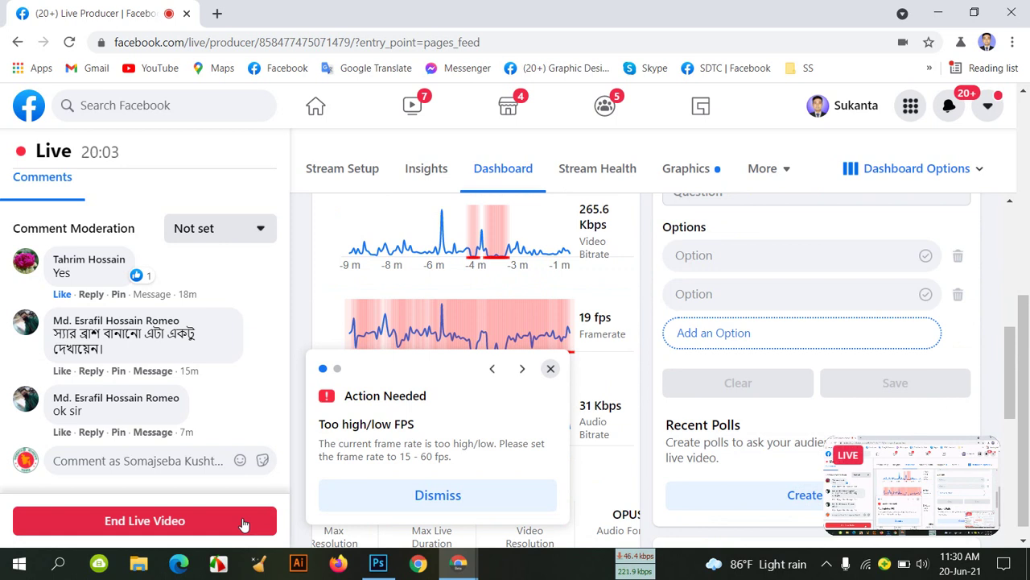
click(244, 523)
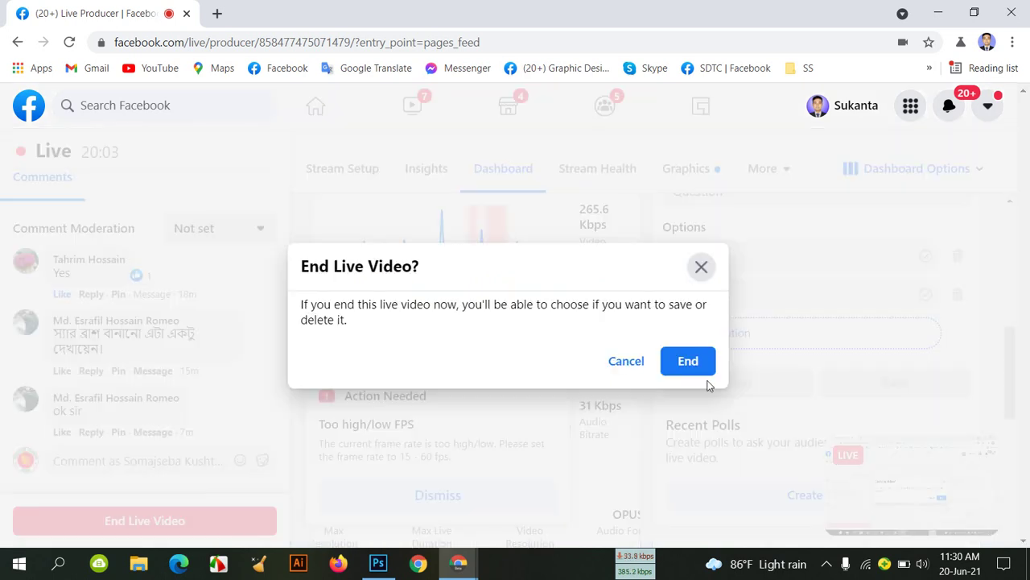